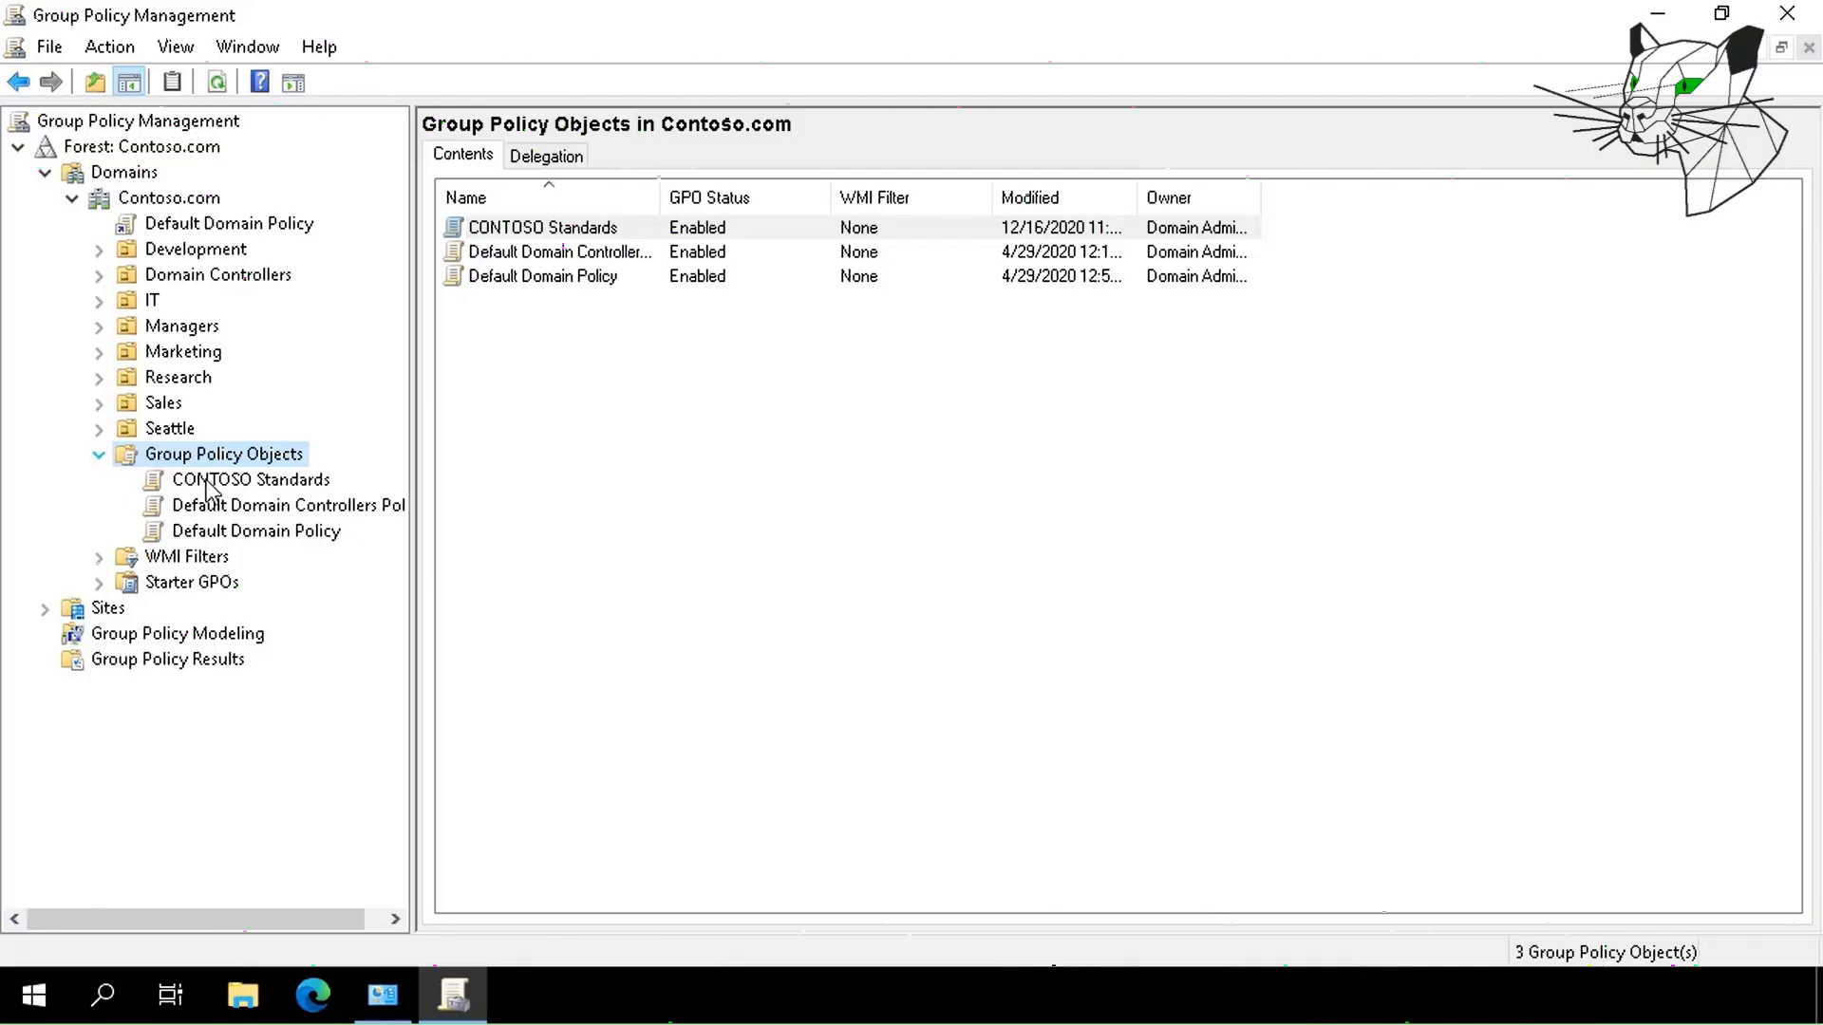
Open CONTOSO Standards in the editor and browse to User Configuration > Administrative Templates > System.
left_click(210, 482)
right_click(211, 484)
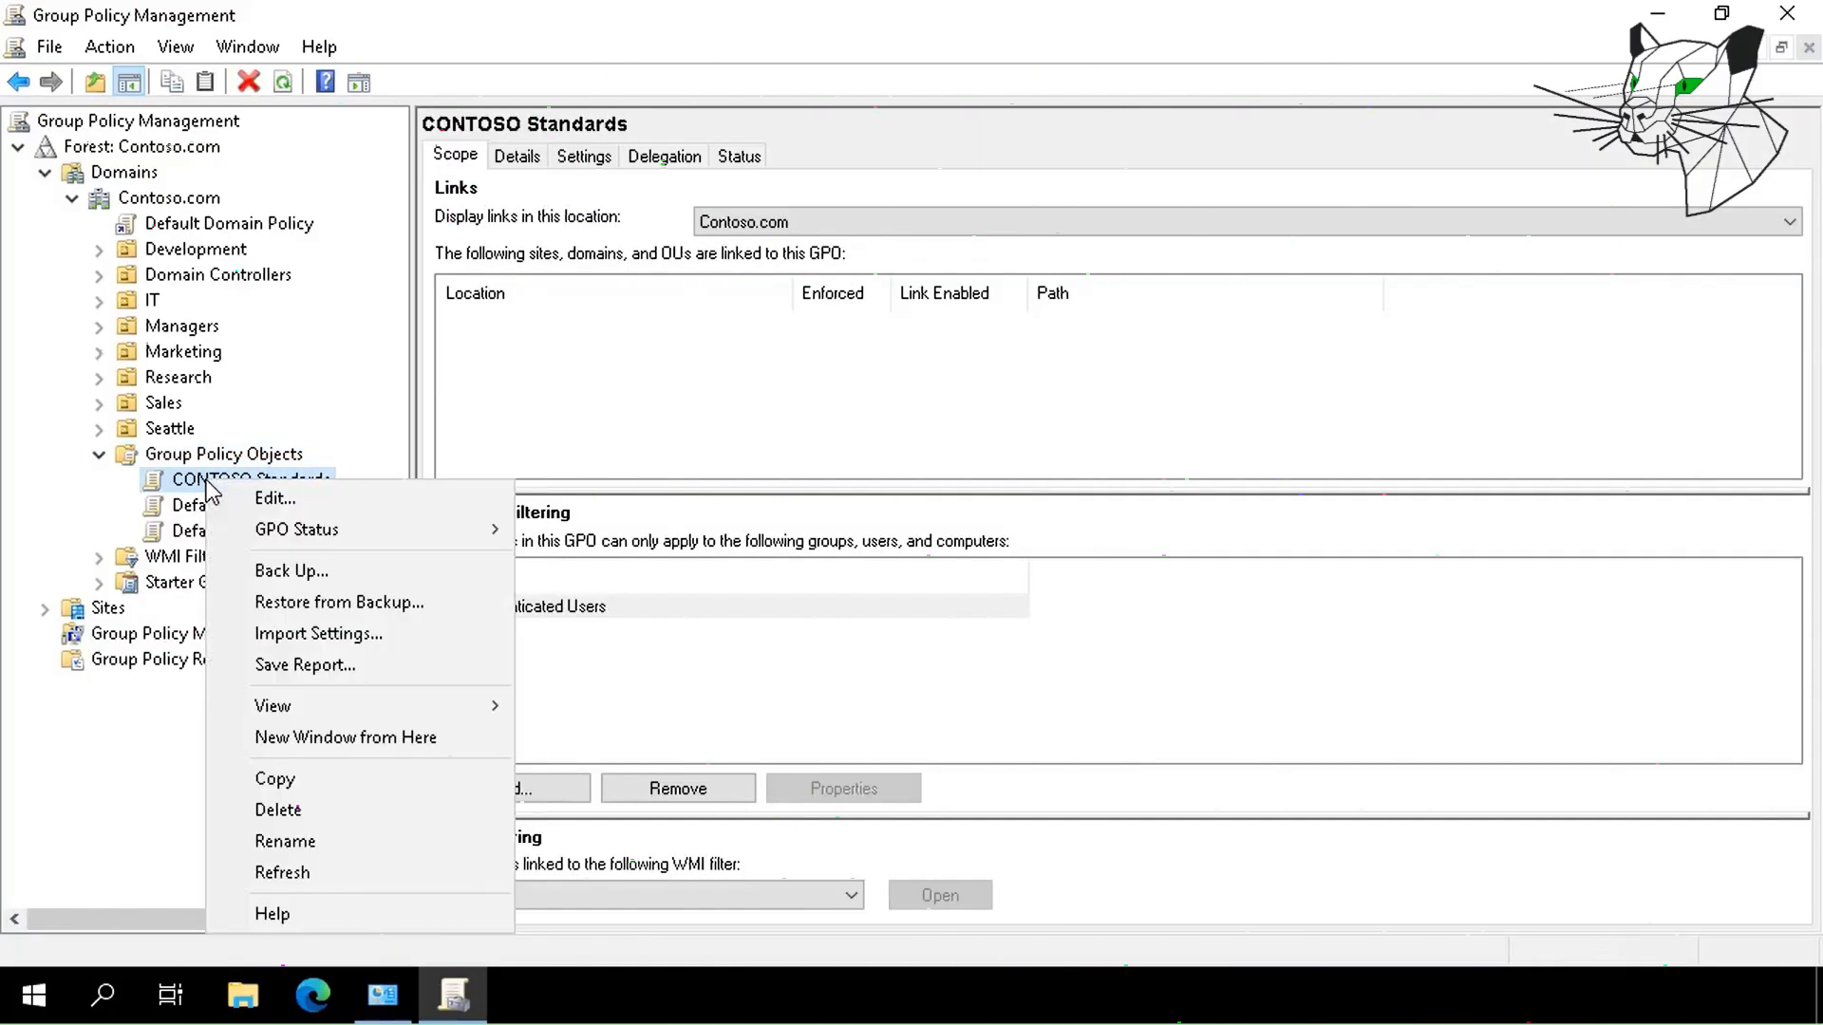
left_click(295, 501)
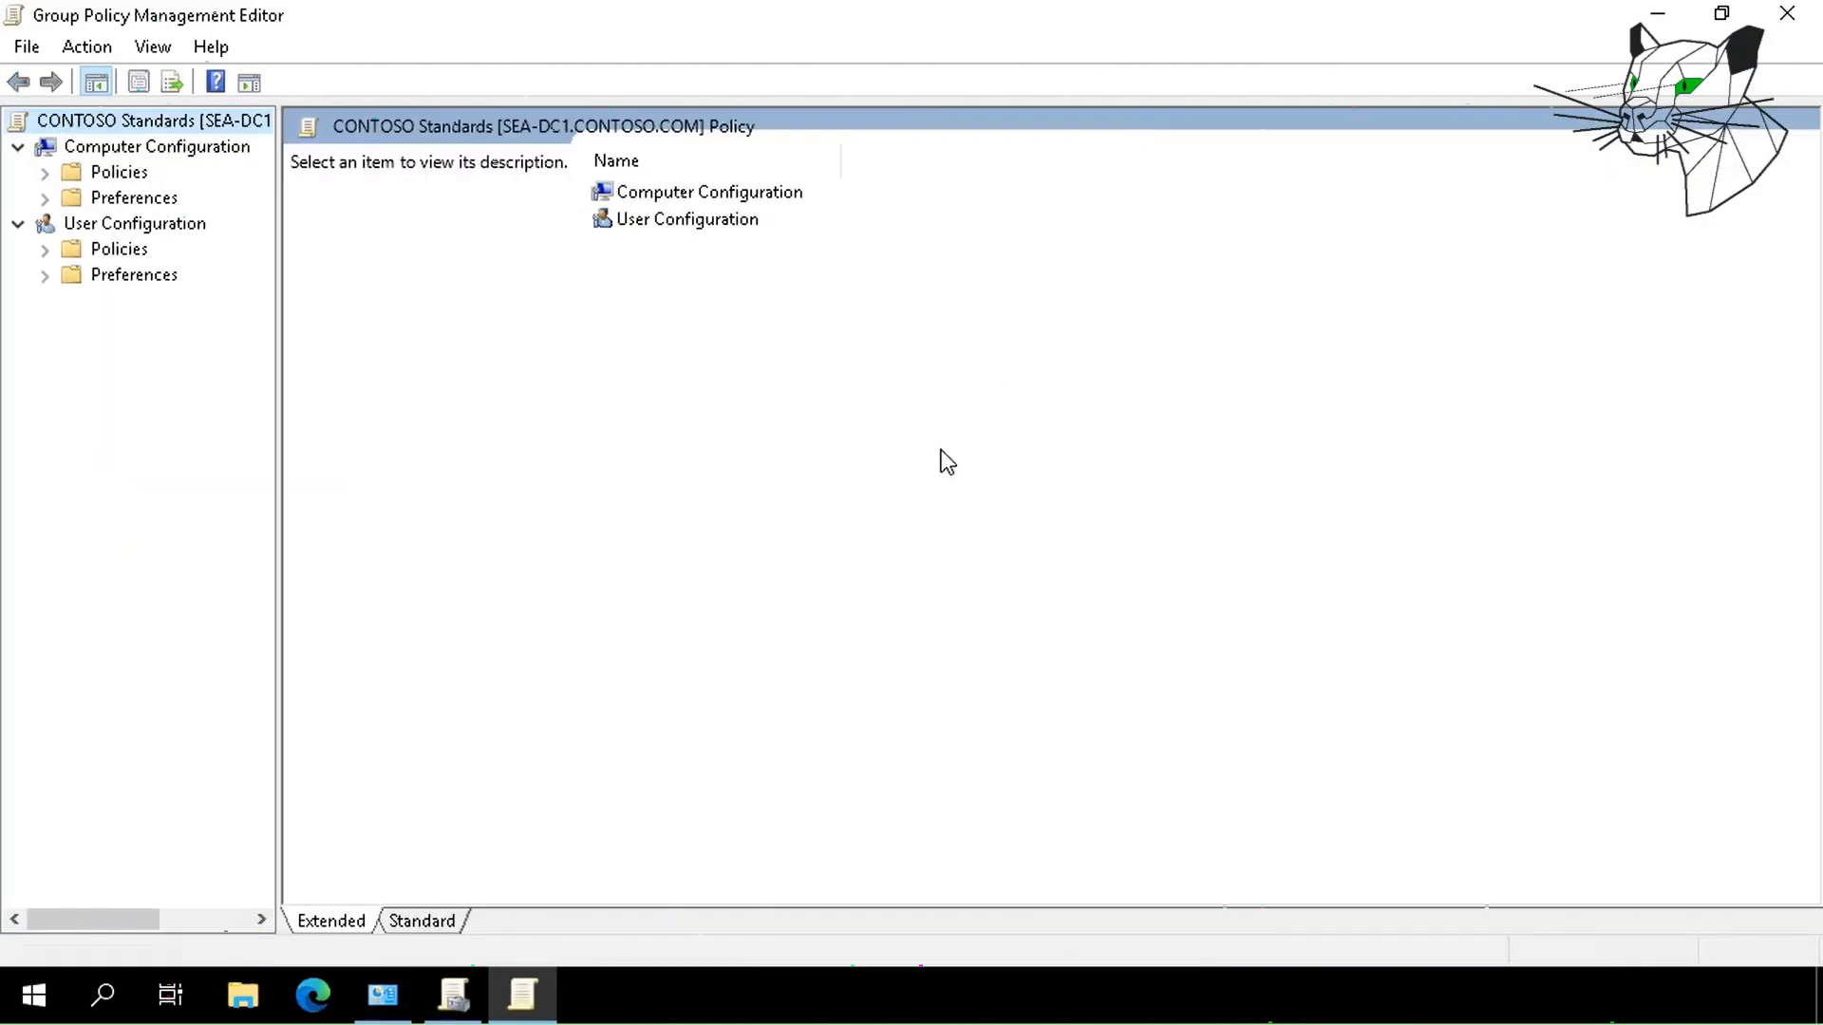
left_click(44, 248)
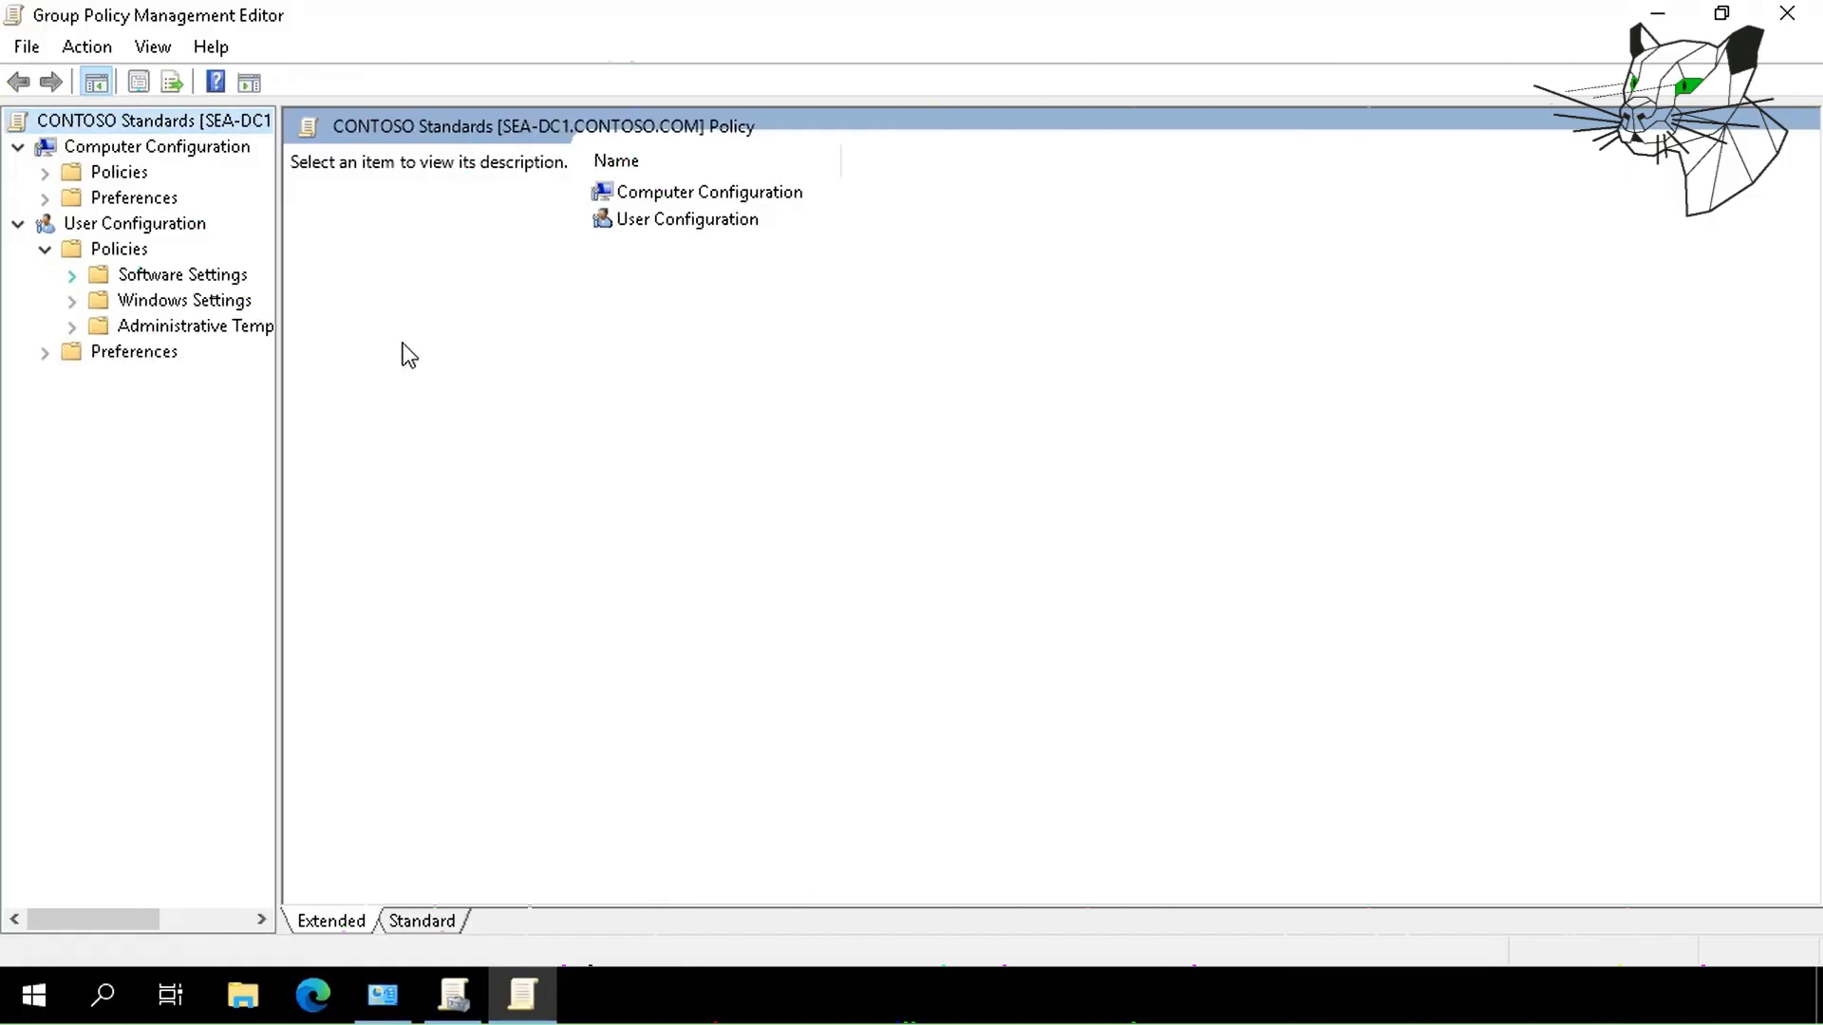
left_click_drag(281, 329, 801, 329)
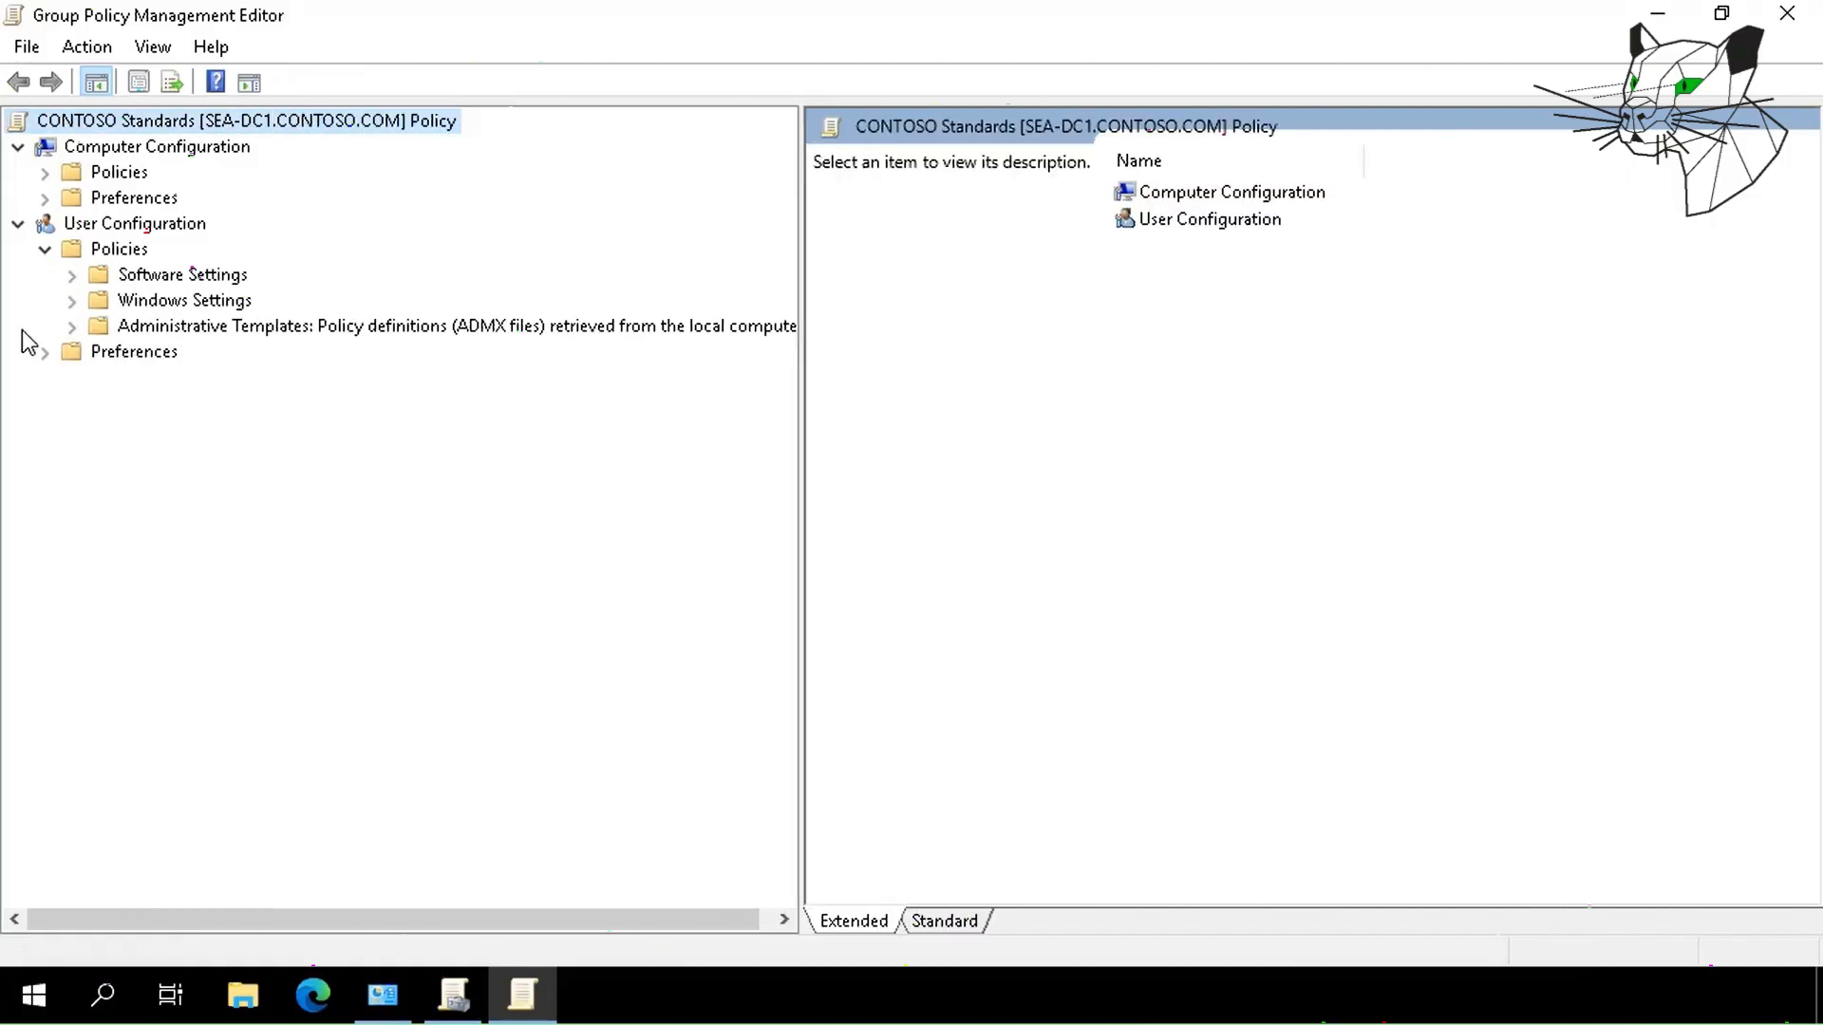
left_click(71, 326)
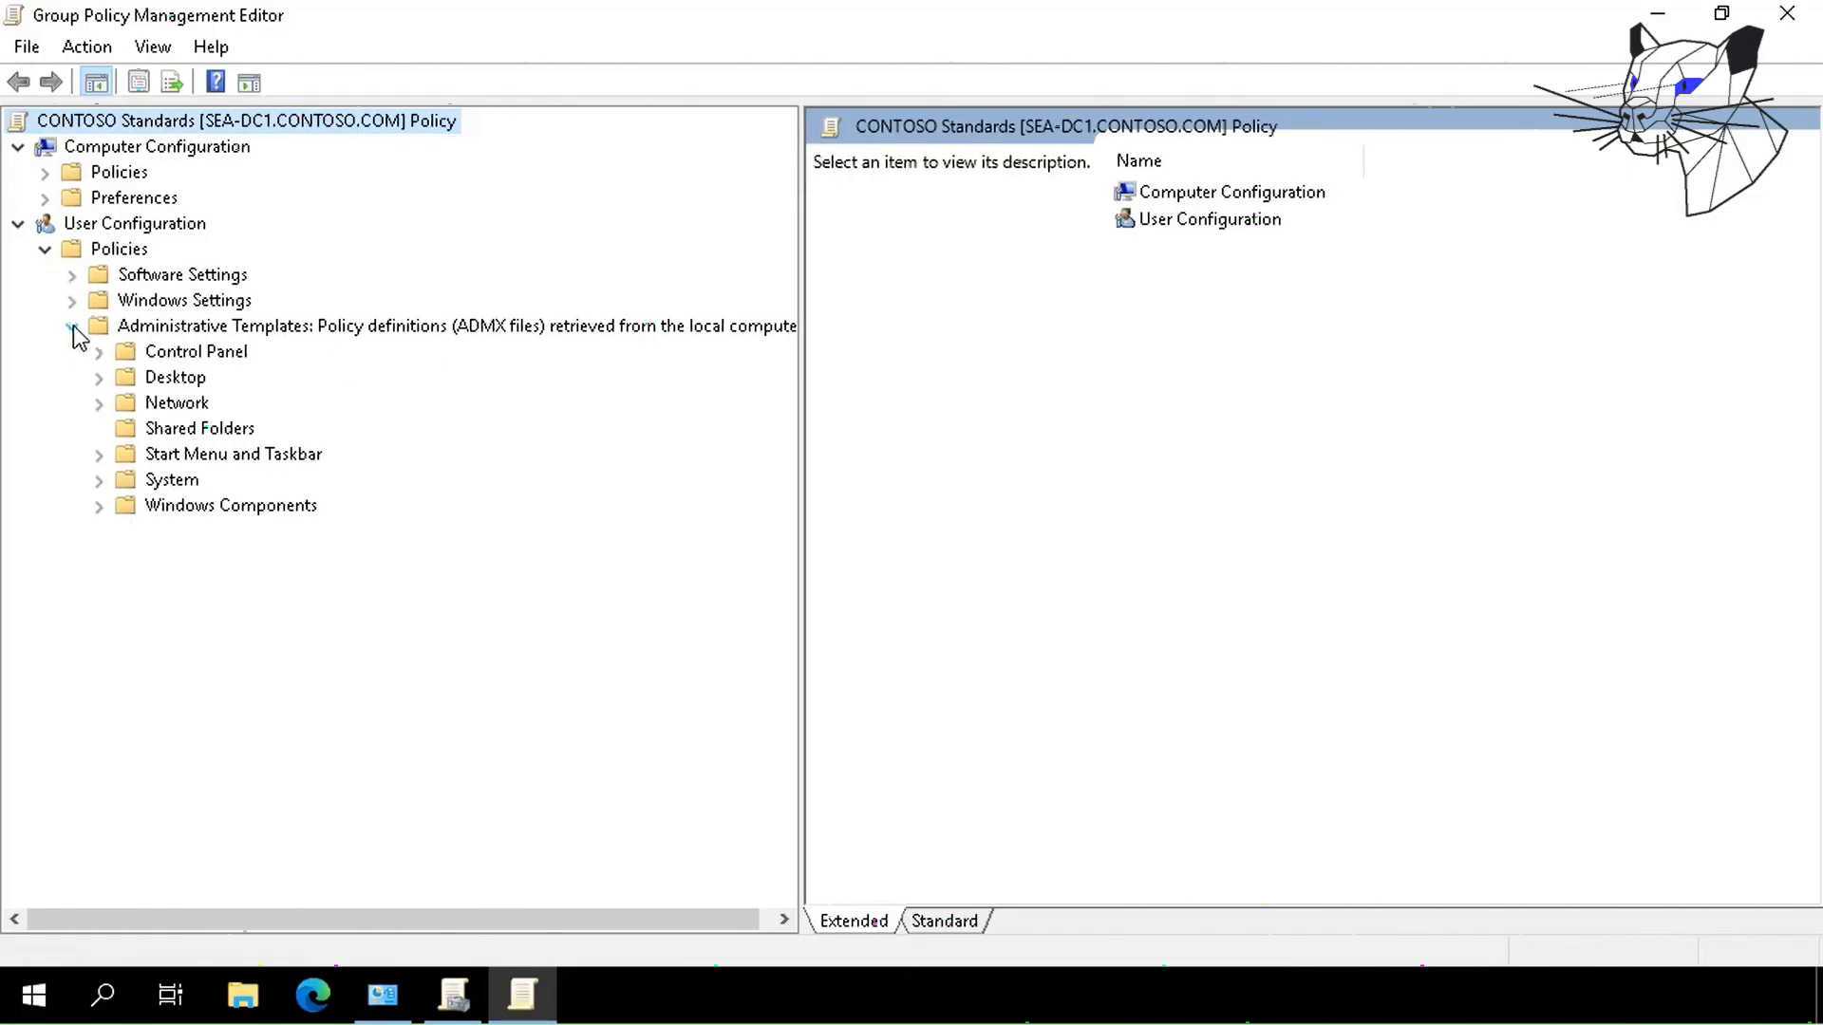
left_click(170, 481)
Set Prevent access to registry editing tools to Enabled and apply it.
double_click(1209, 710)
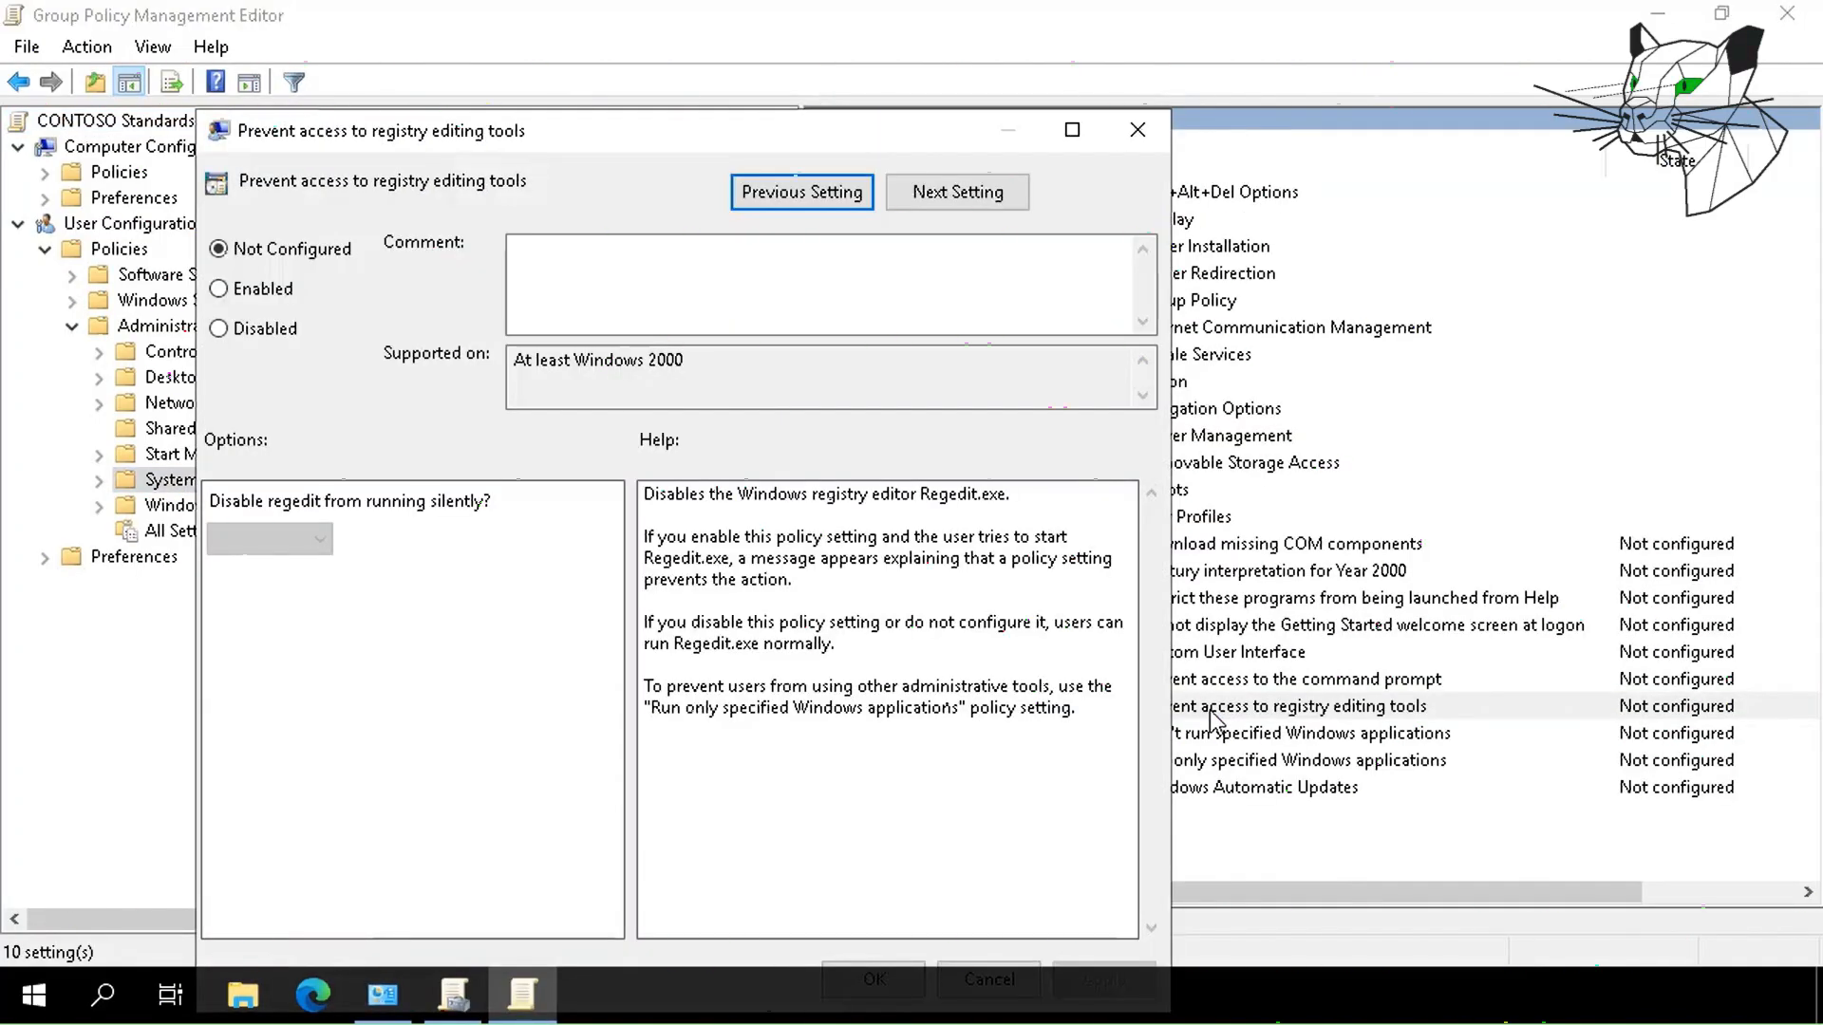
left_click(261, 291)
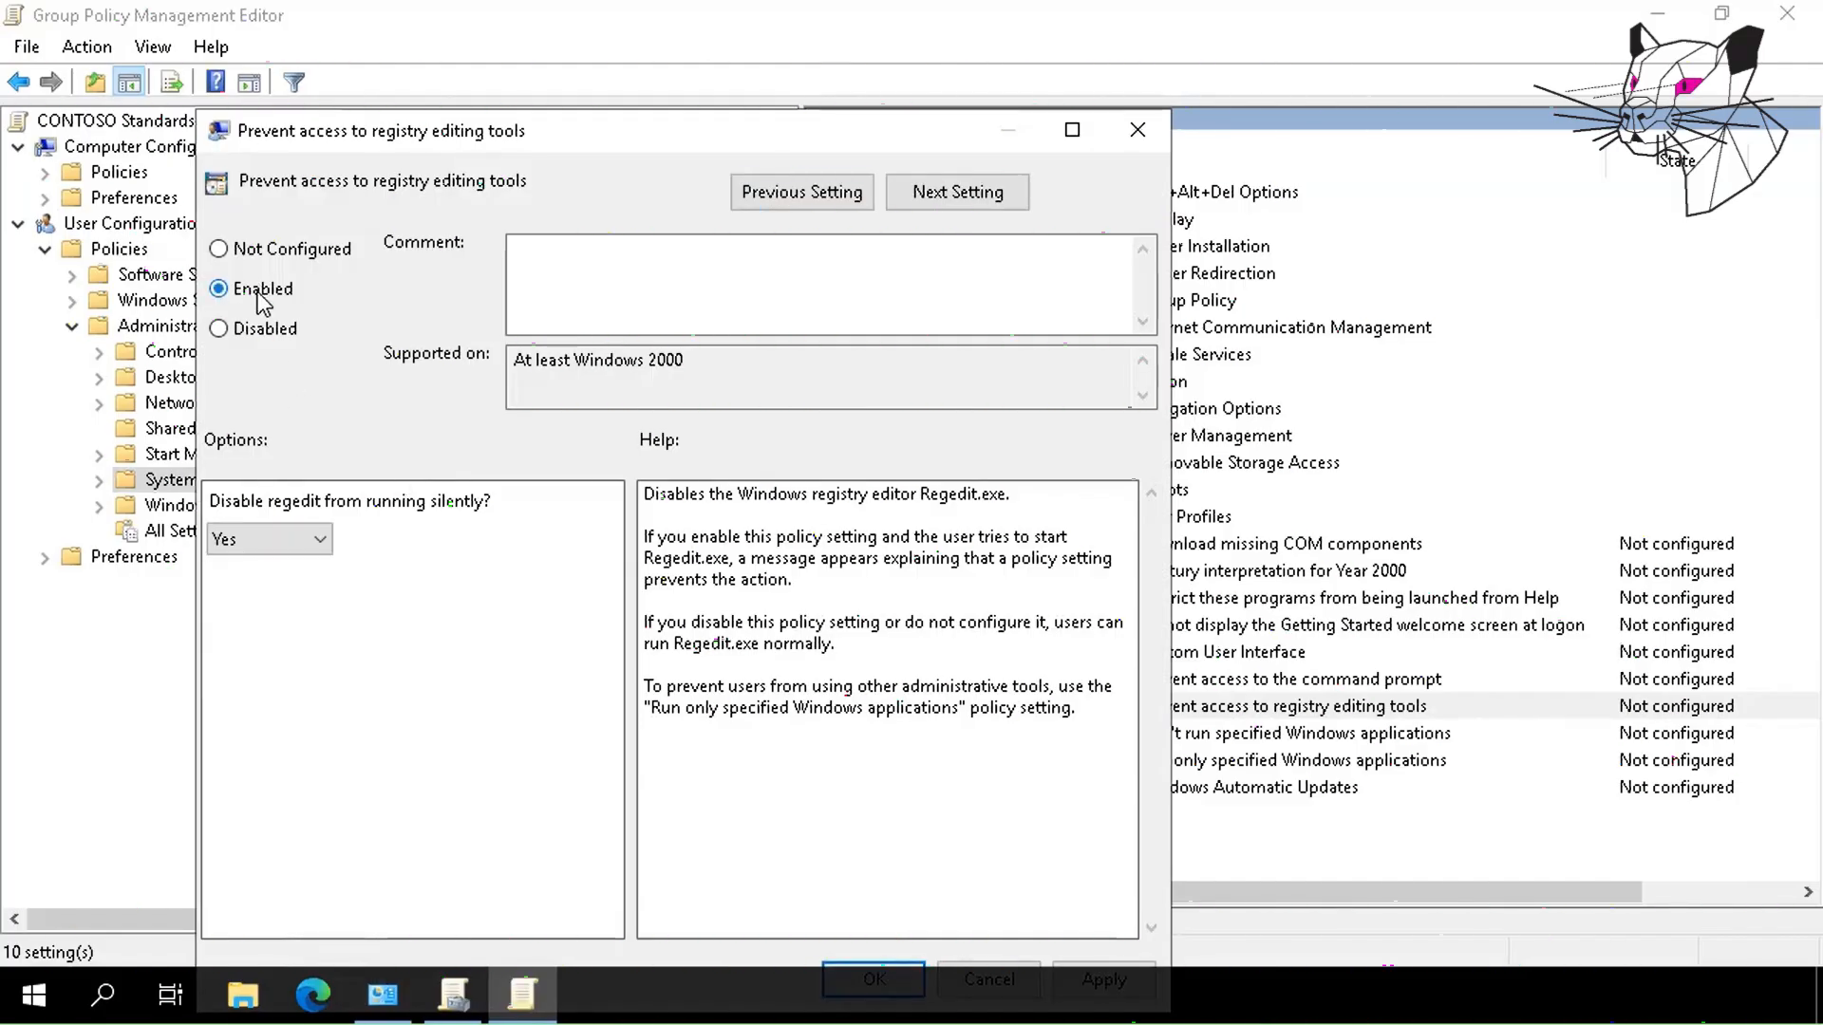
double_click(737, 129)
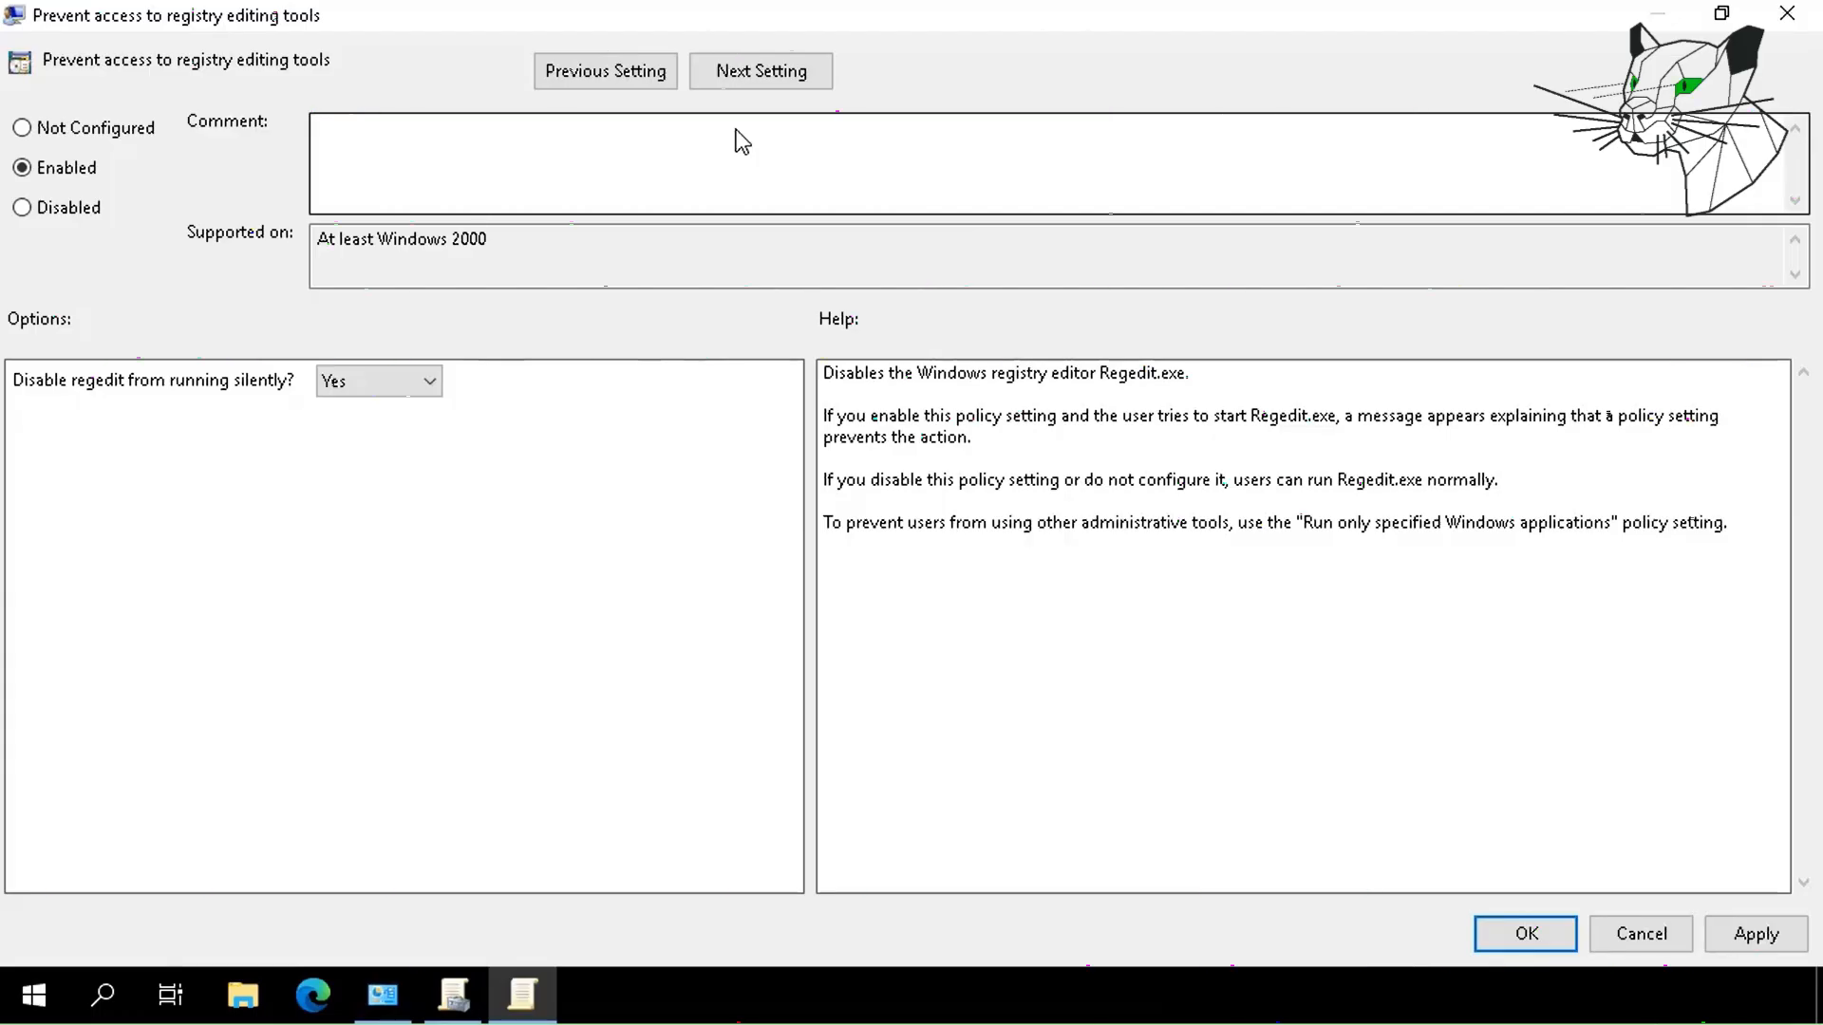
left_click(1723, 936)
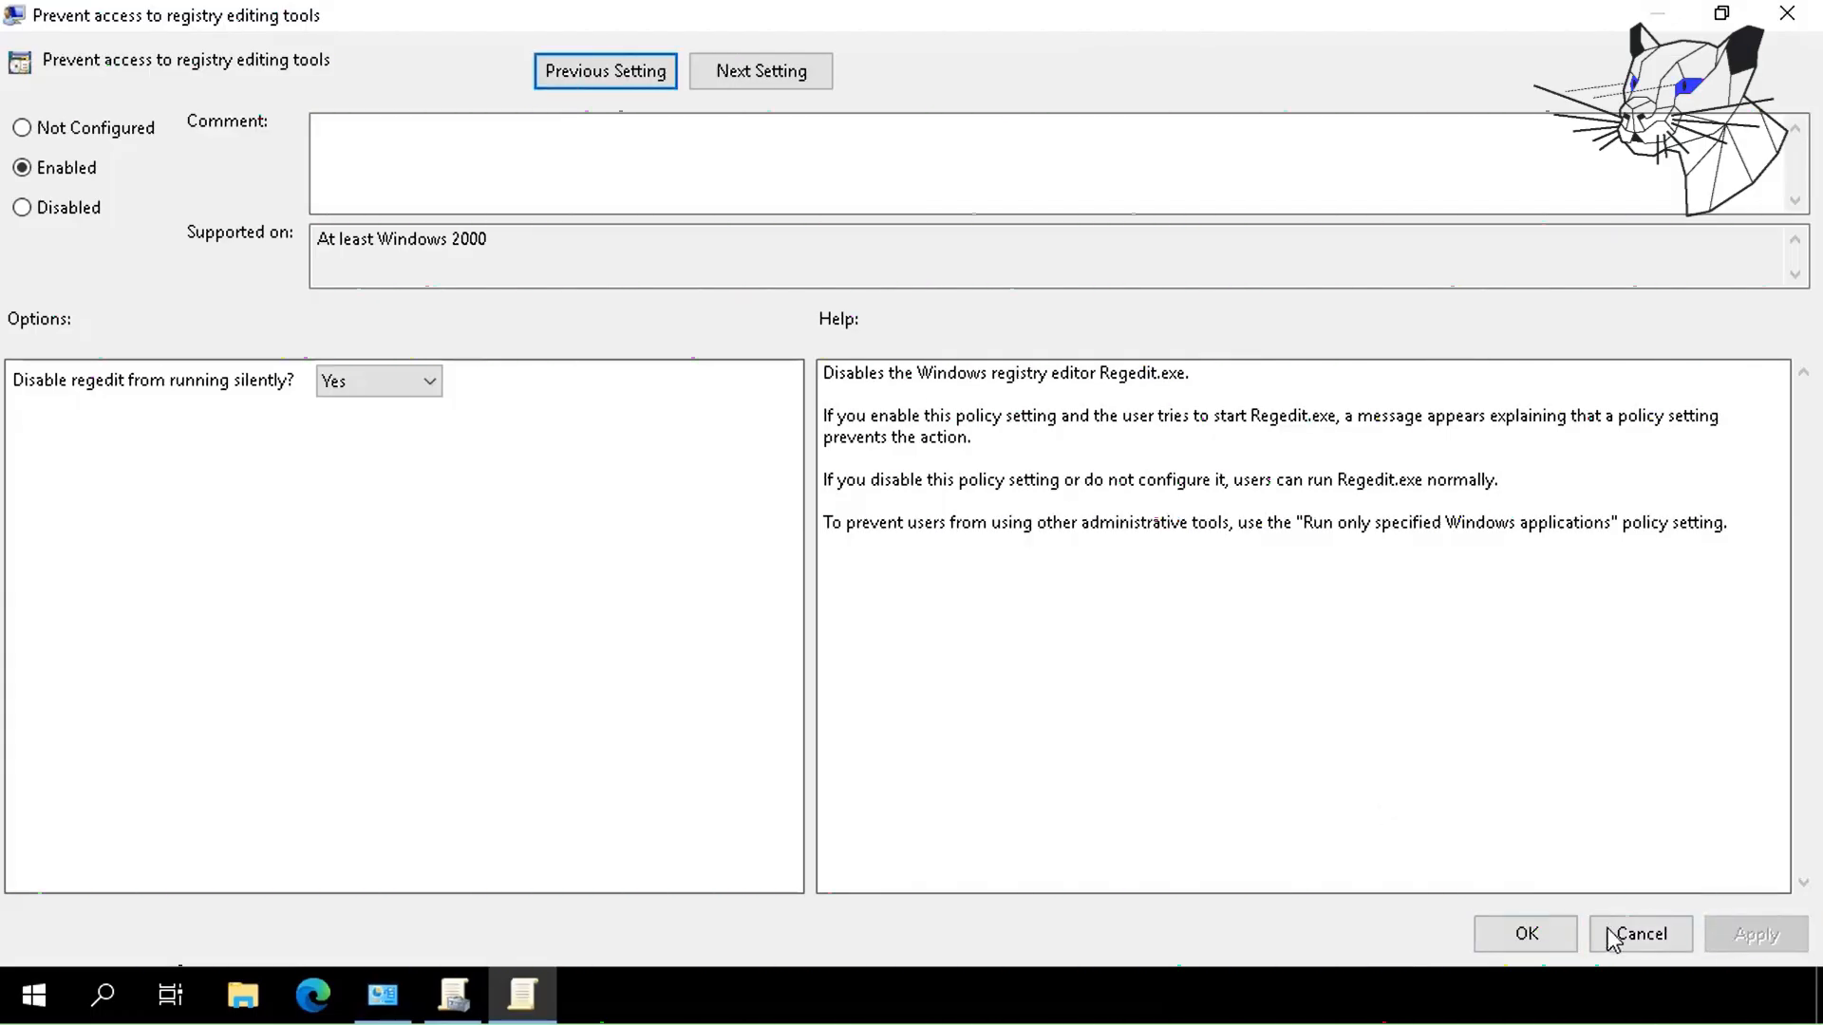
left_click(1529, 935)
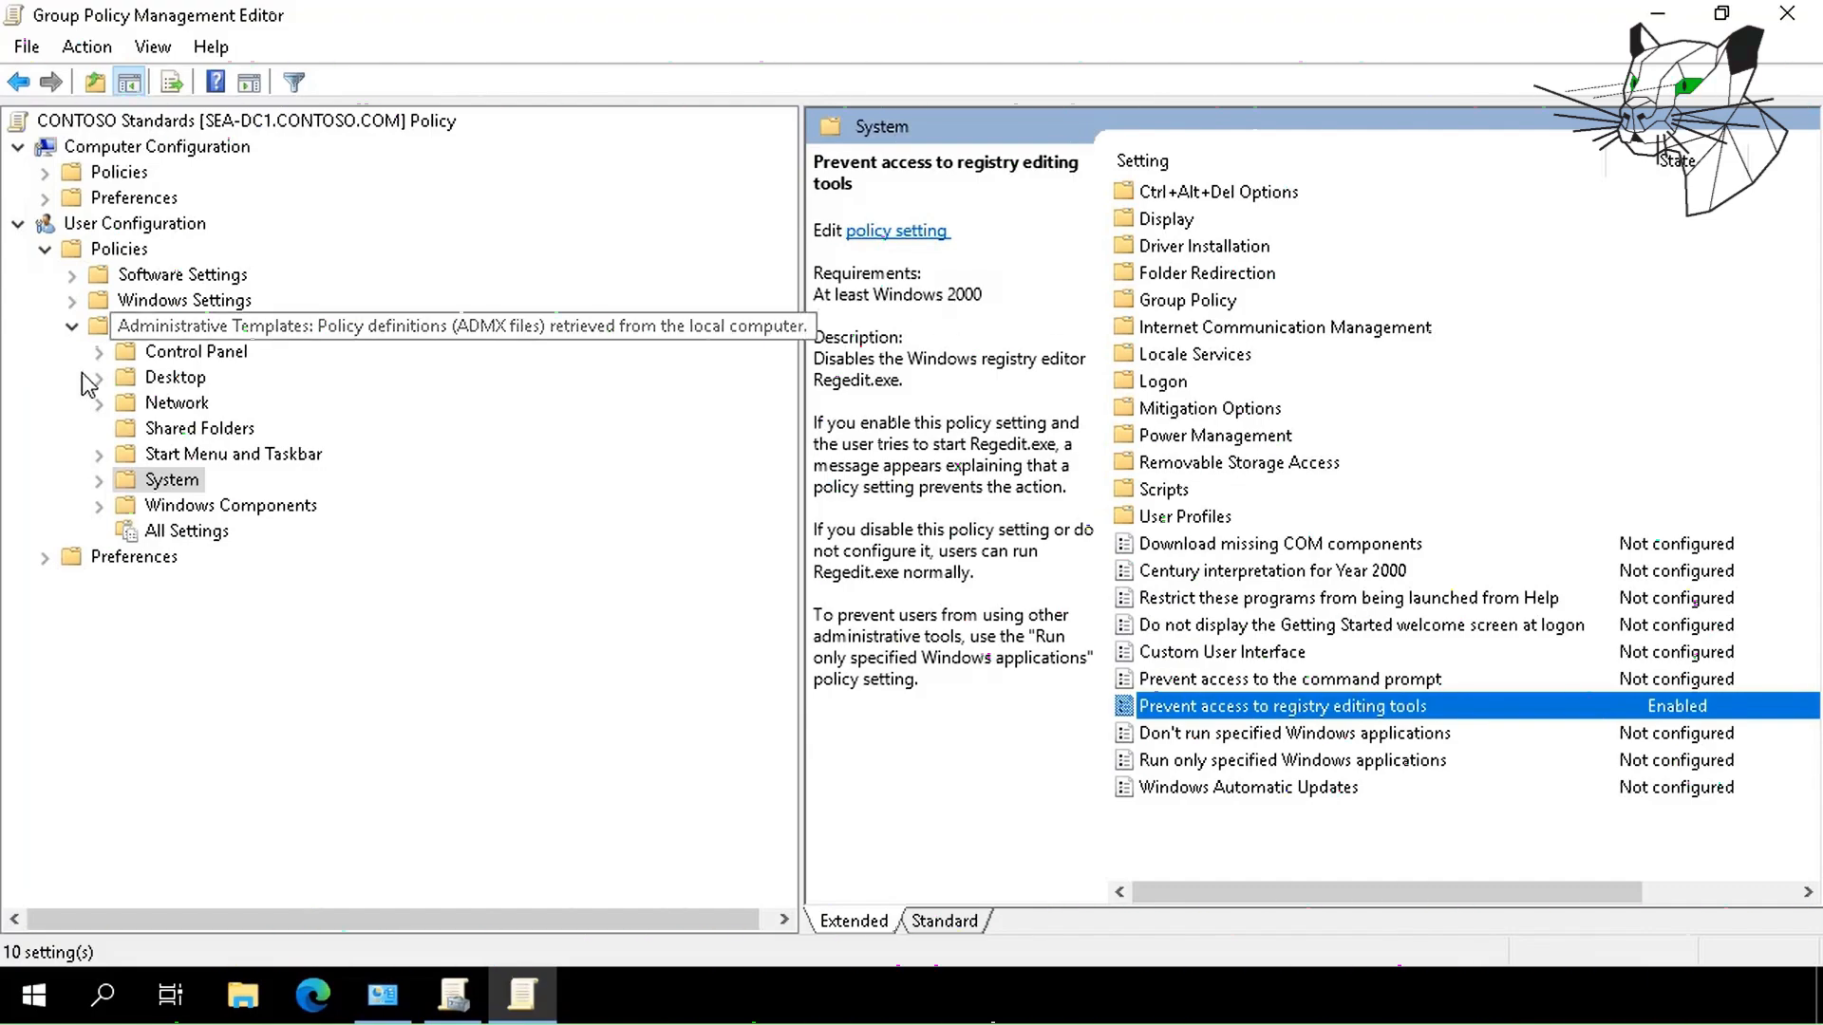
Enable Screen saver timeout under Control Panel > Personalization with a value of 600 seconds.
left_click(211, 353)
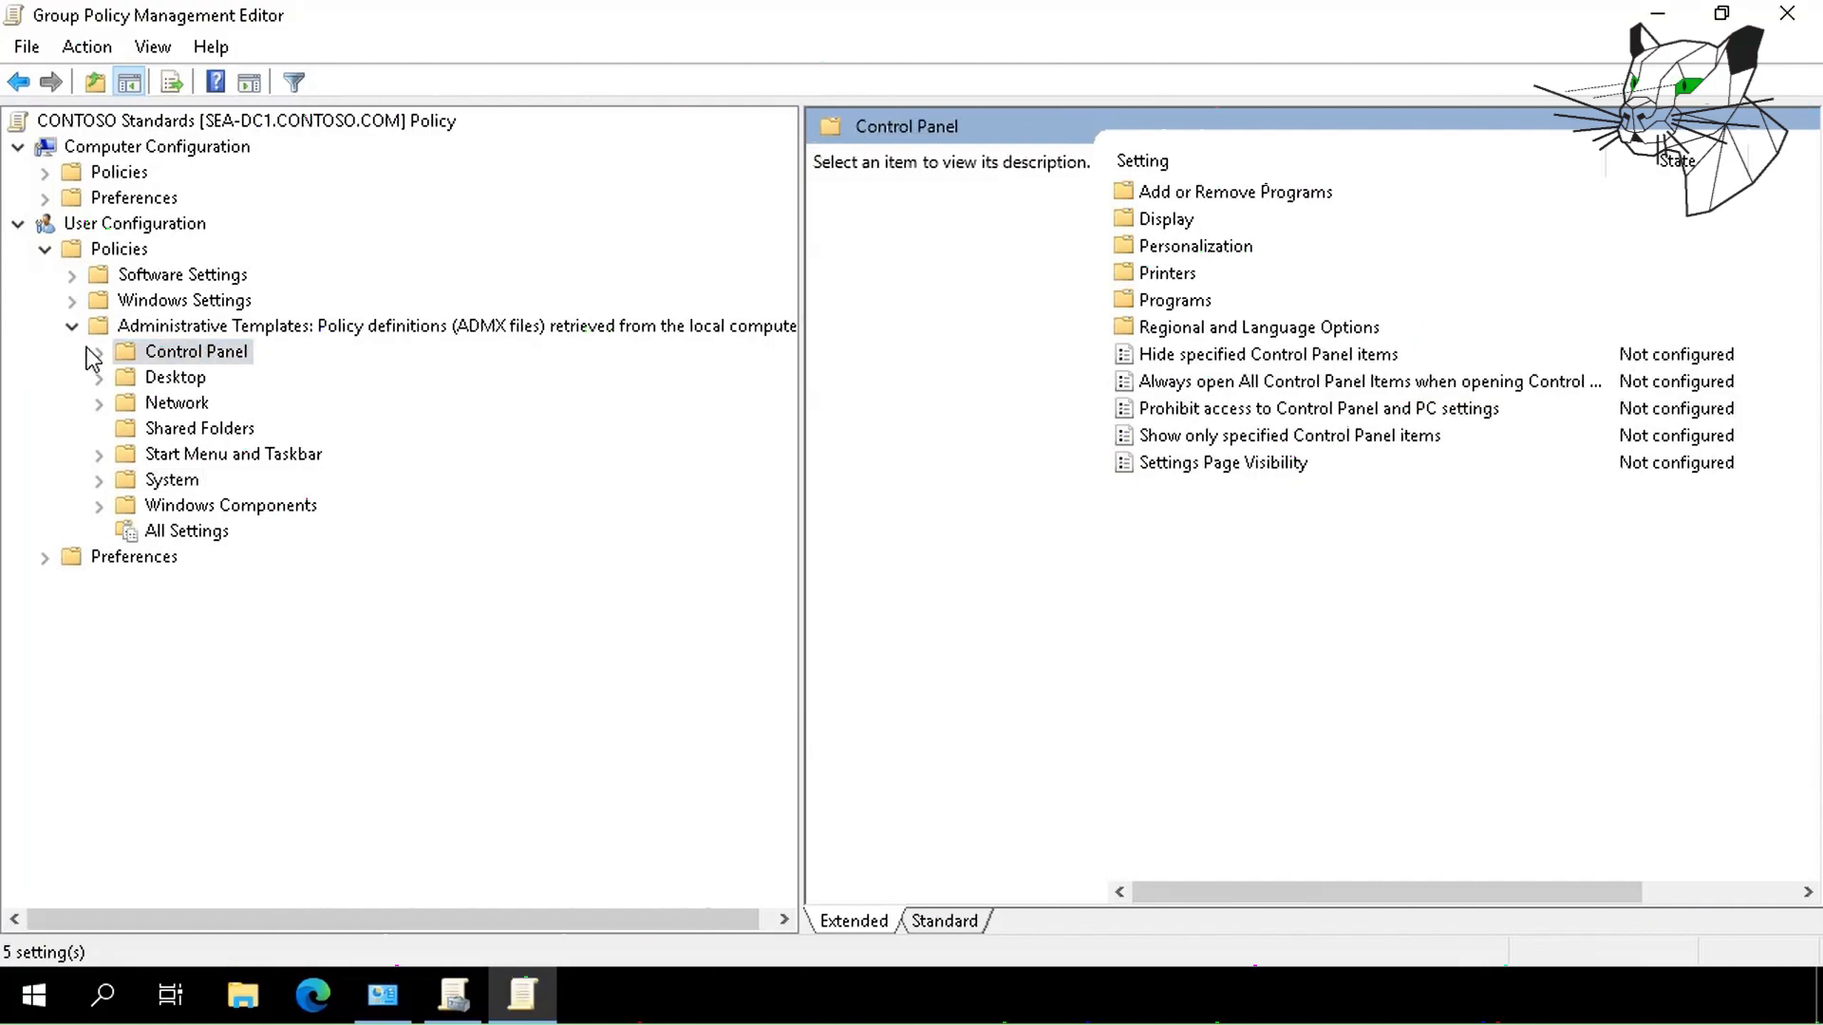
left_click(98, 354)
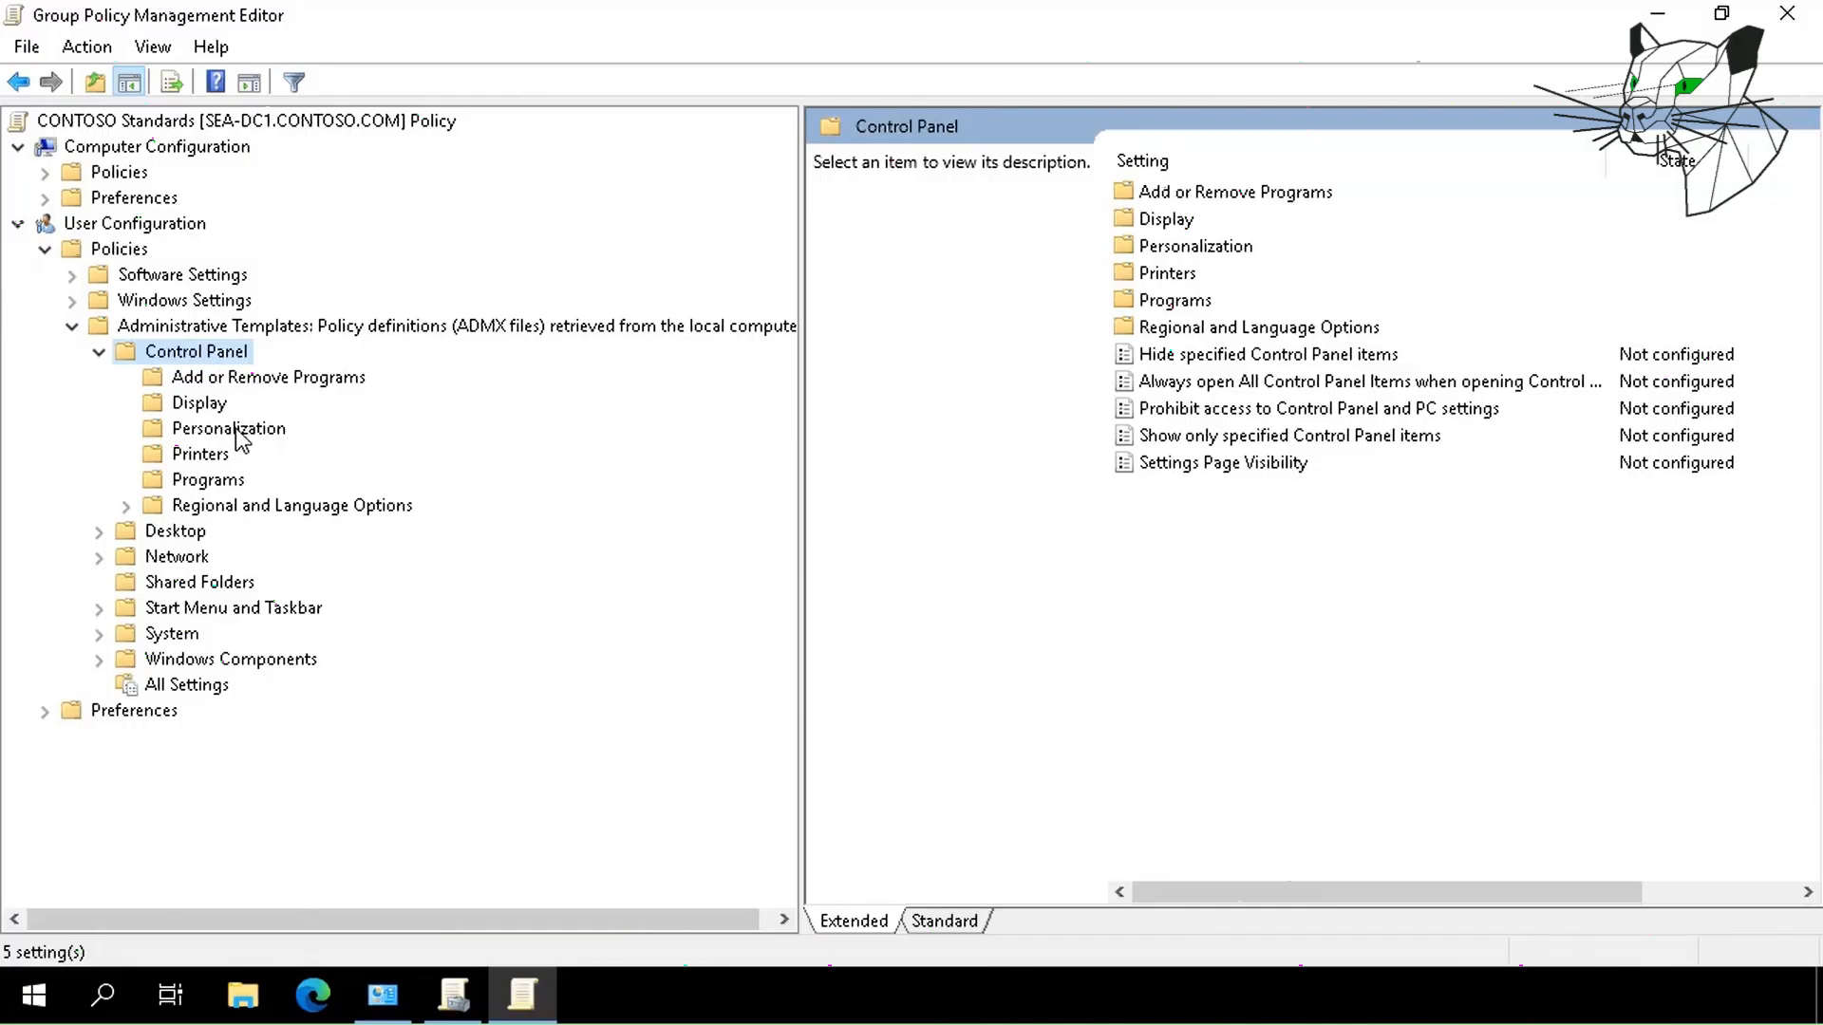
left_click(238, 432)
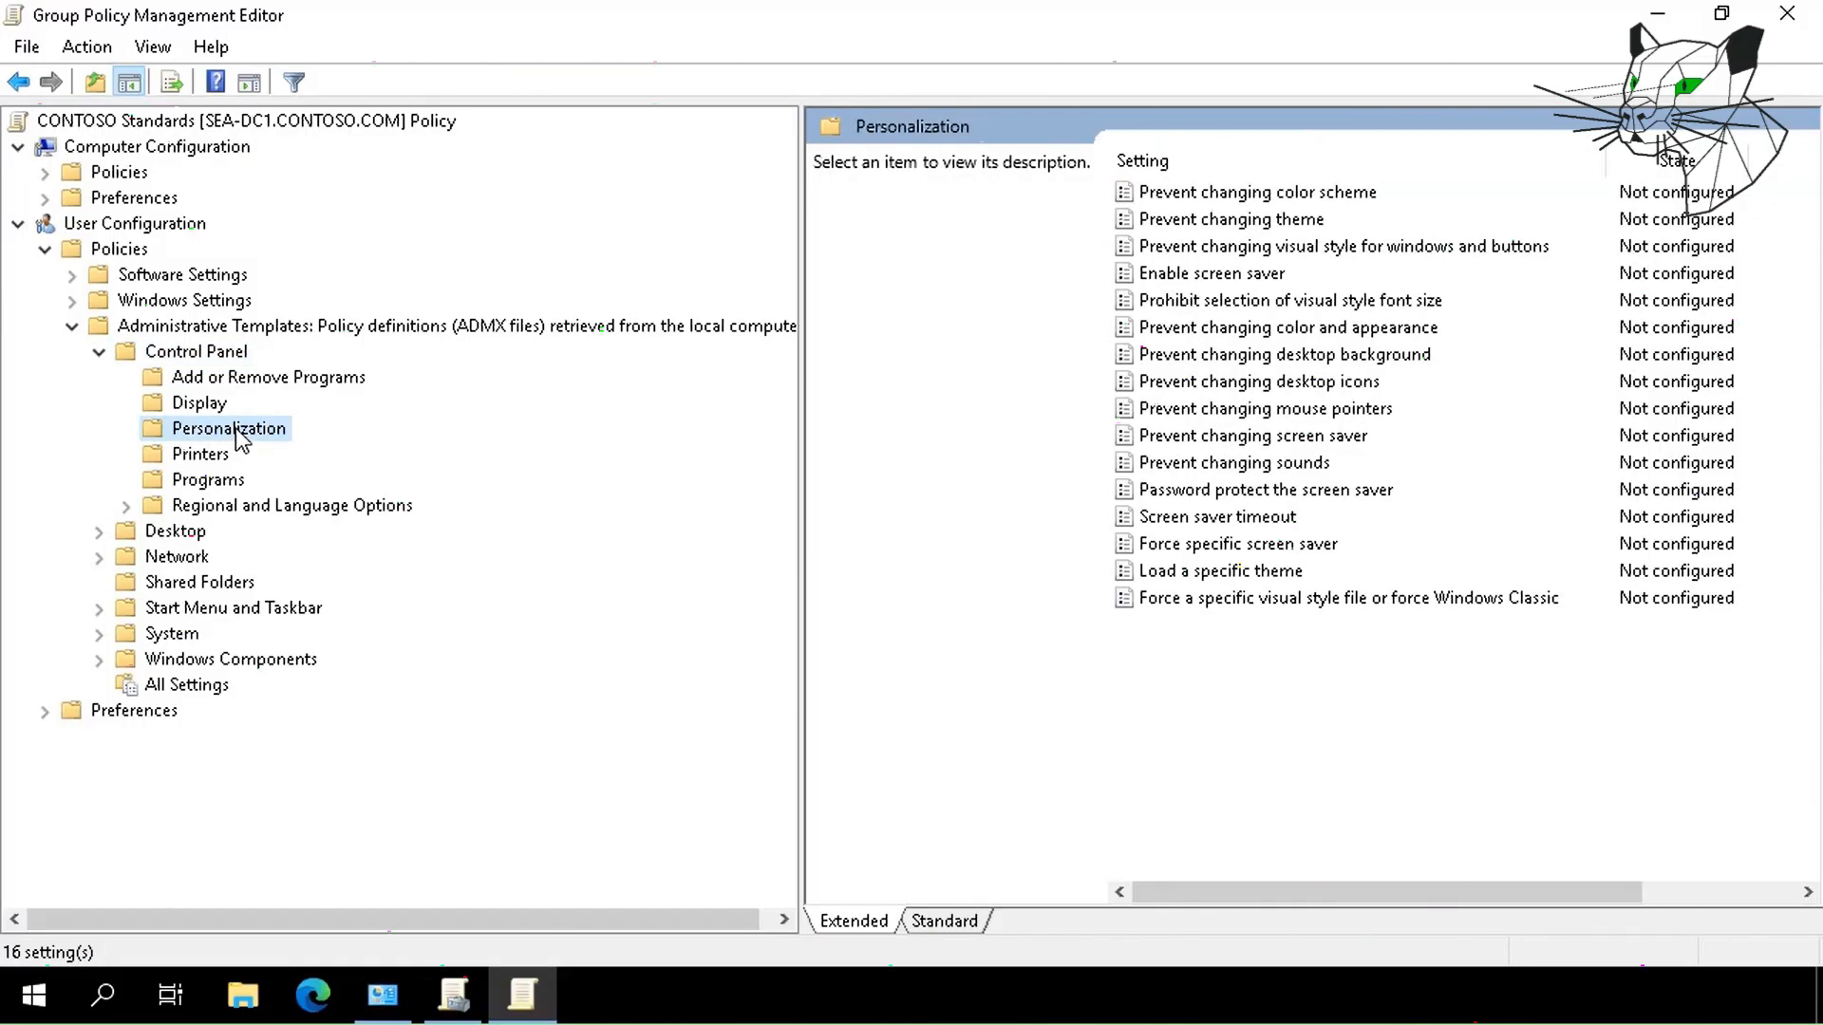
double_click(1232, 517)
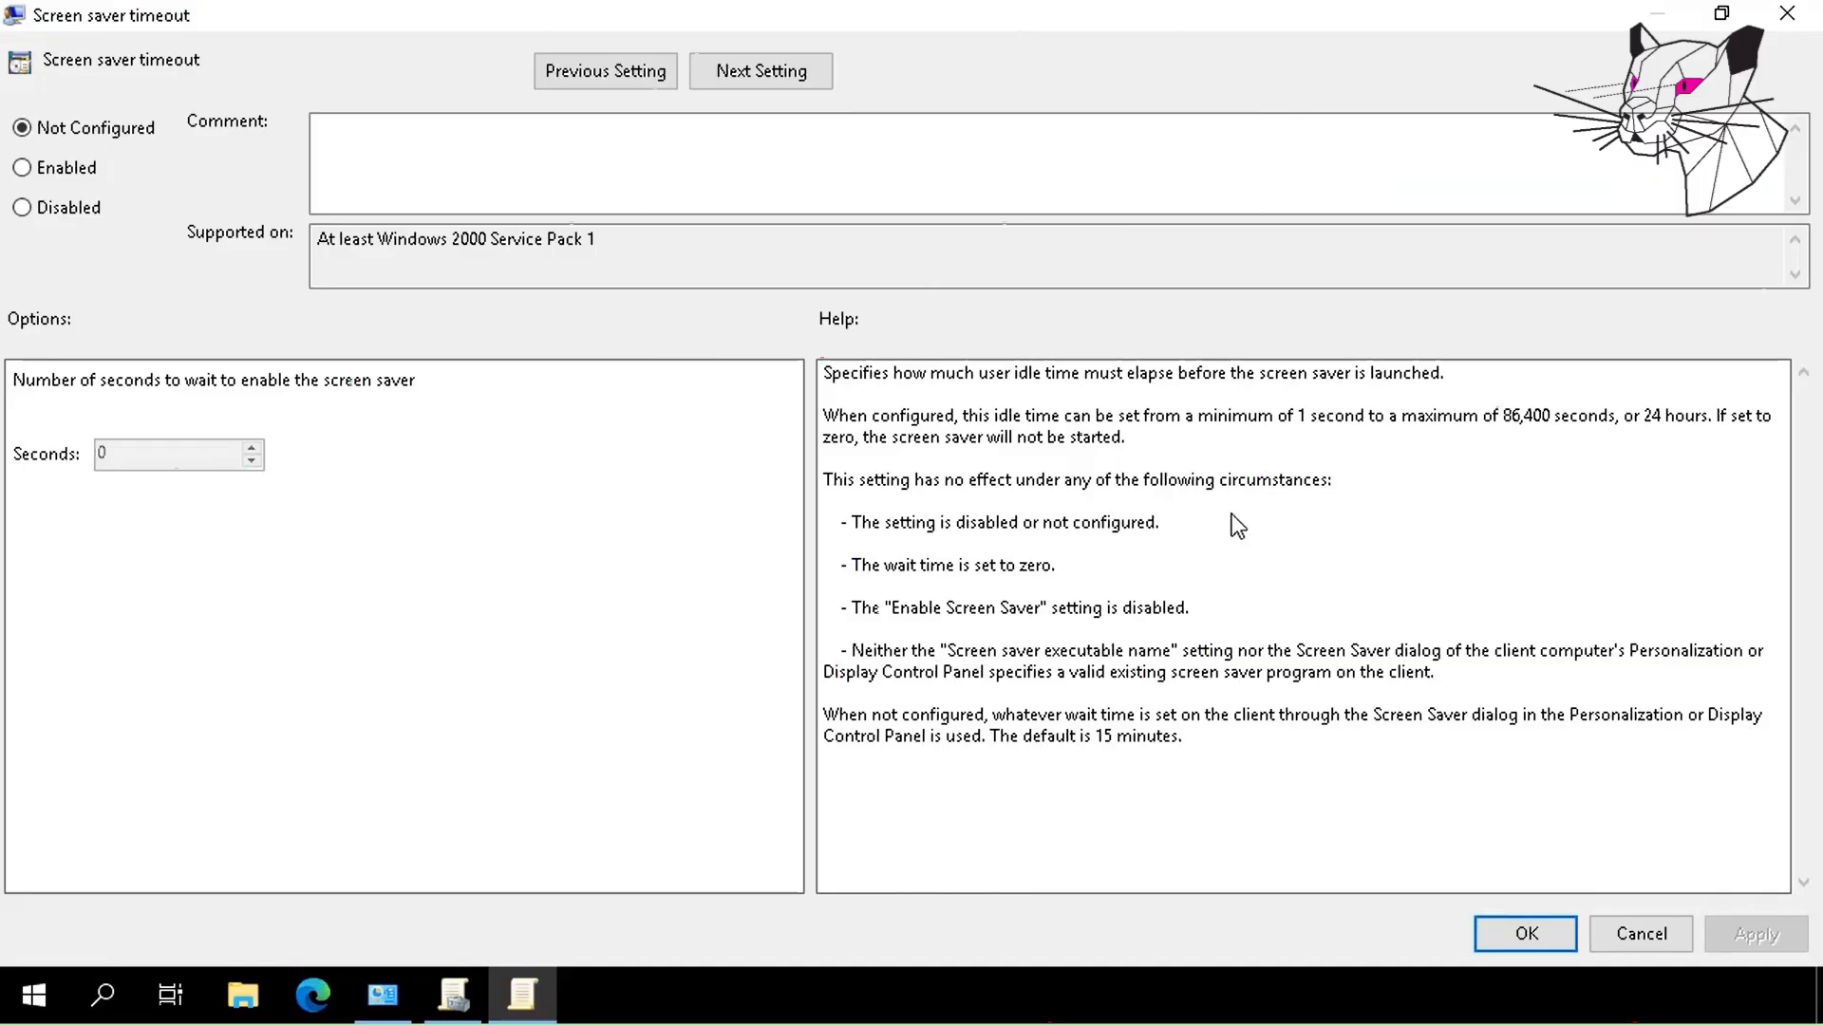
left_click(70, 172)
left_click(134, 455)
key("Left")
key("Left")
key("BackSpace")
type("6")
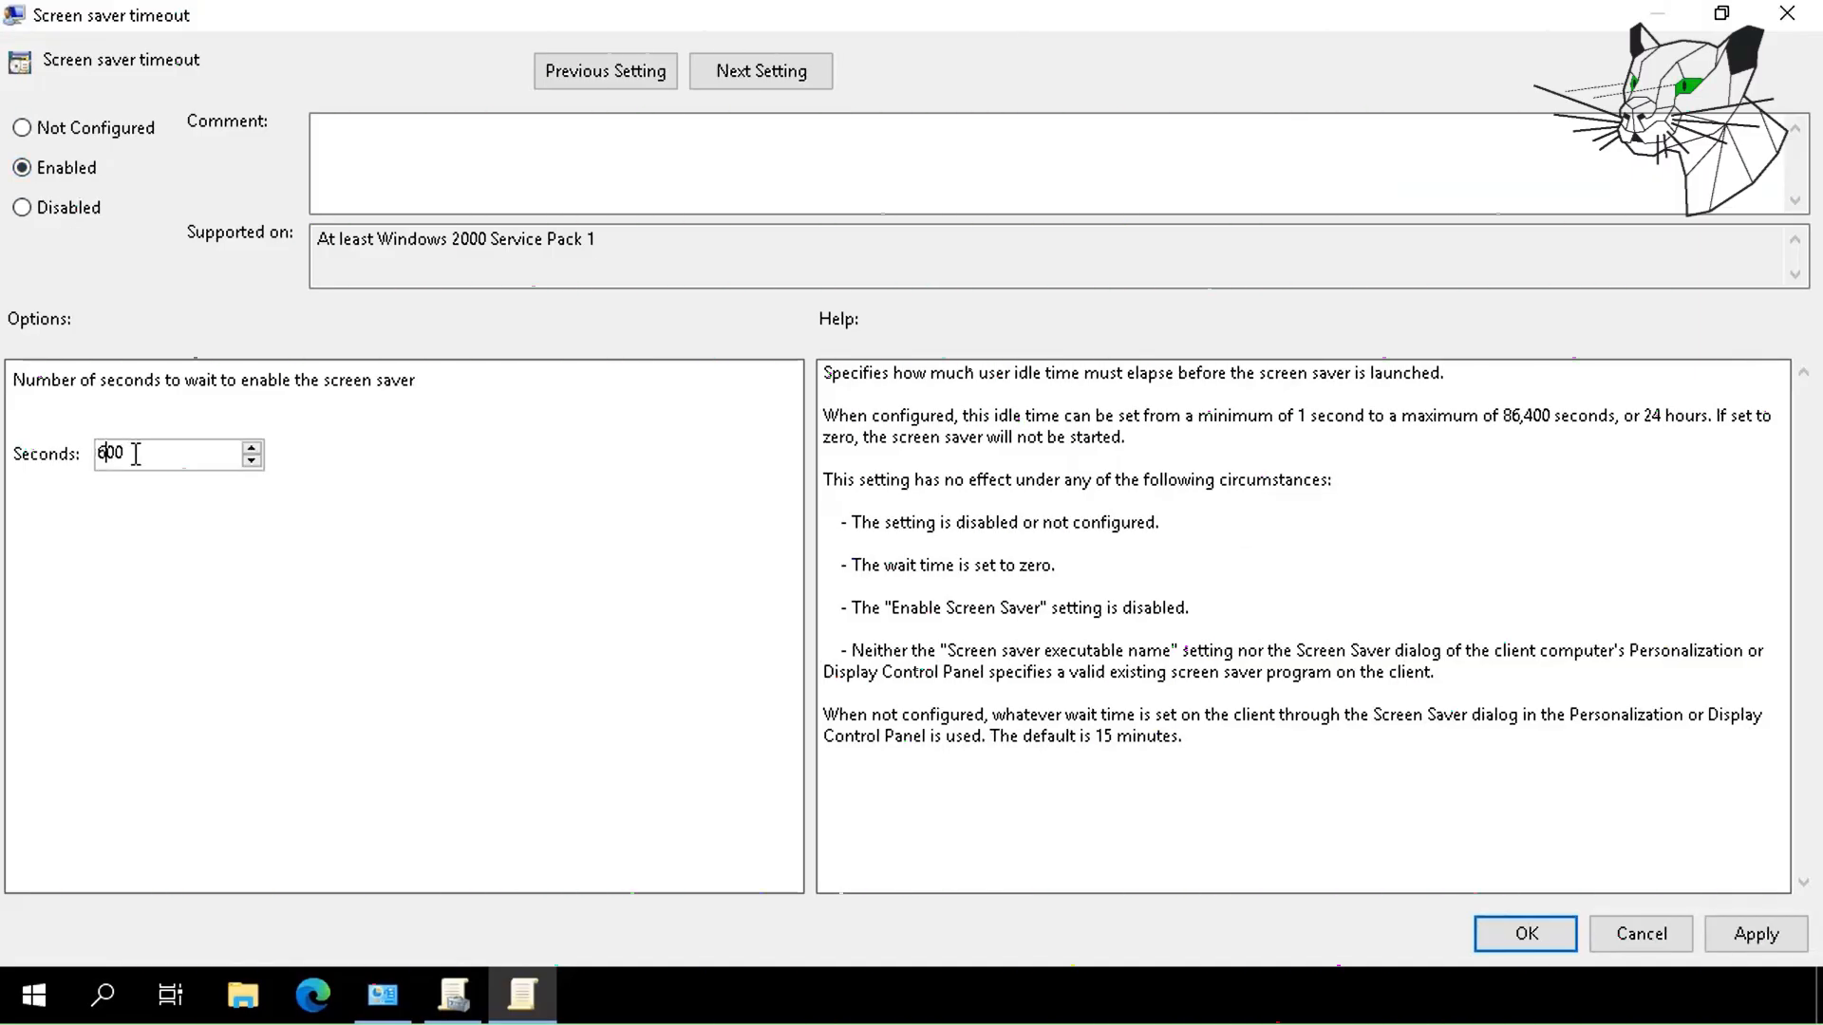
left_click(1755, 934)
left_click(1514, 944)
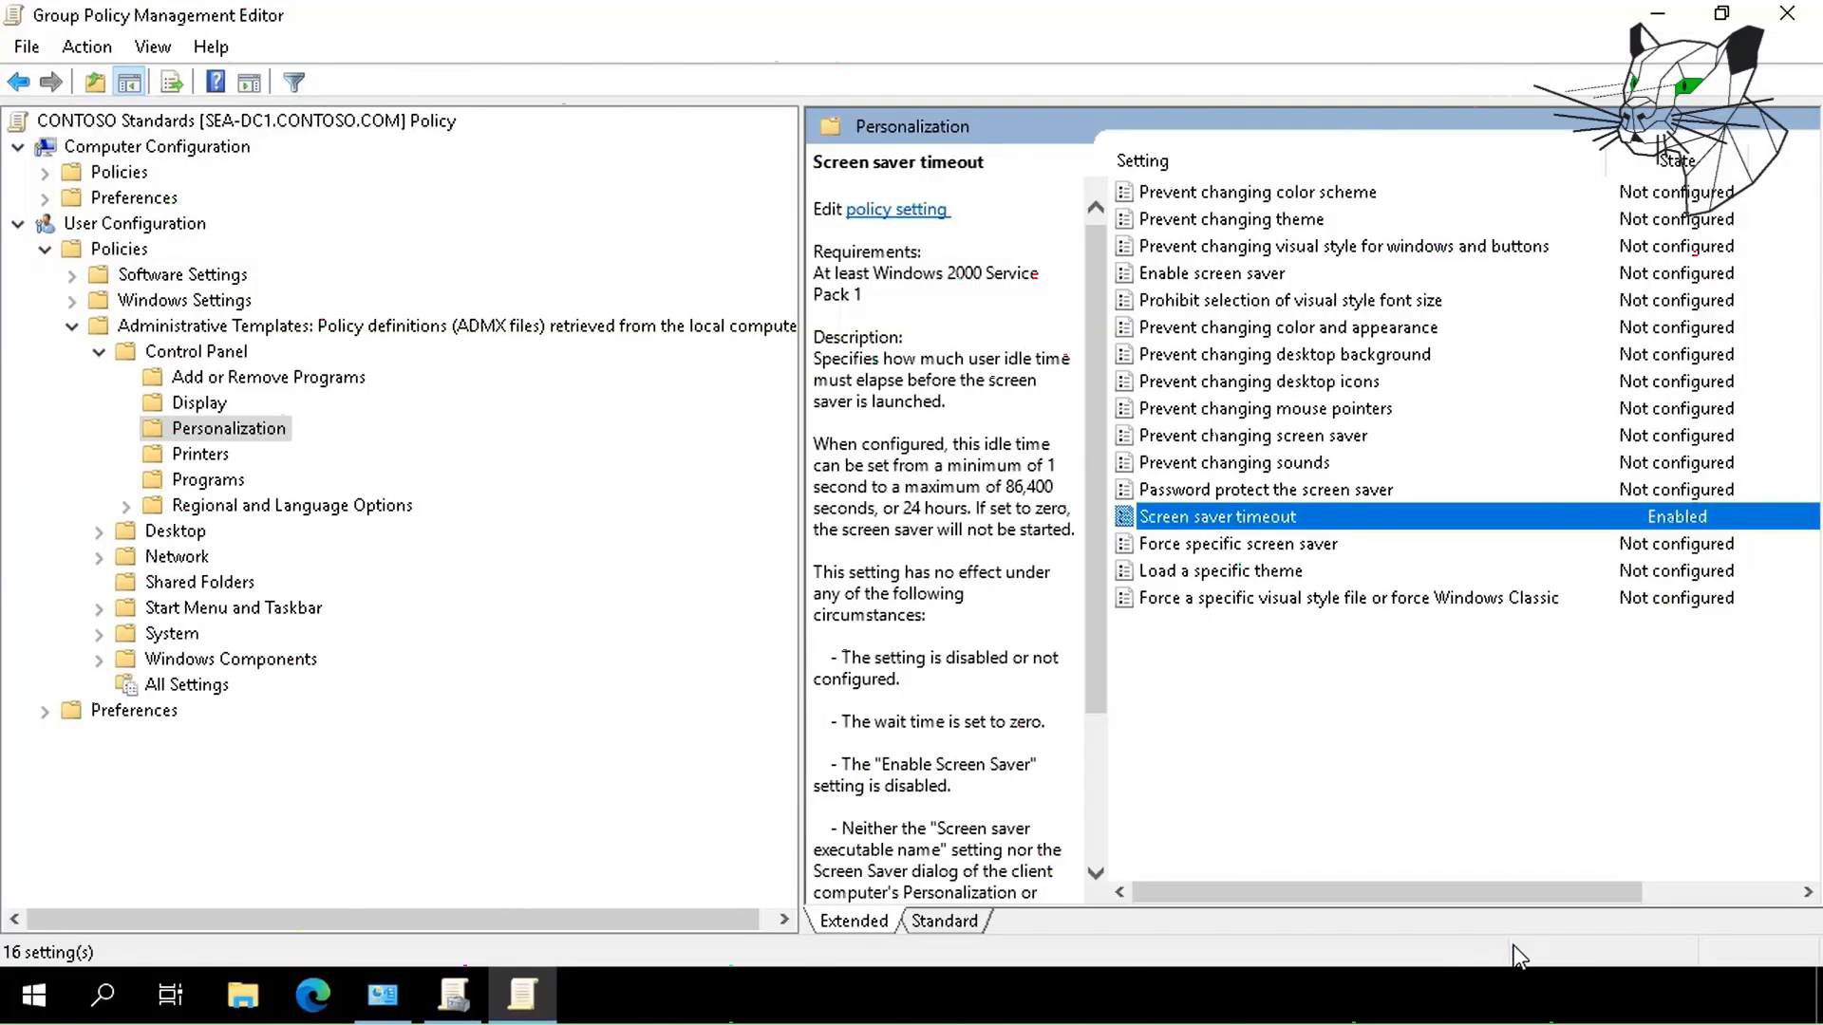
Enable Password protect the screen saver, then close the policy editor.
double_click(1241, 489)
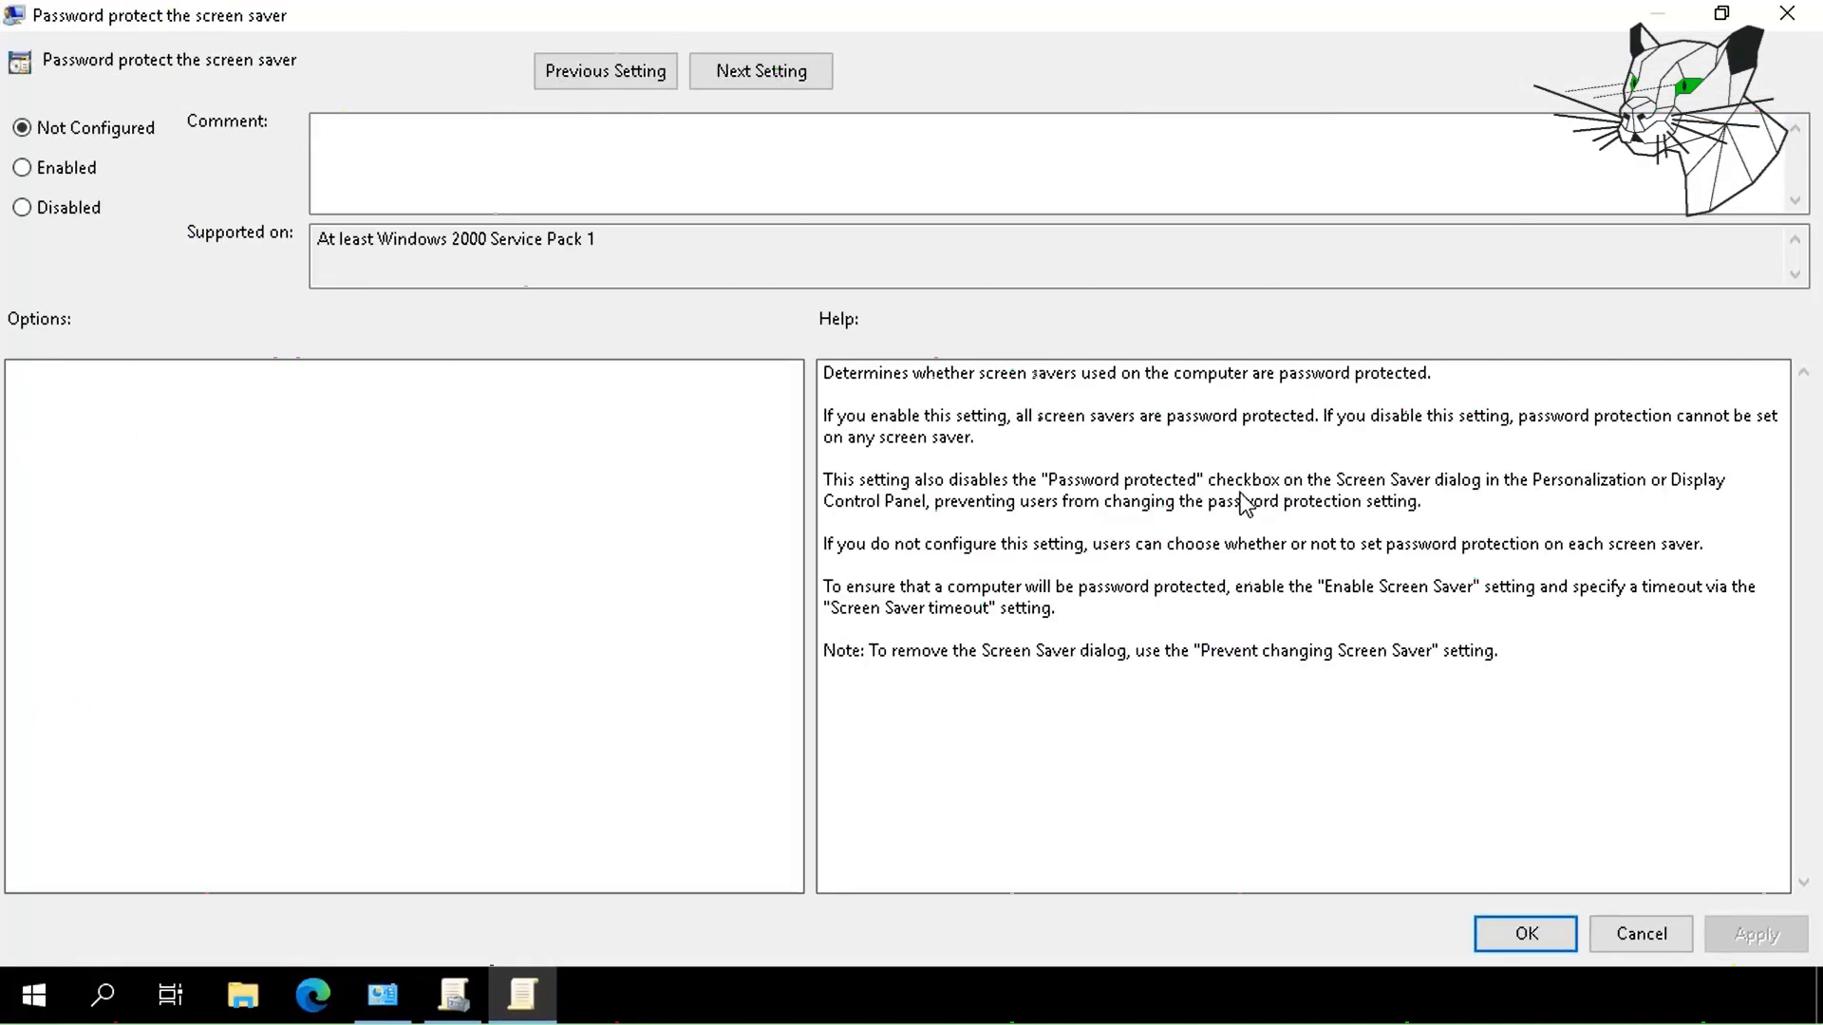
left_click(67, 172)
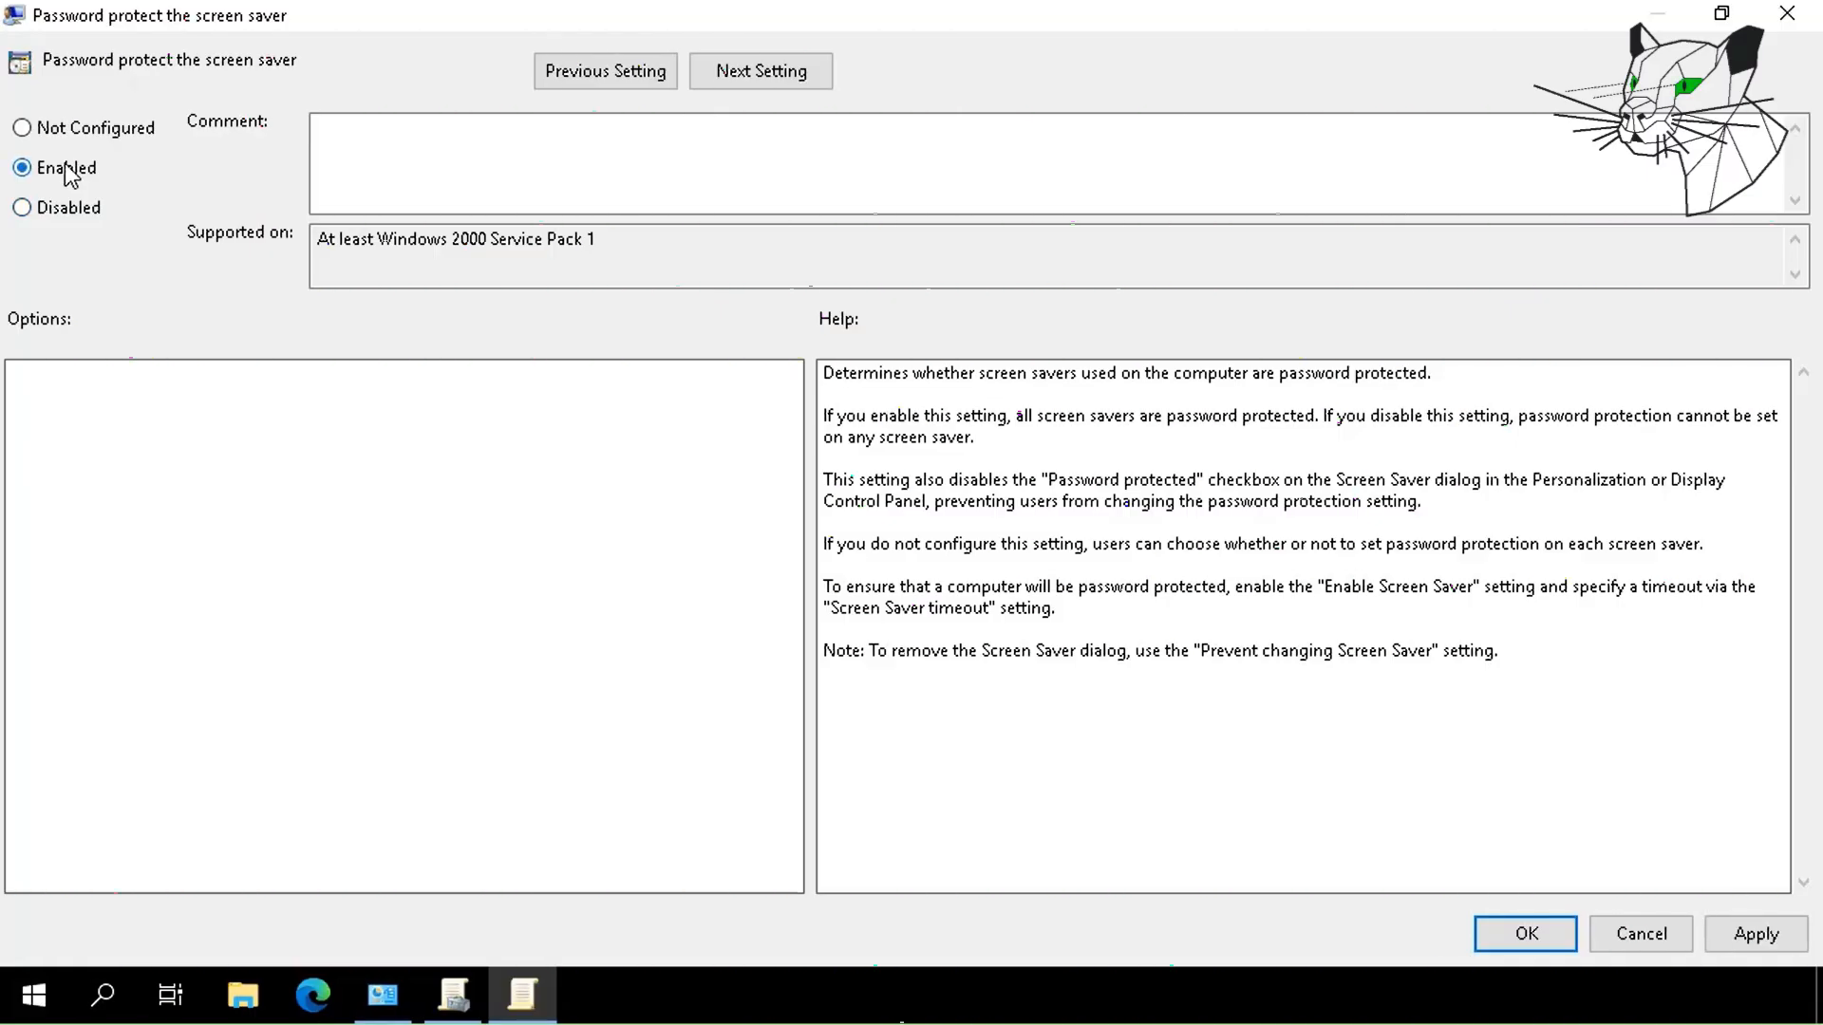
left_click(1551, 942)
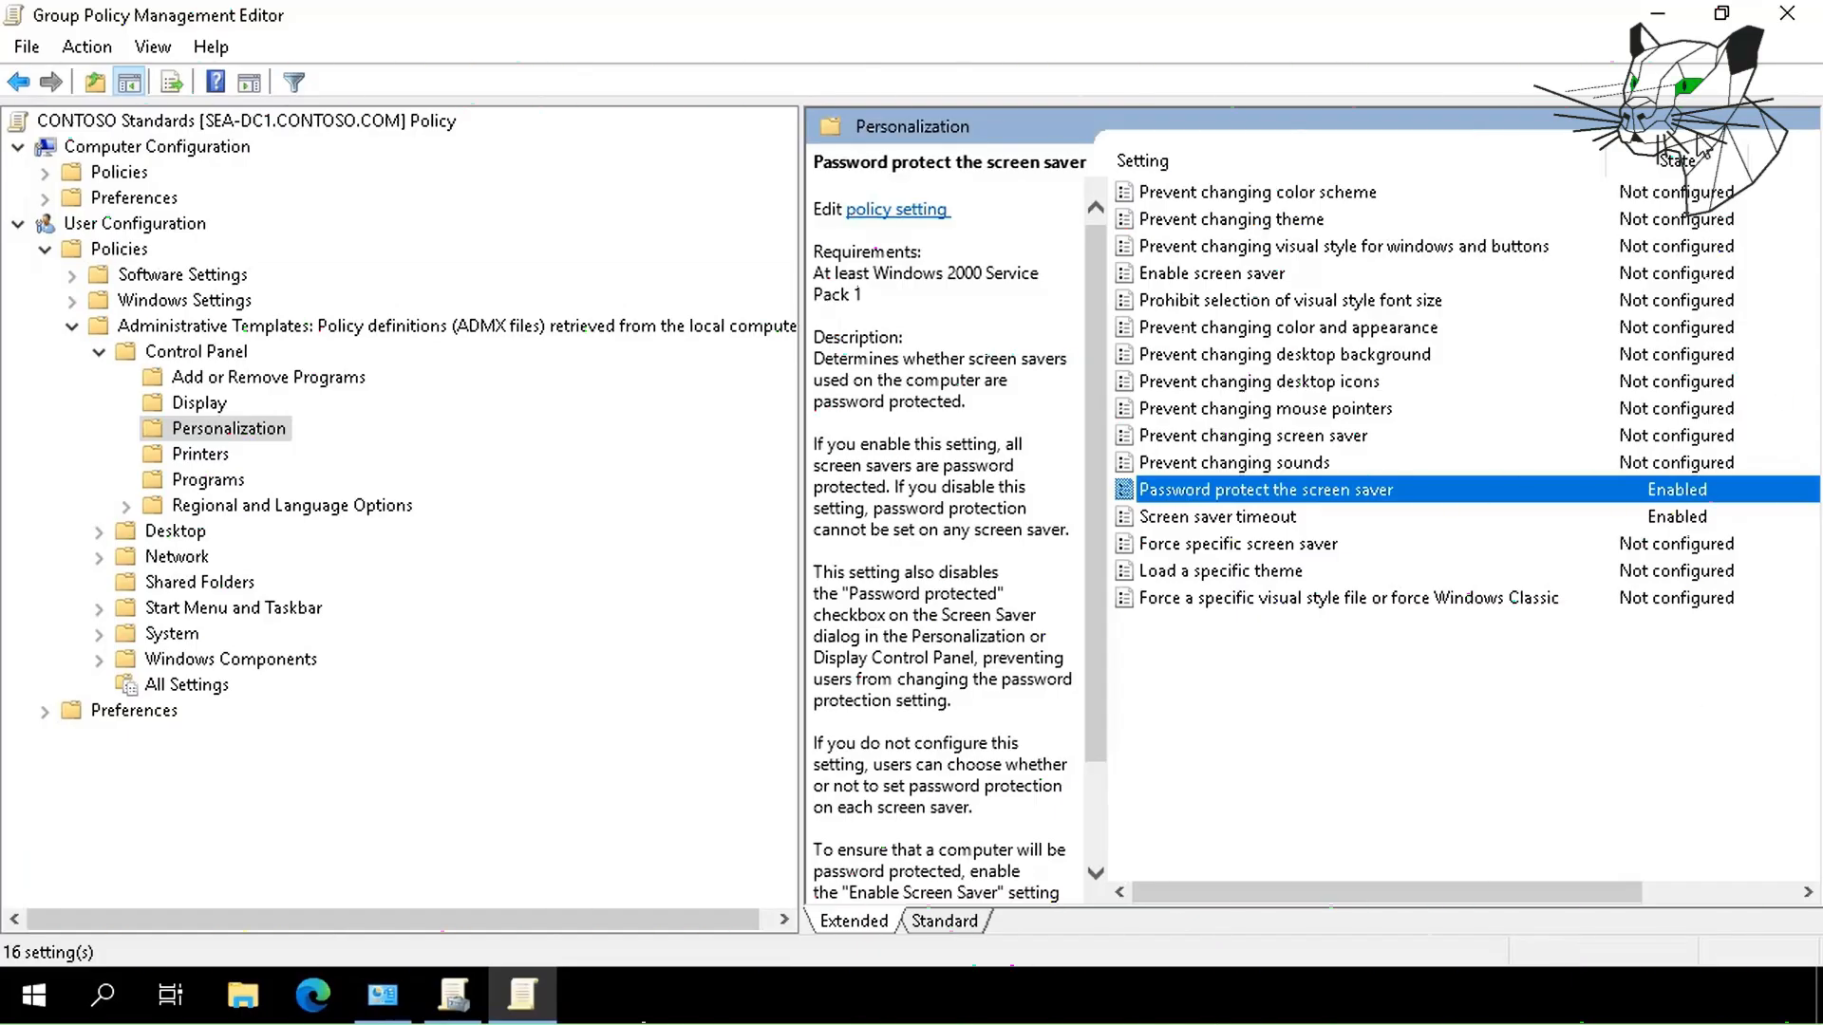
left_click(1788, 15)
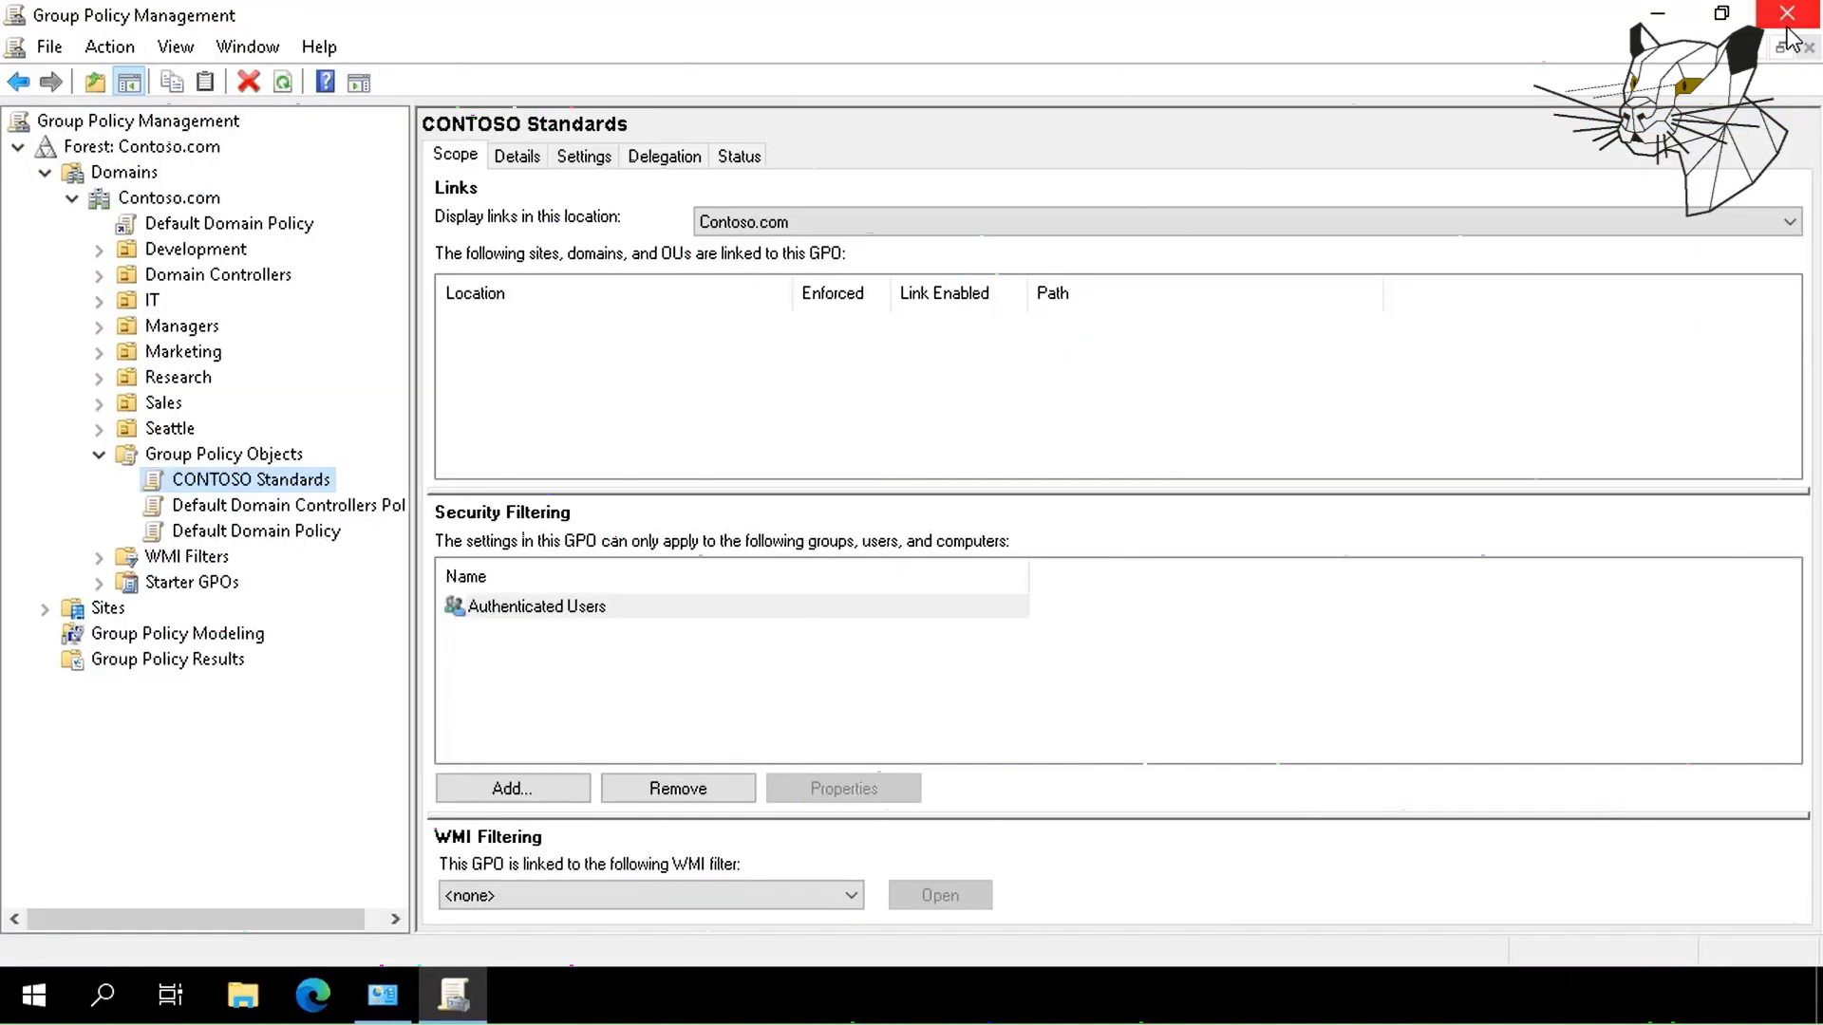
Link the existing CONTOSO Standards GPO to the Contoso.com domain node.
left_click(190, 200)
right_click(193, 205)
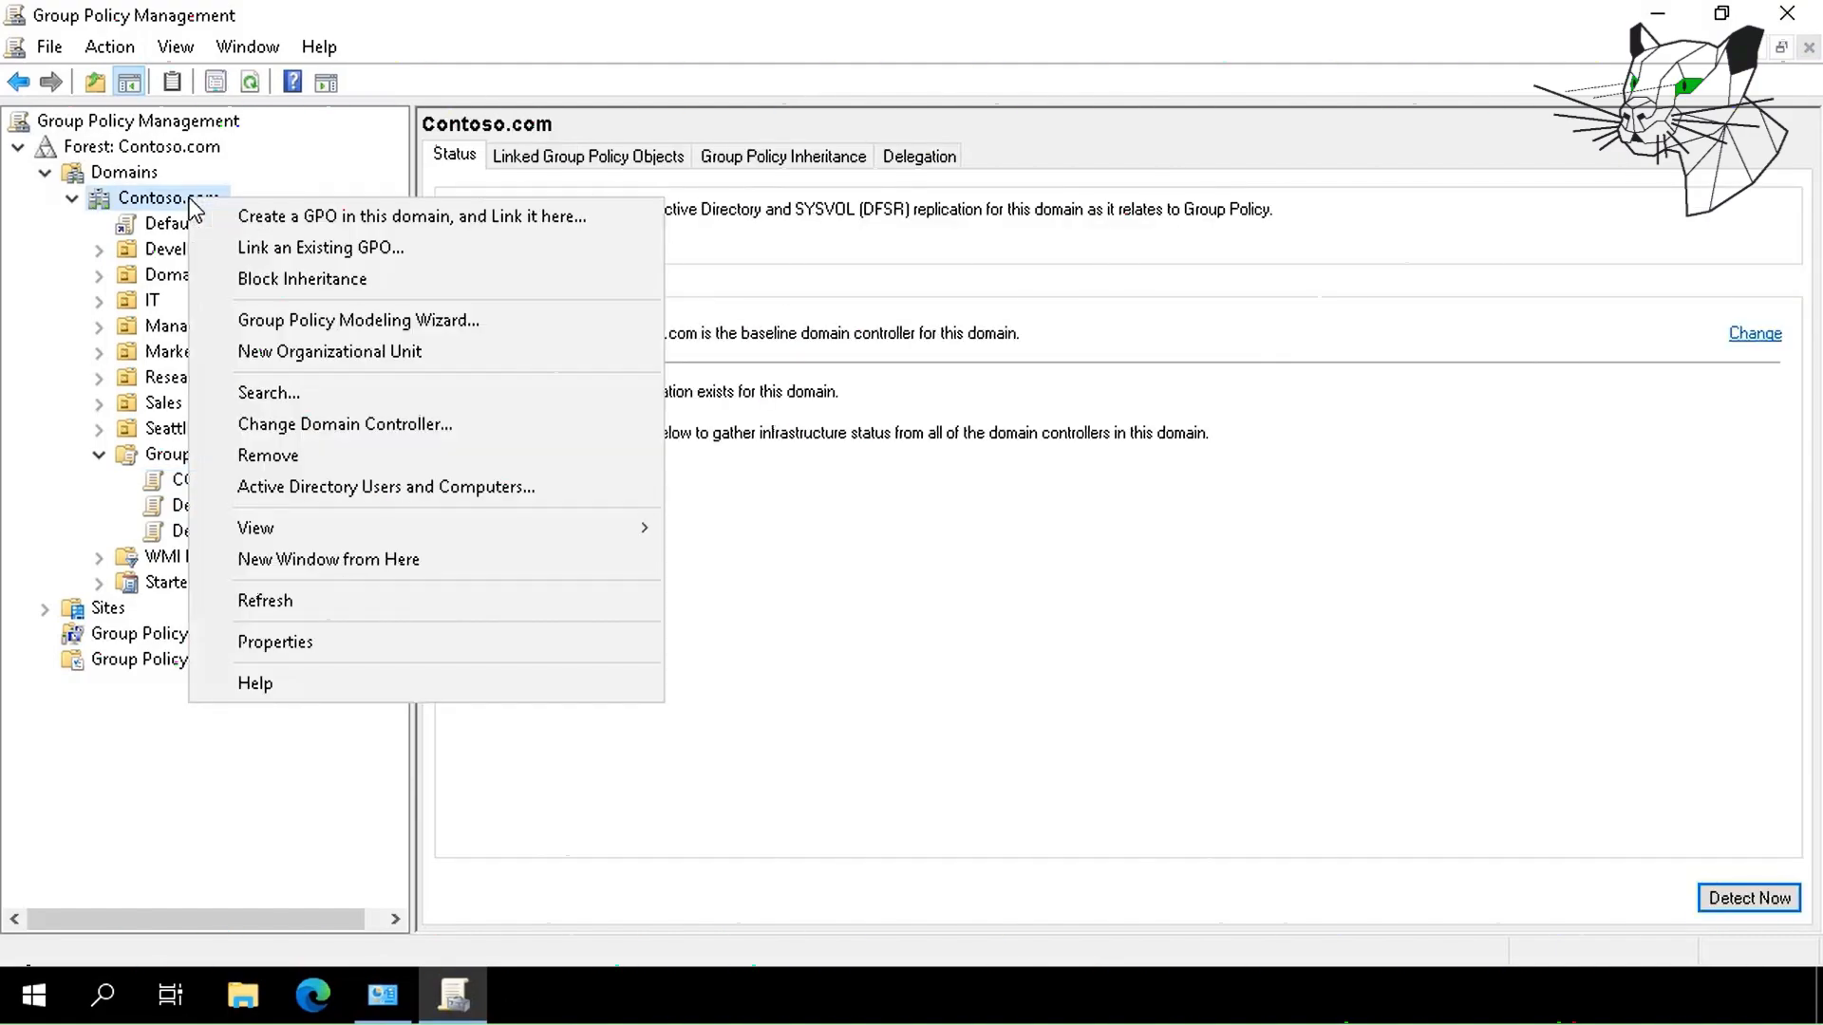
left_click(269, 252)
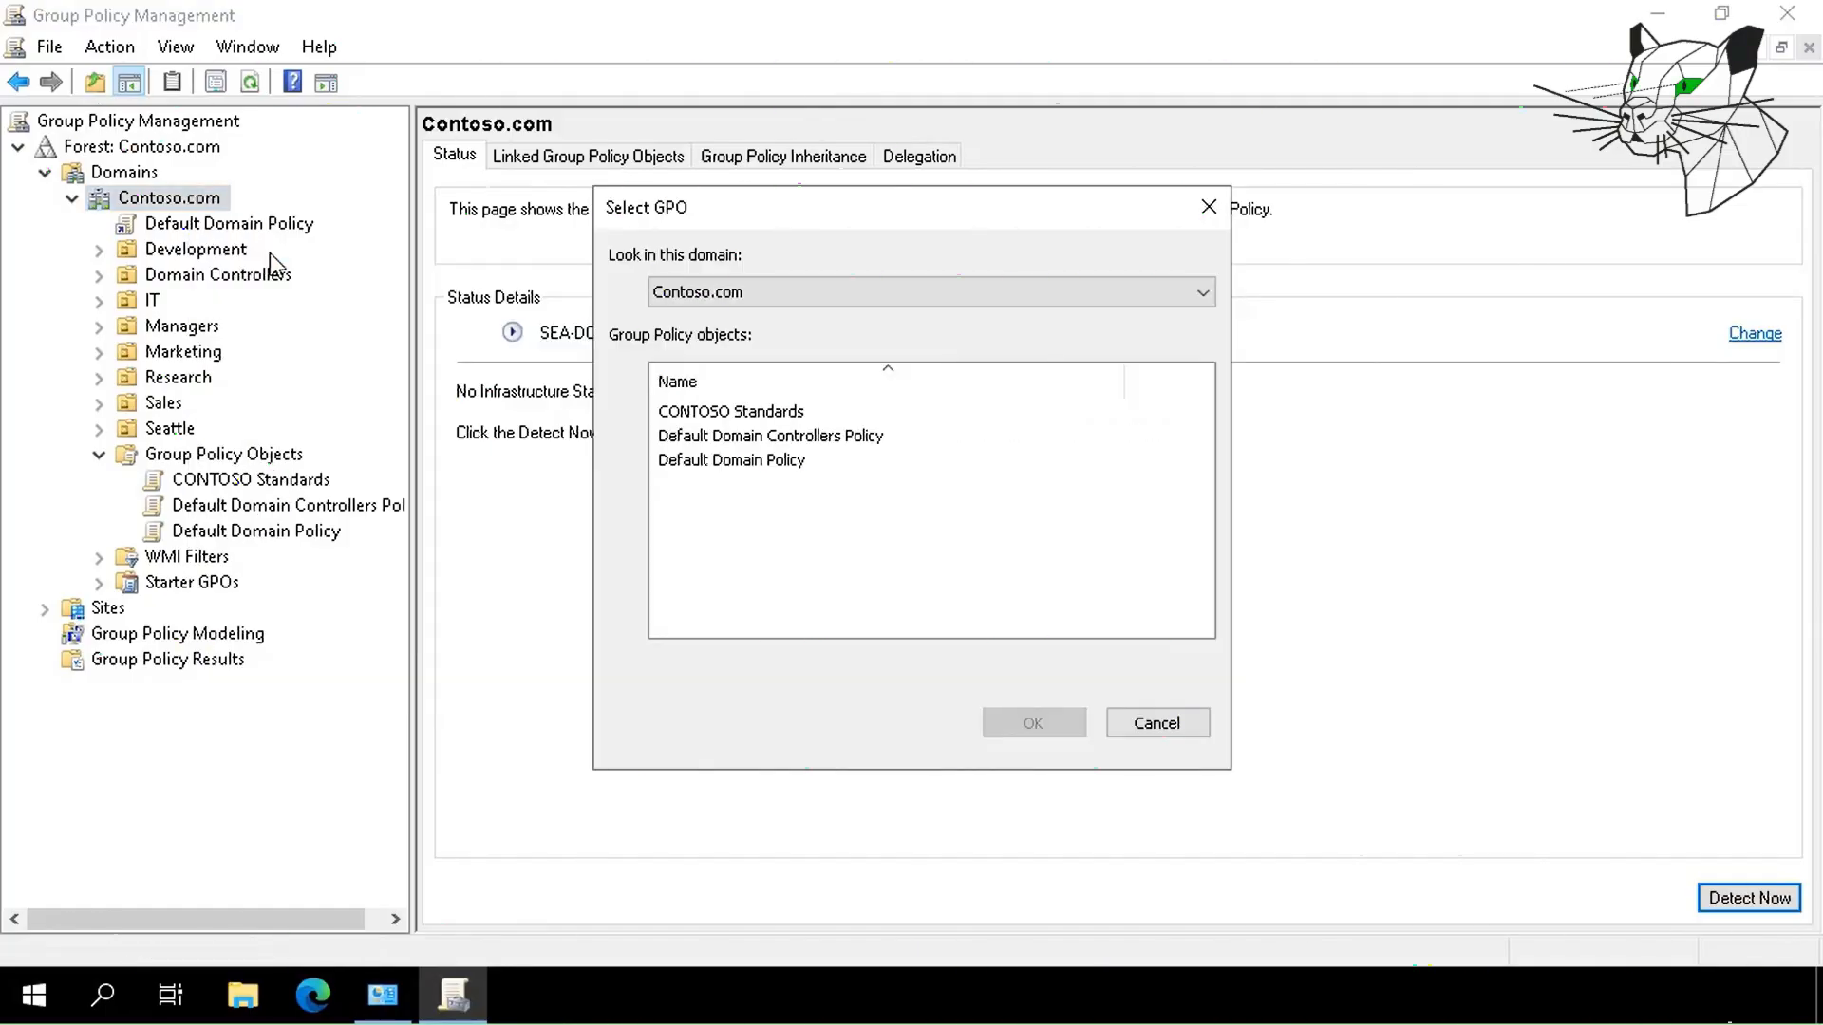
left_click(745, 412)
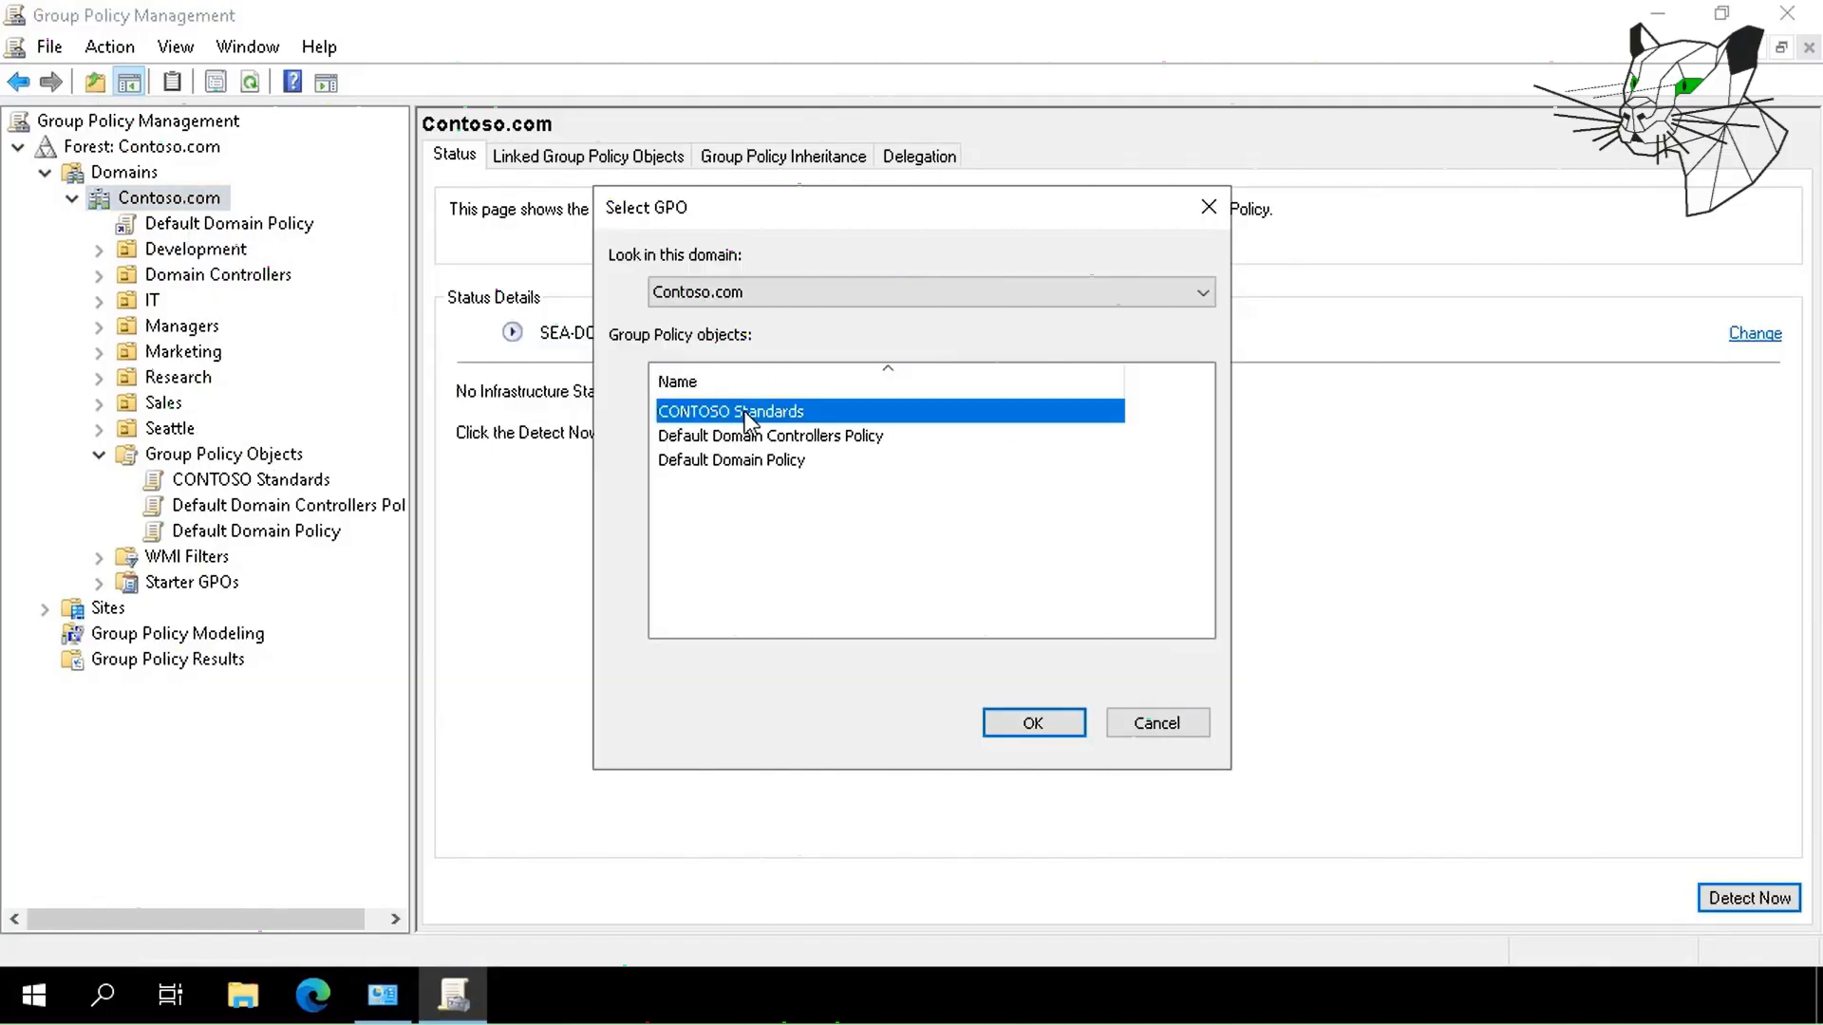
left_click(1021, 719)
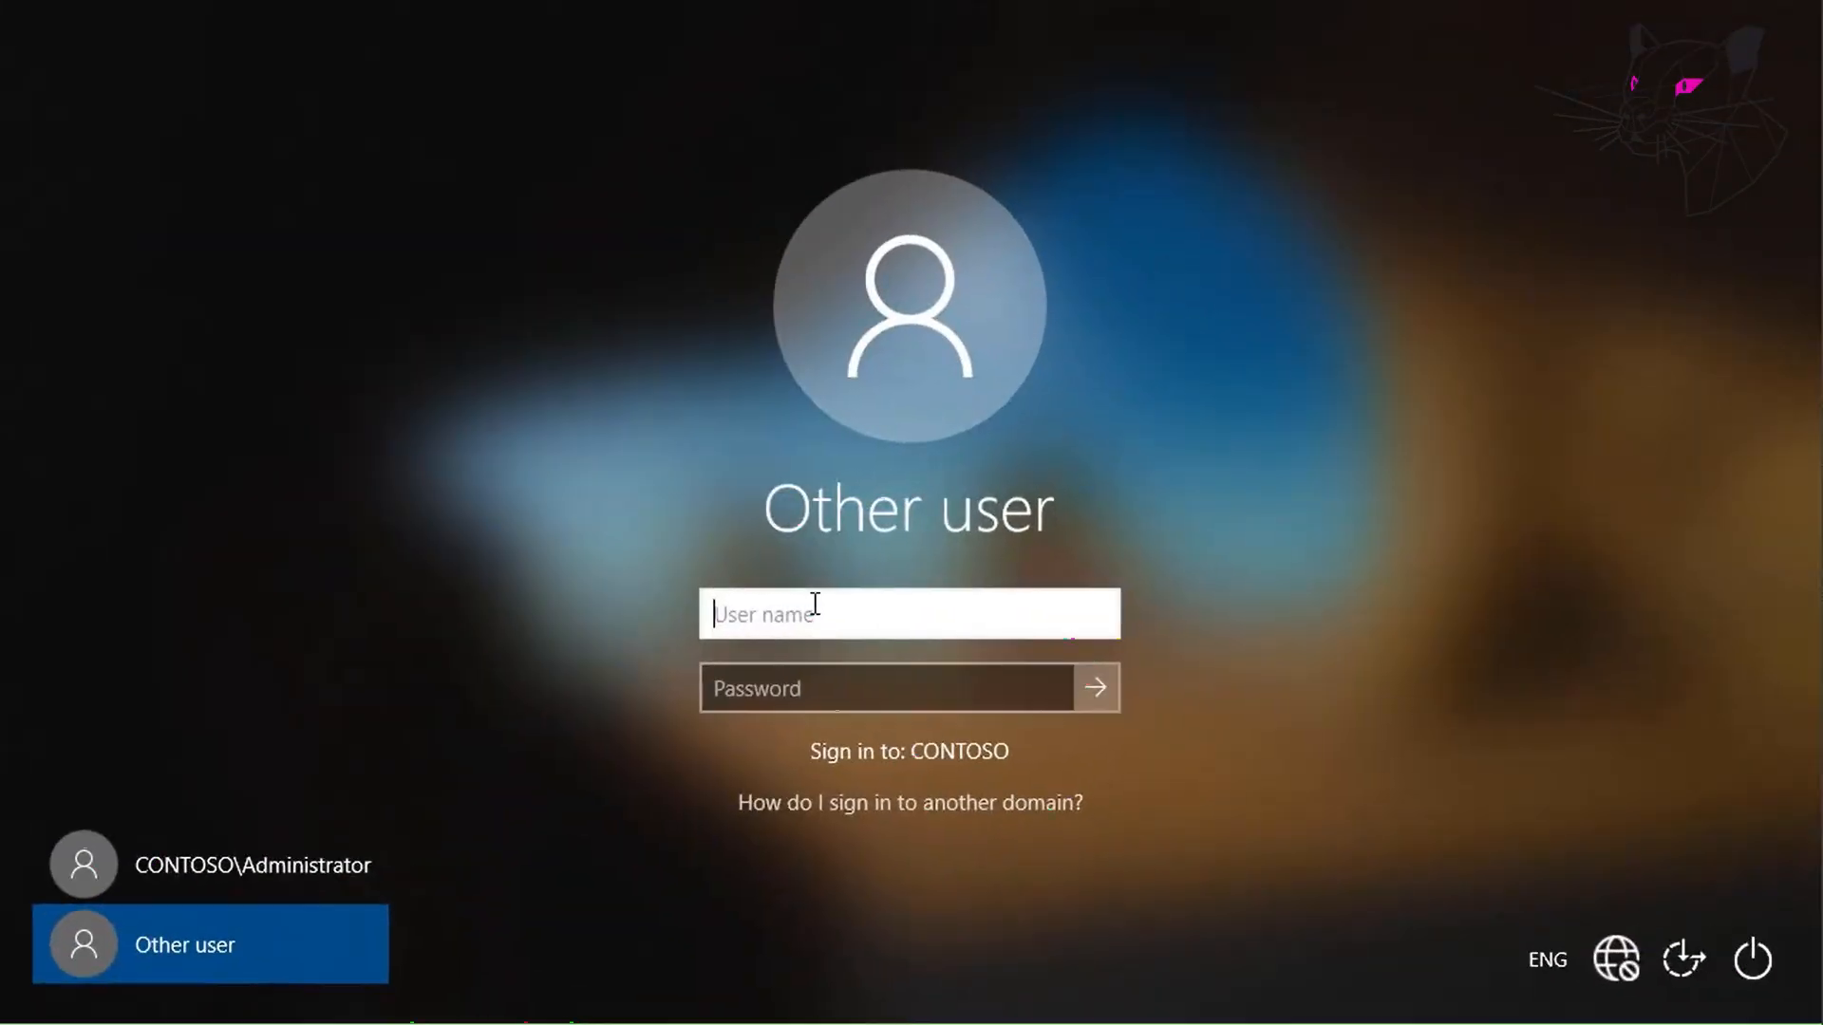
Sign in to the client computer with the domain user's name and password.
type("ty")
key("Tab")
type("Pa$$w0rd")
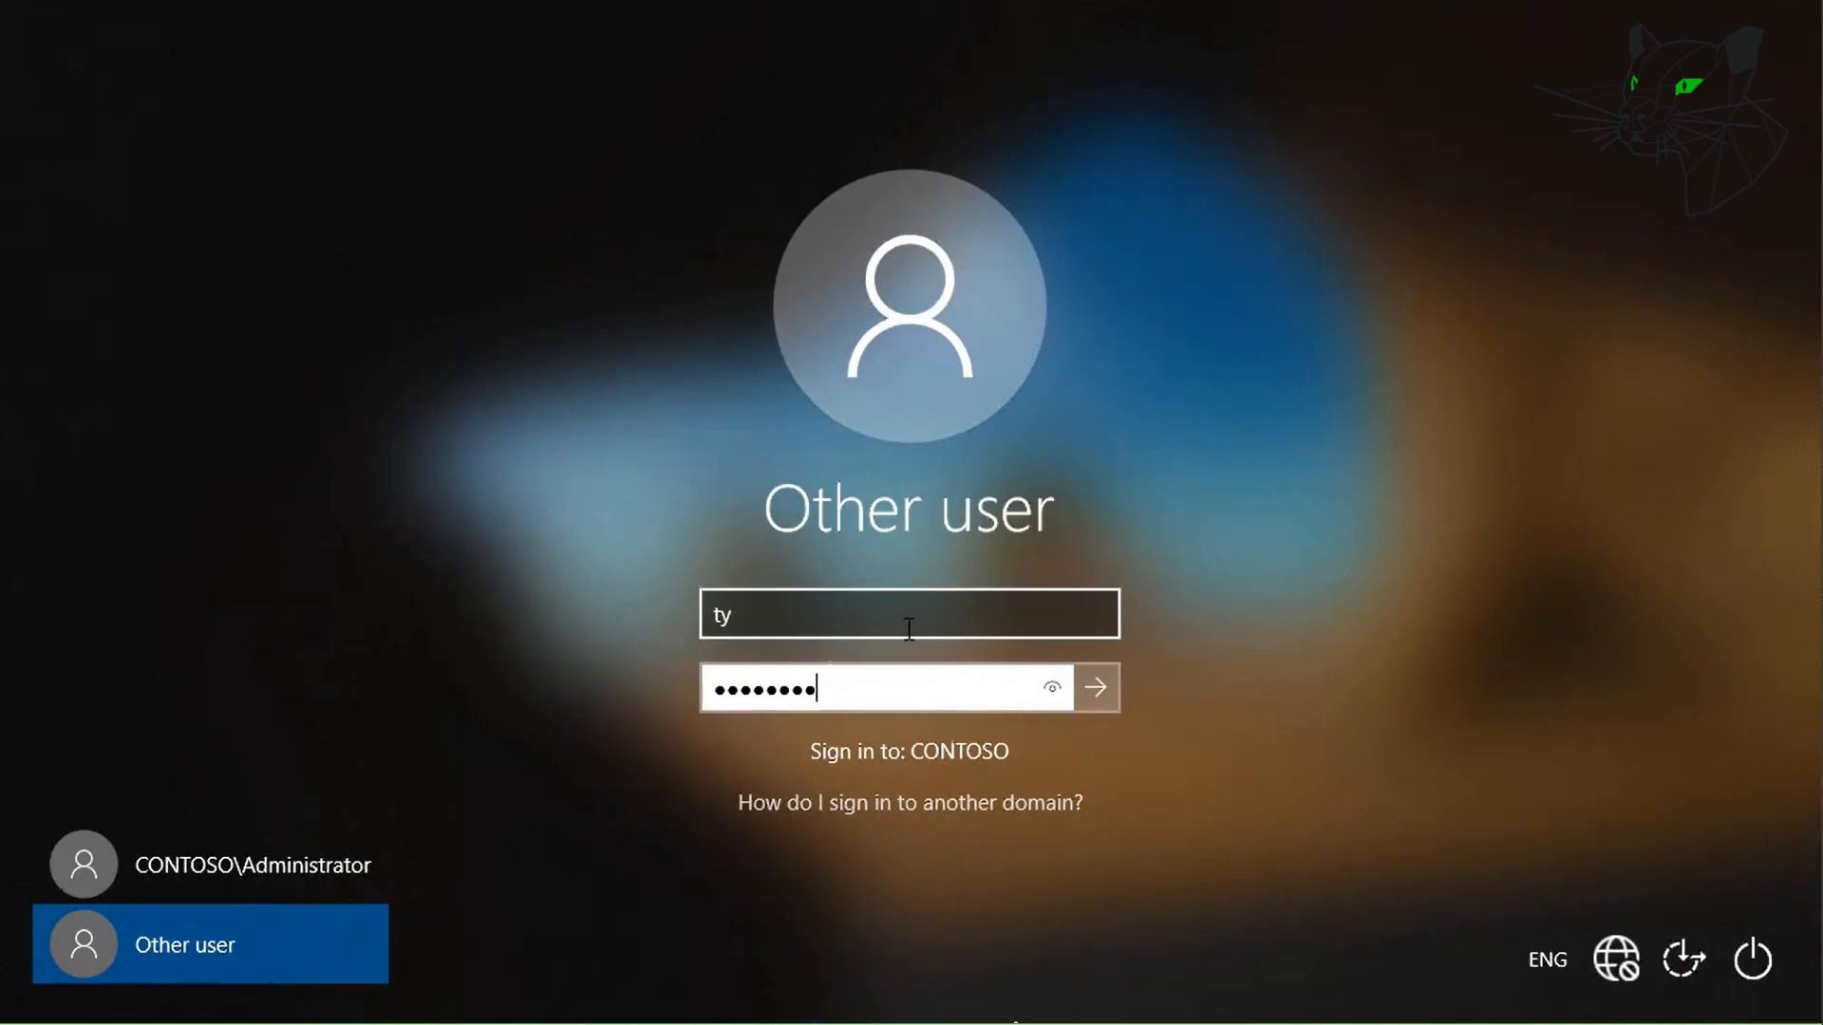
left_click(1097, 678)
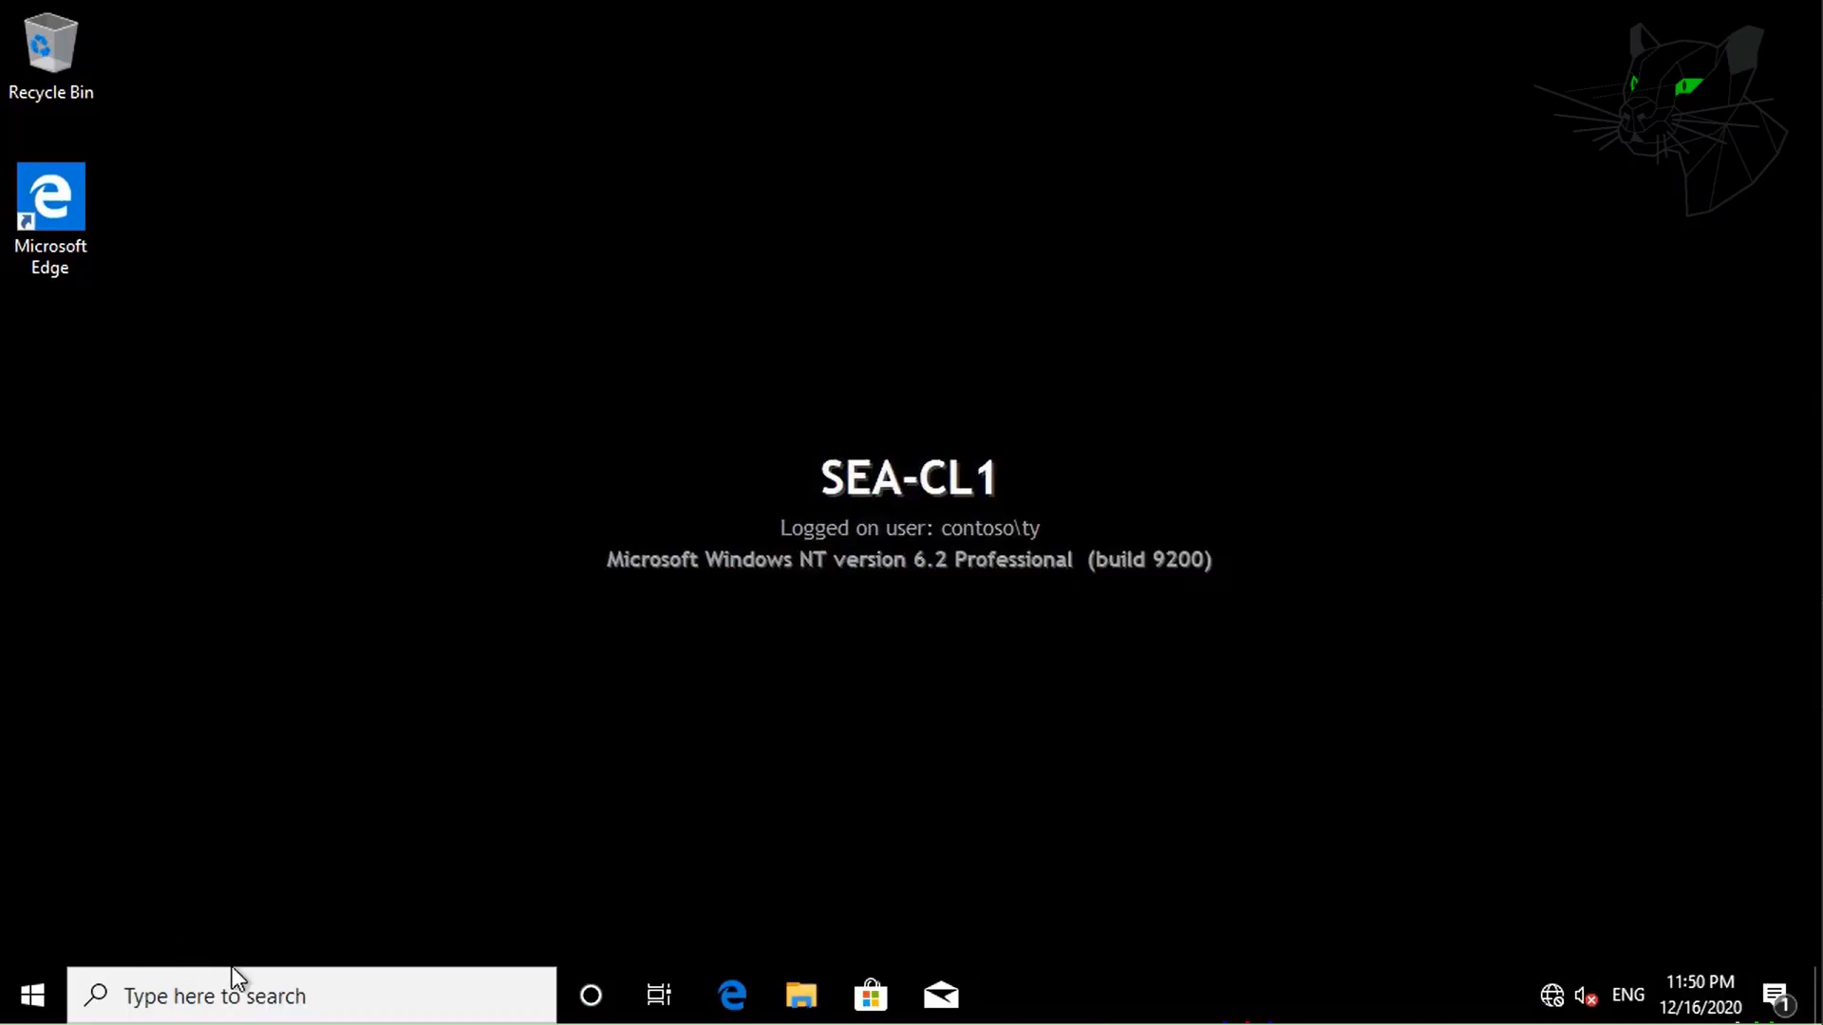
Open Control Panel, search 'screen', and check Screen Saver settings show (None), leaving them unchanged.
left_click(232, 997)
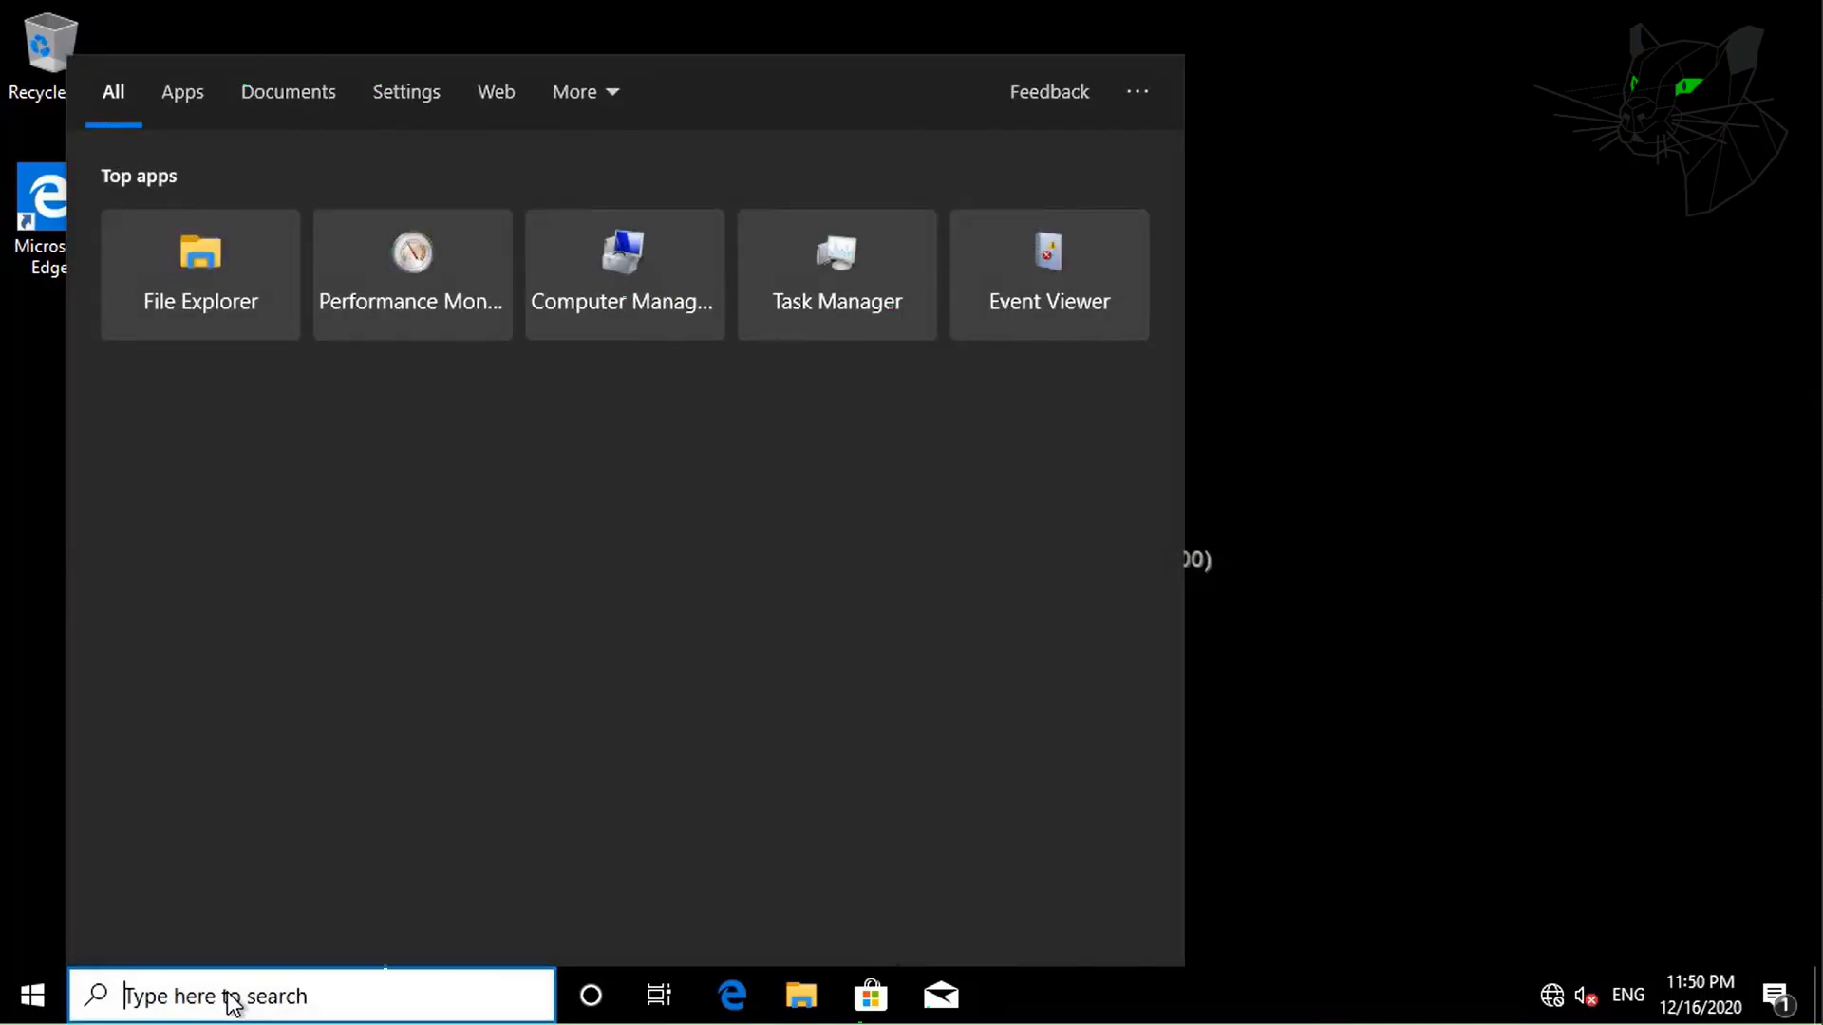
type("control p")
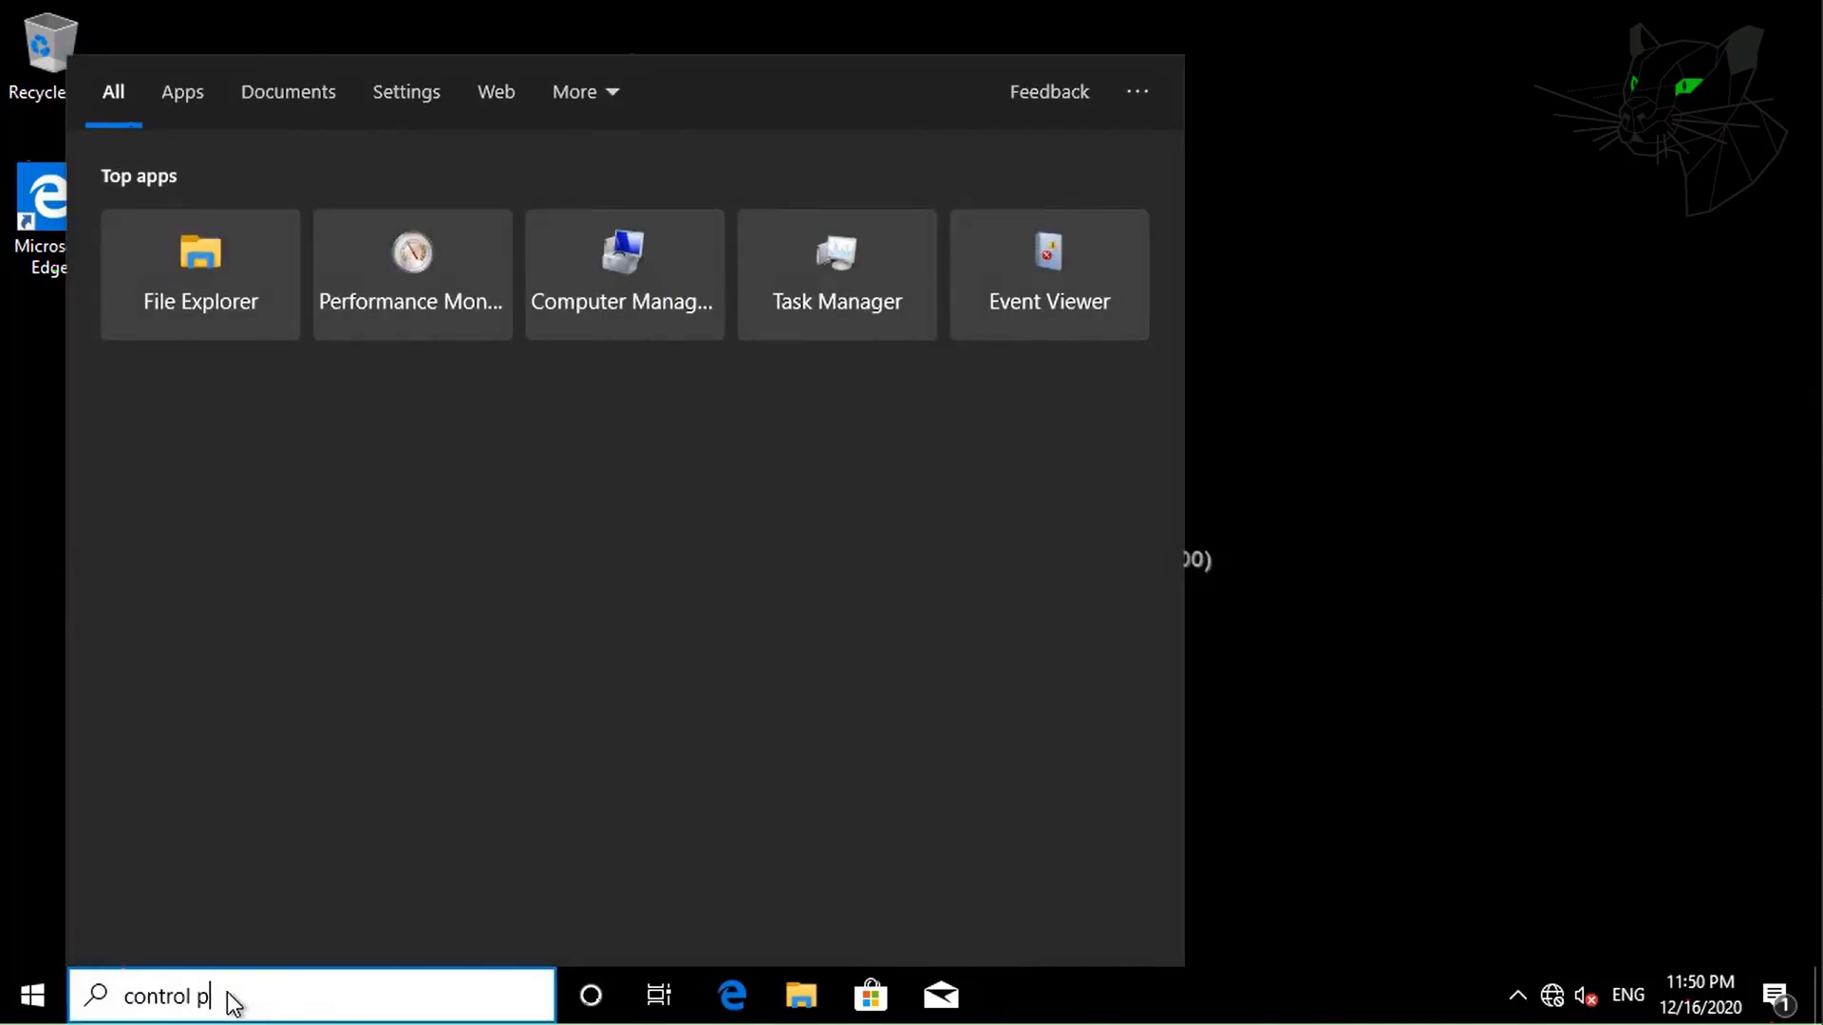
type("anel")
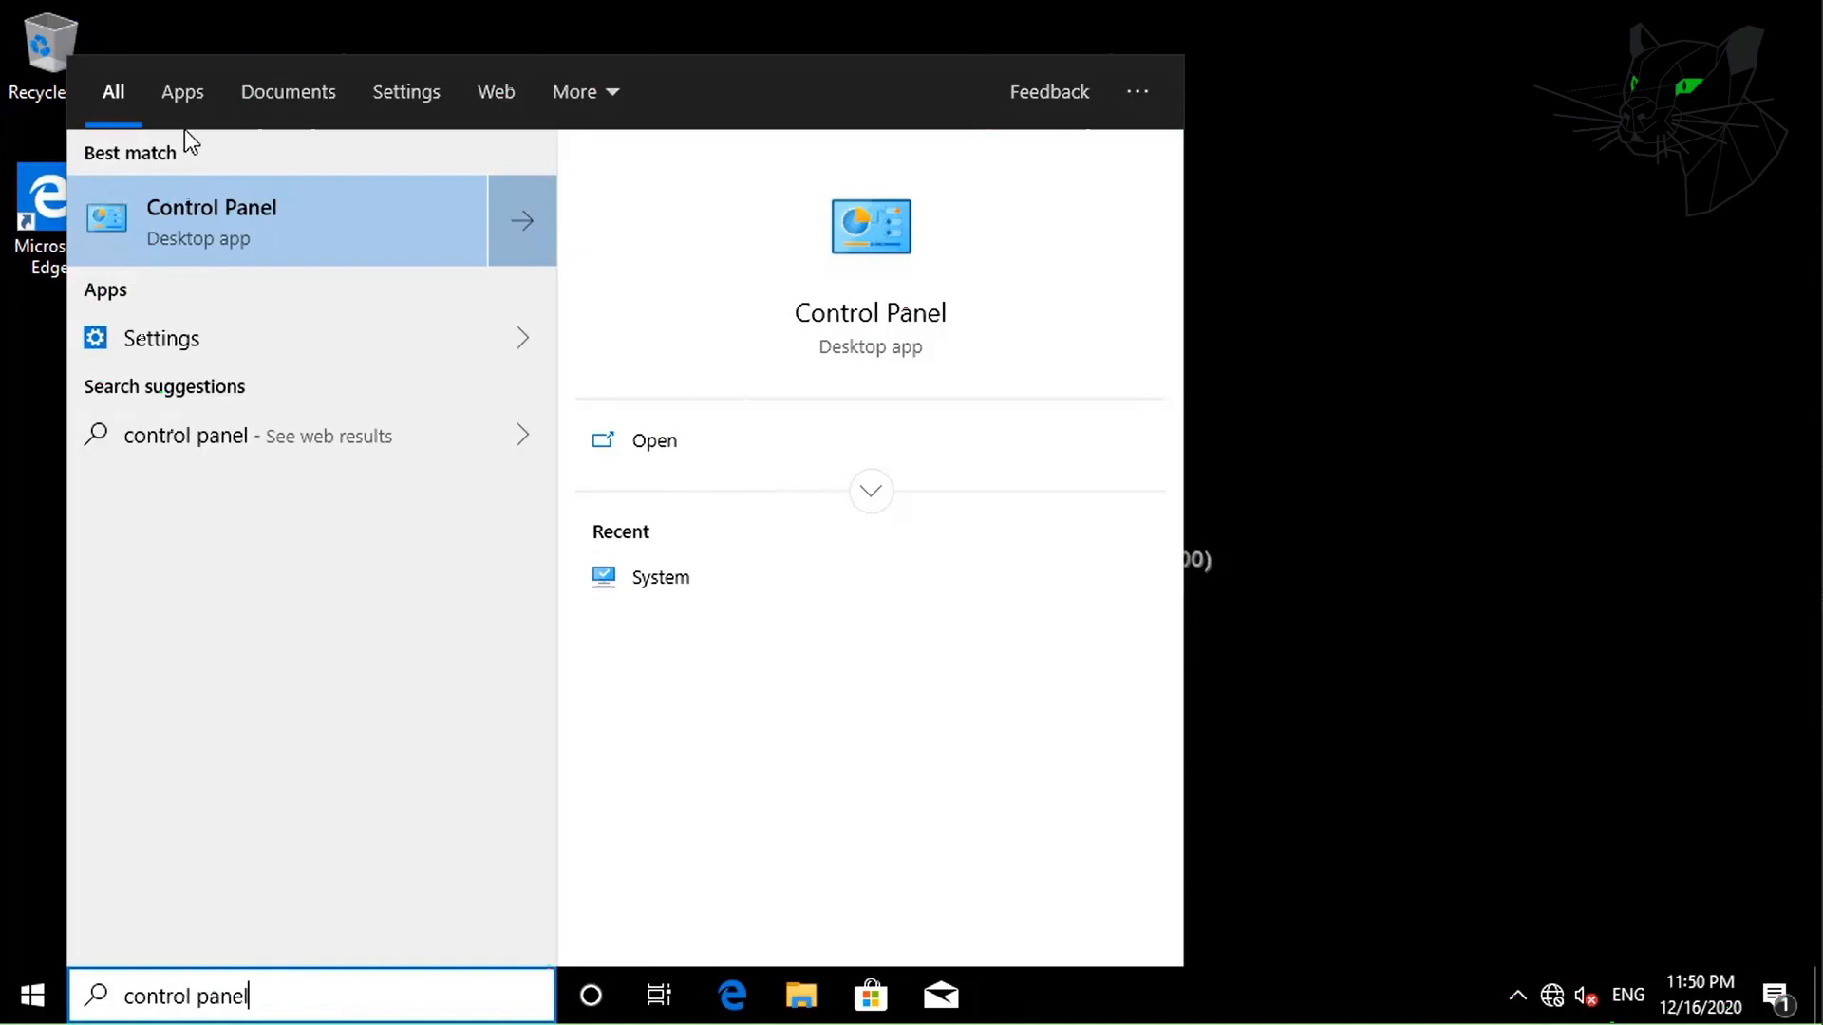
left_click(171, 225)
left_click(1286, 134)
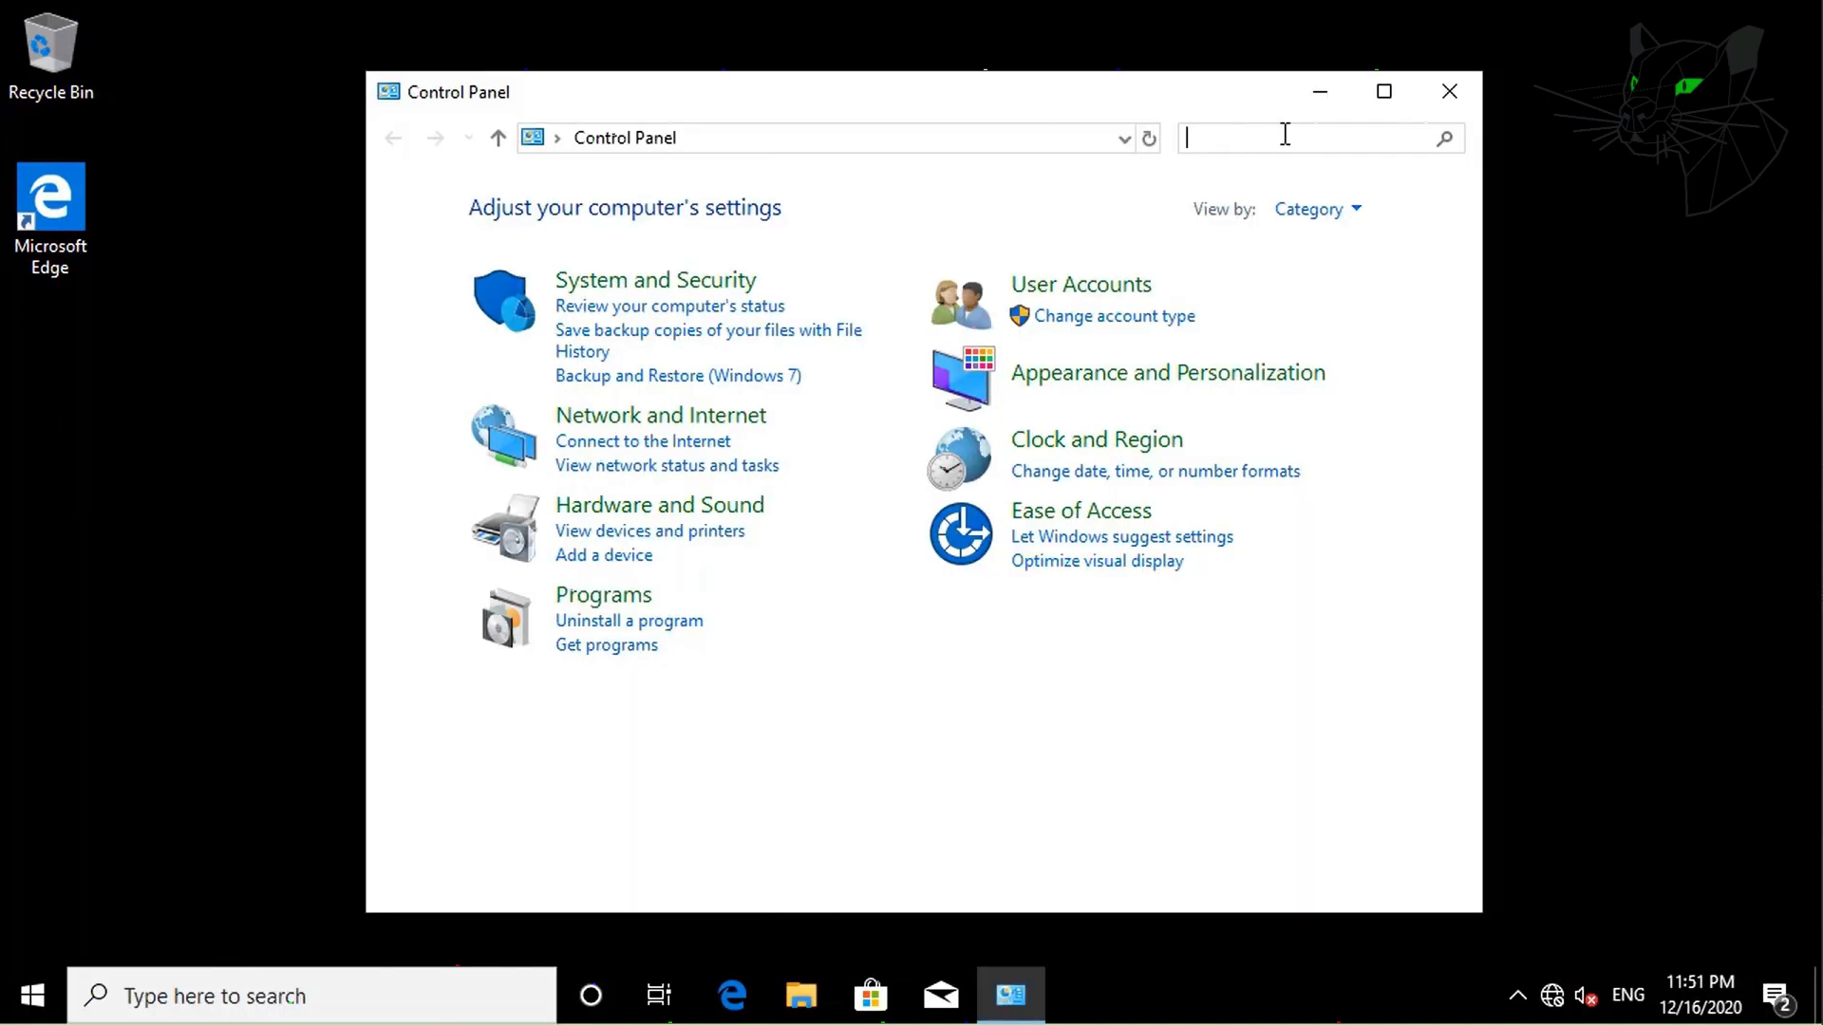
type("screen")
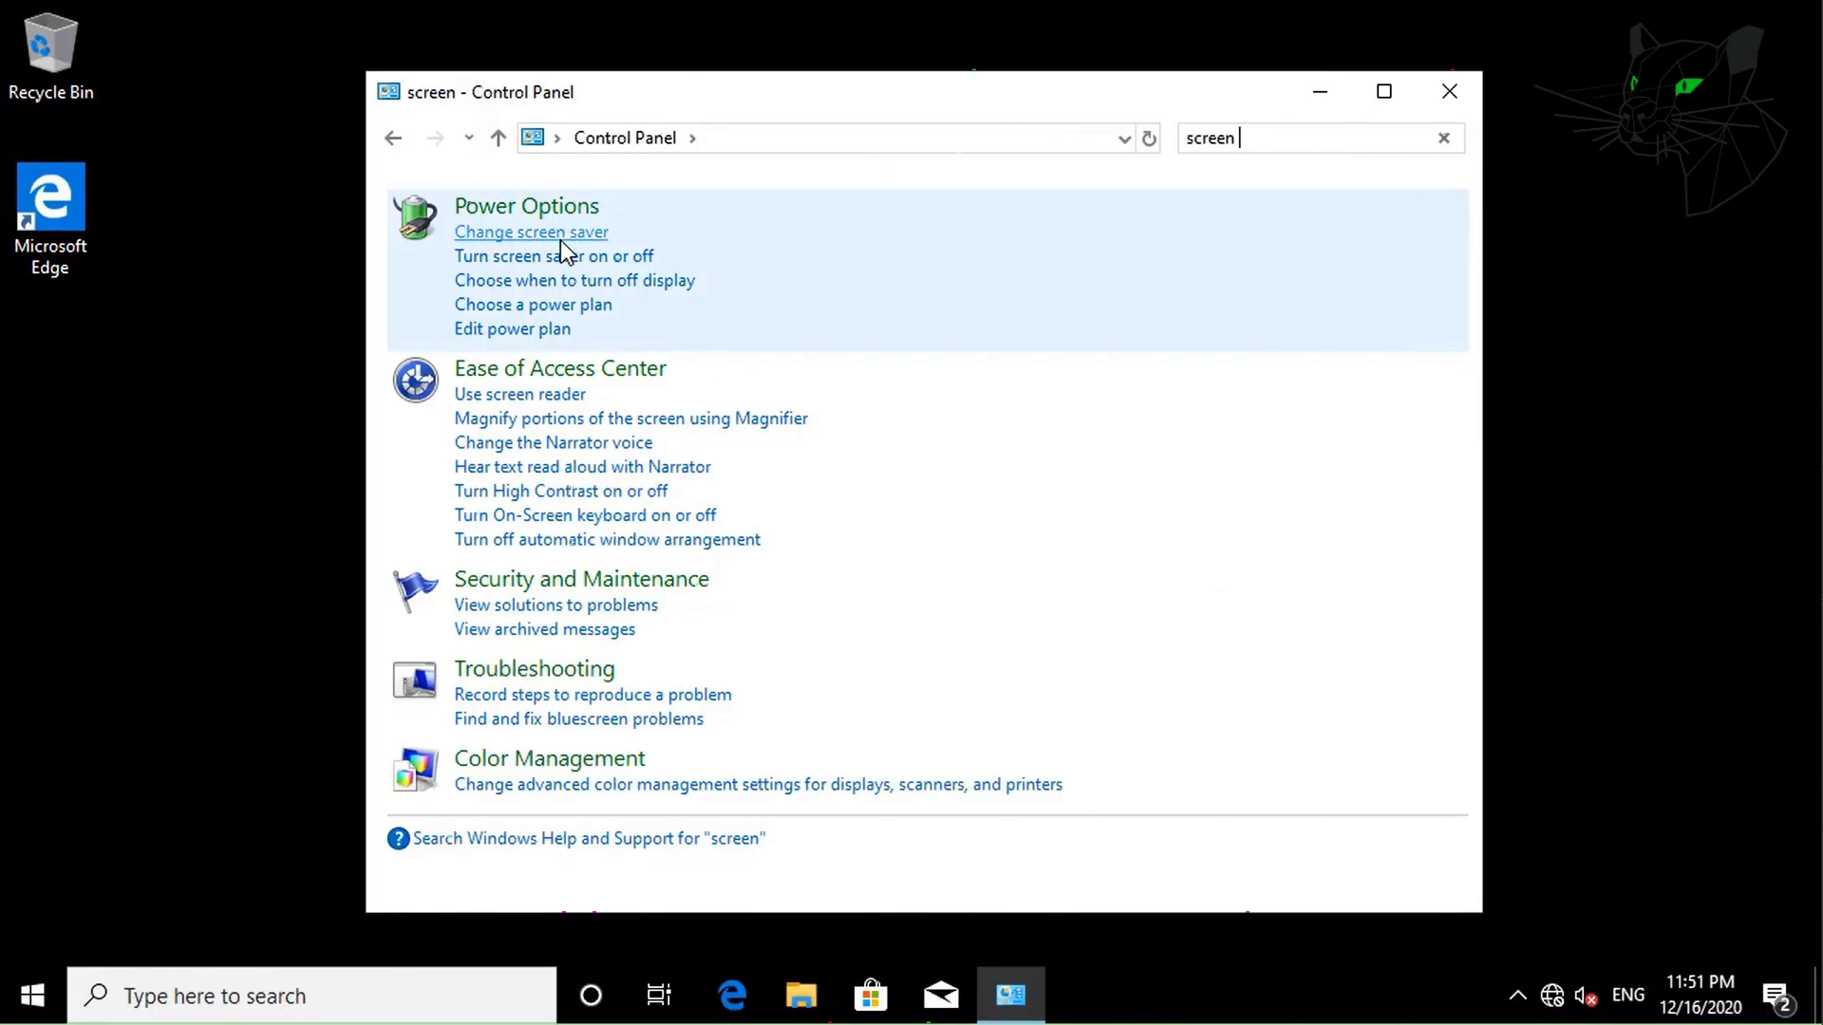
left_click(560, 235)
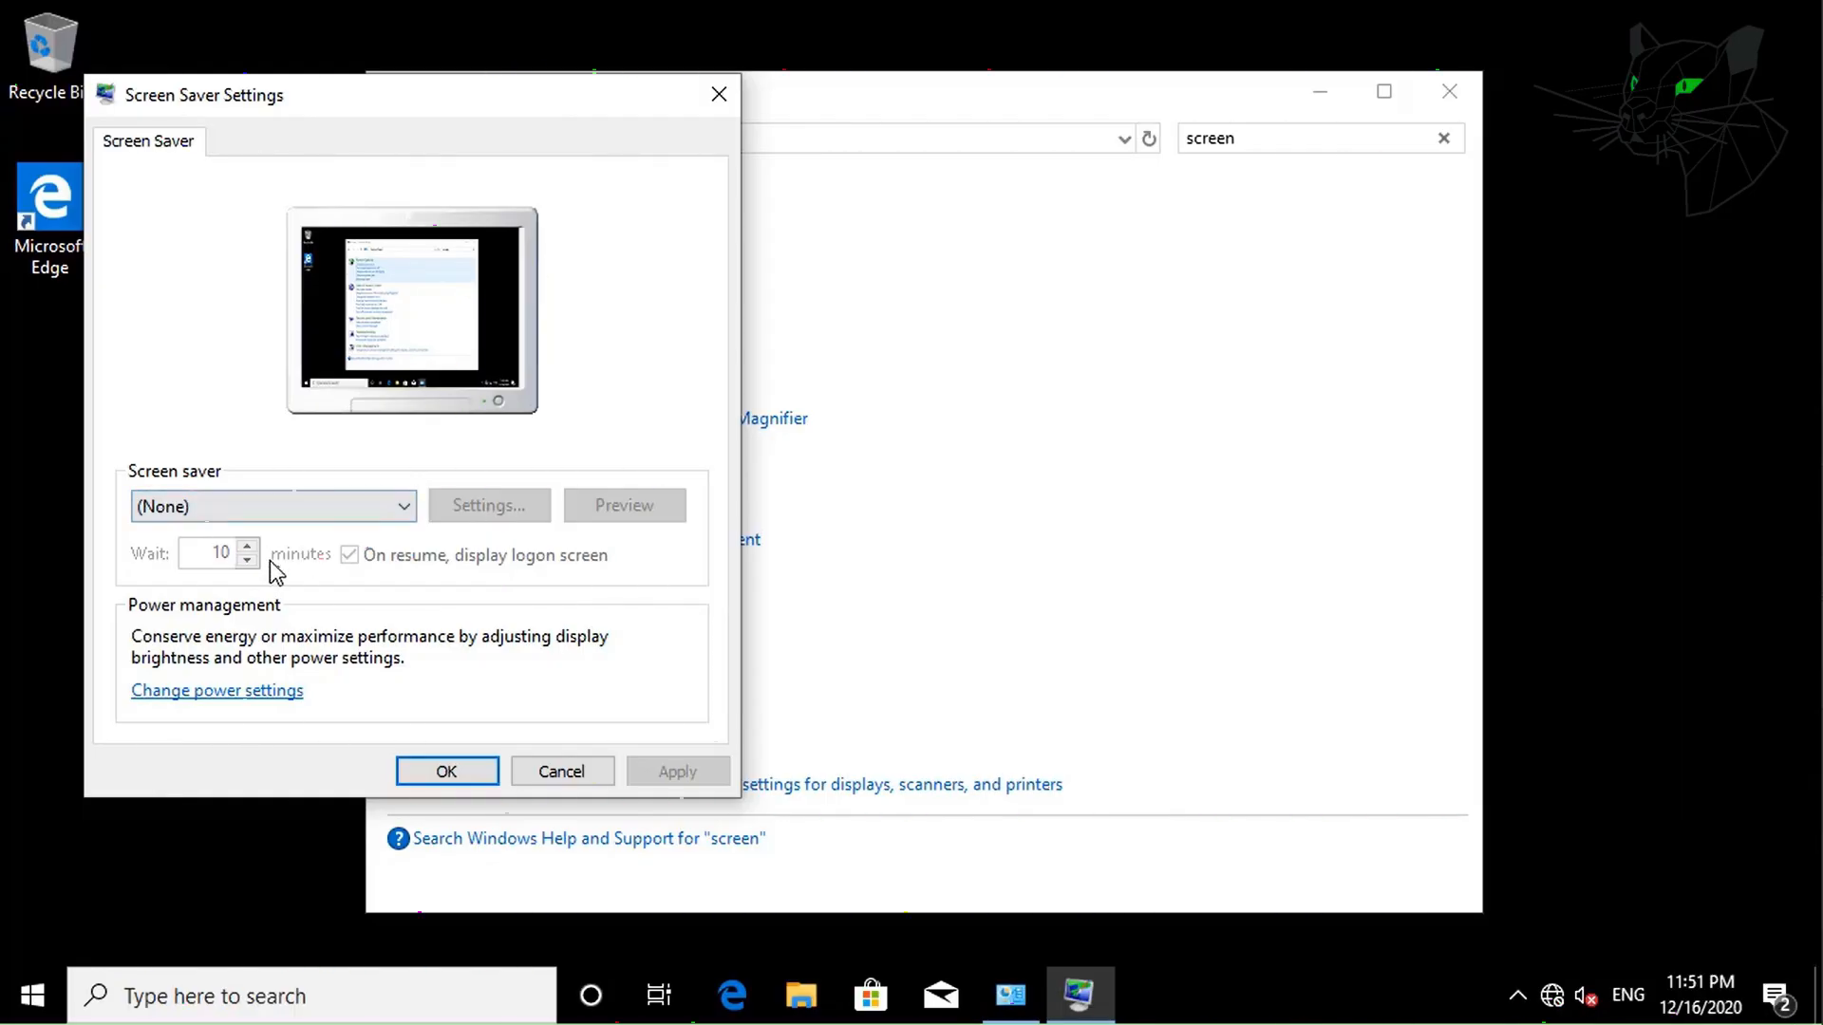
left_click(560, 773)
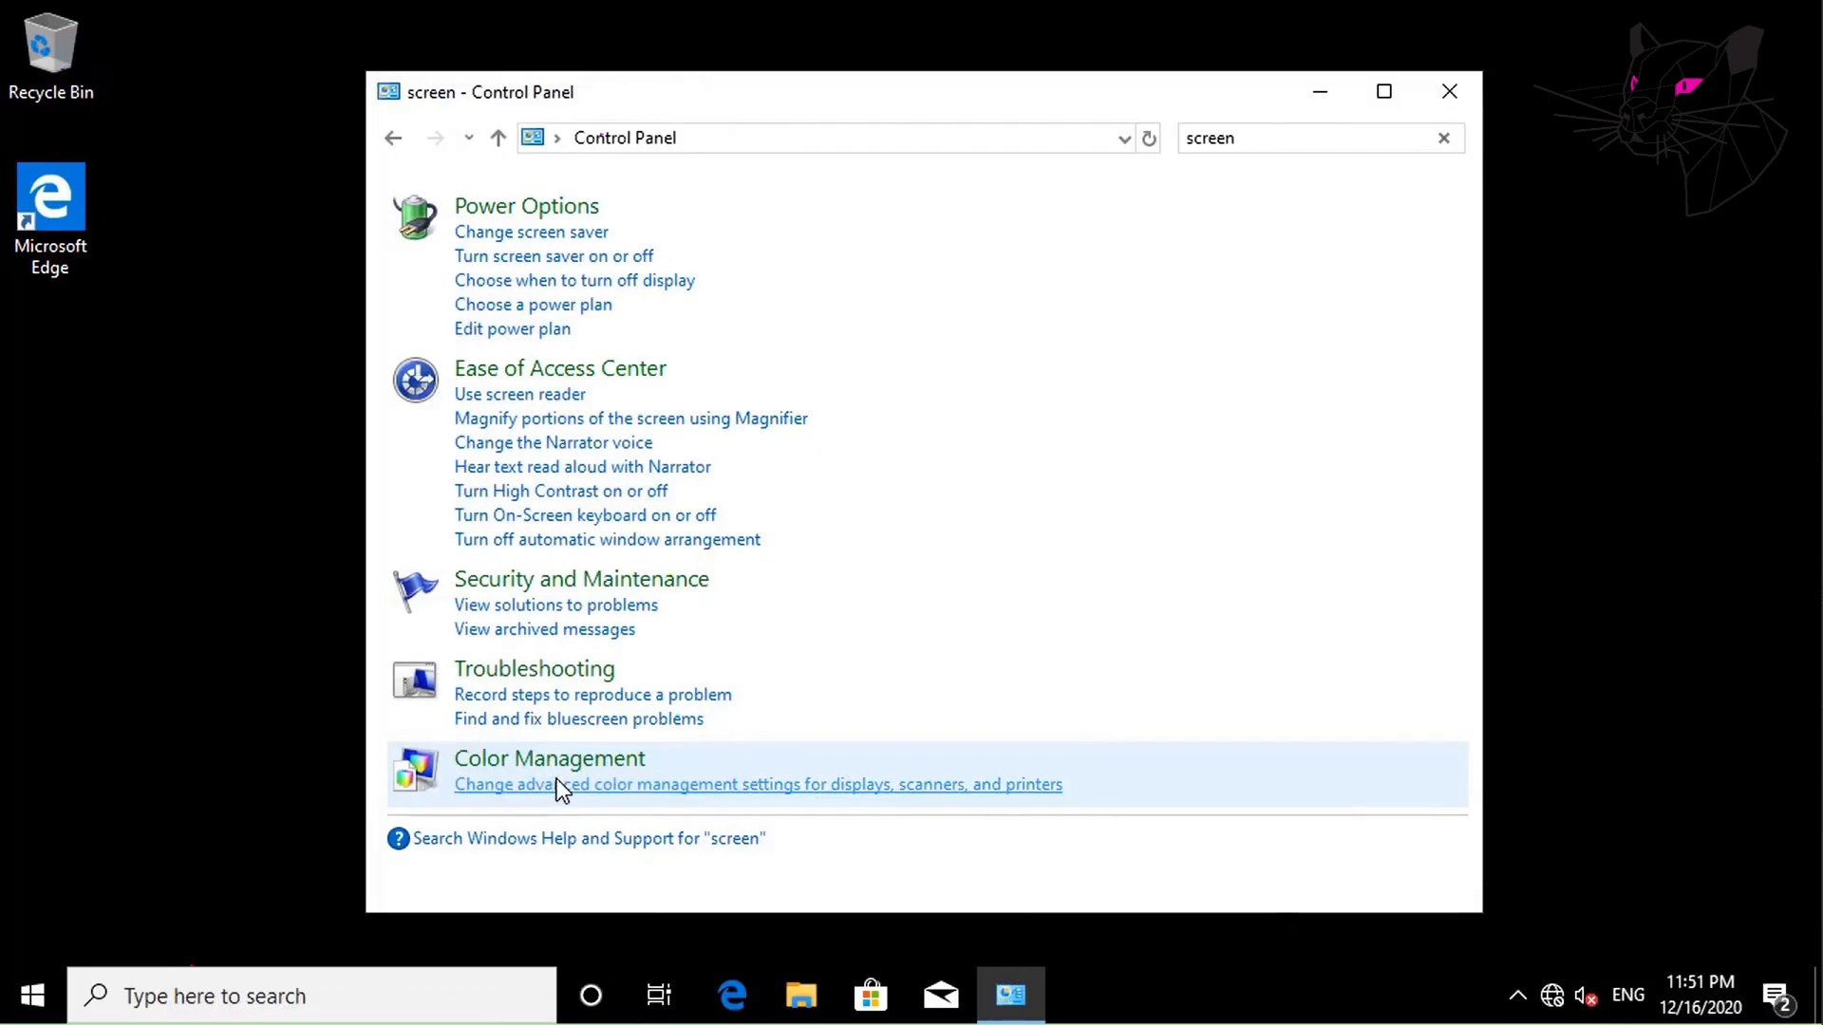
Try running regedit from the Run box and dismiss the registry-editing-blocked error.
right_click(34, 995)
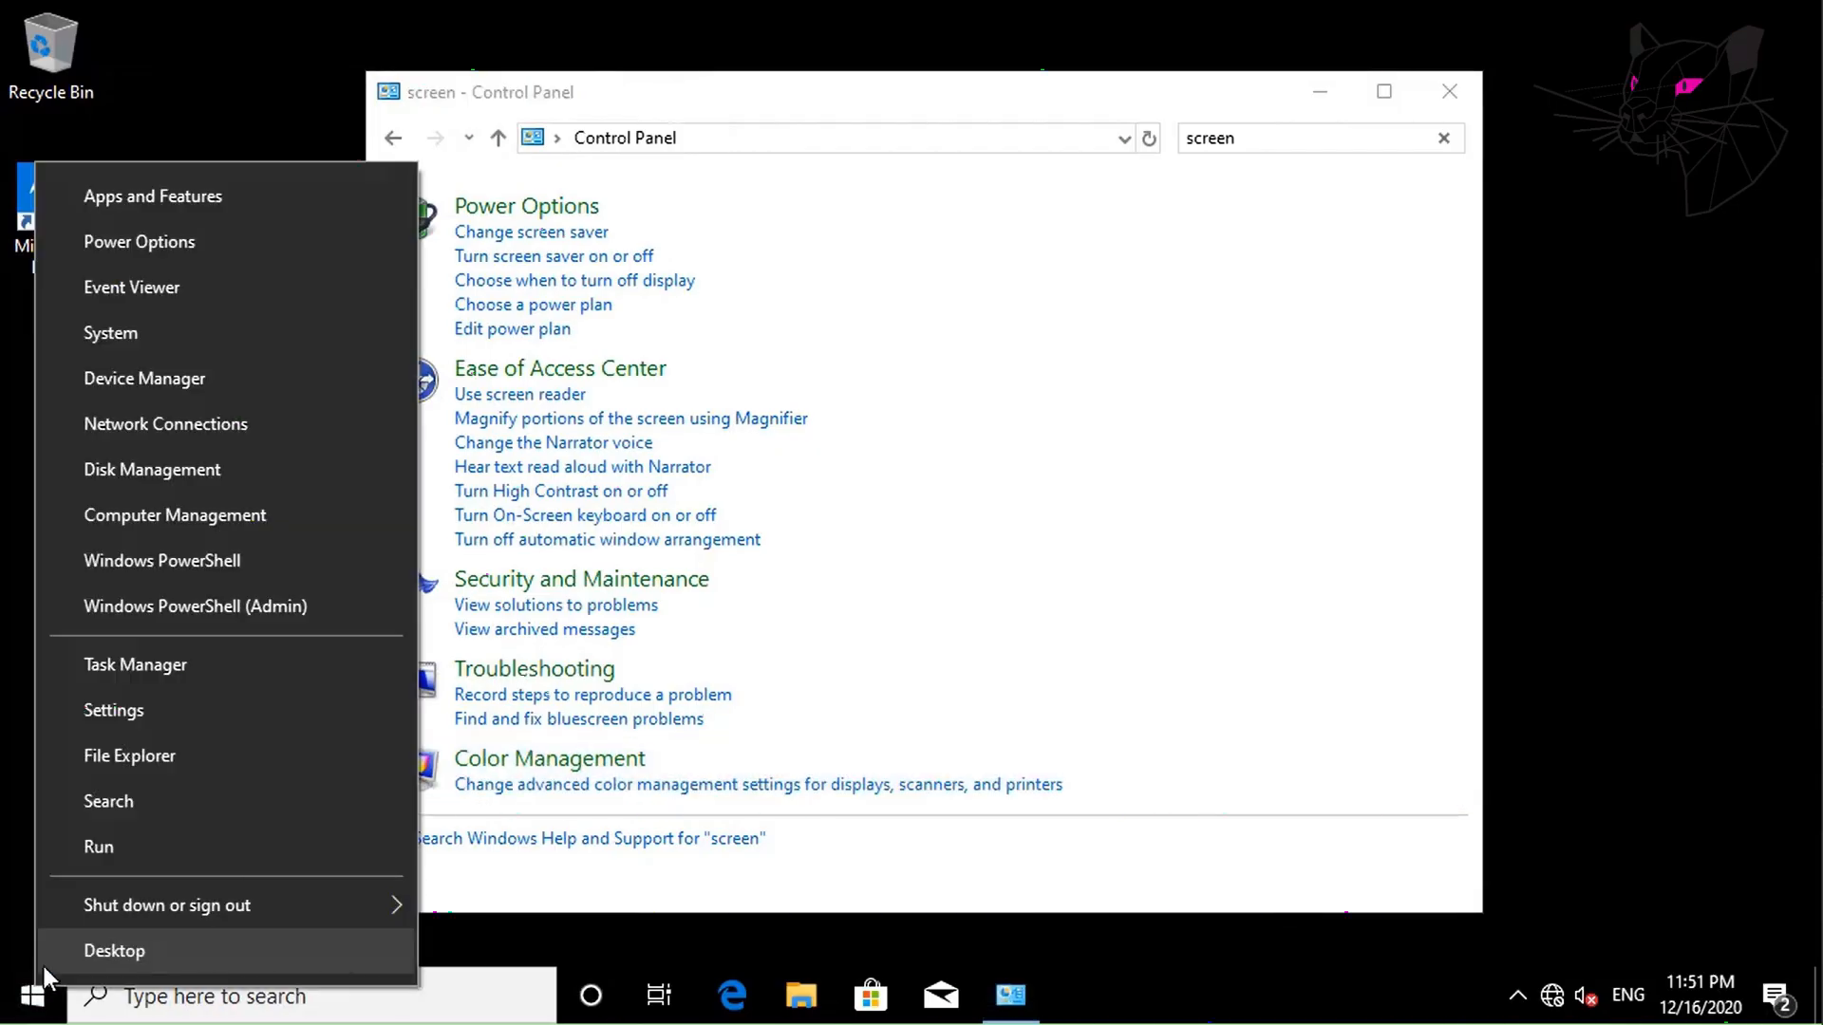
left_click(118, 845)
type("regedit")
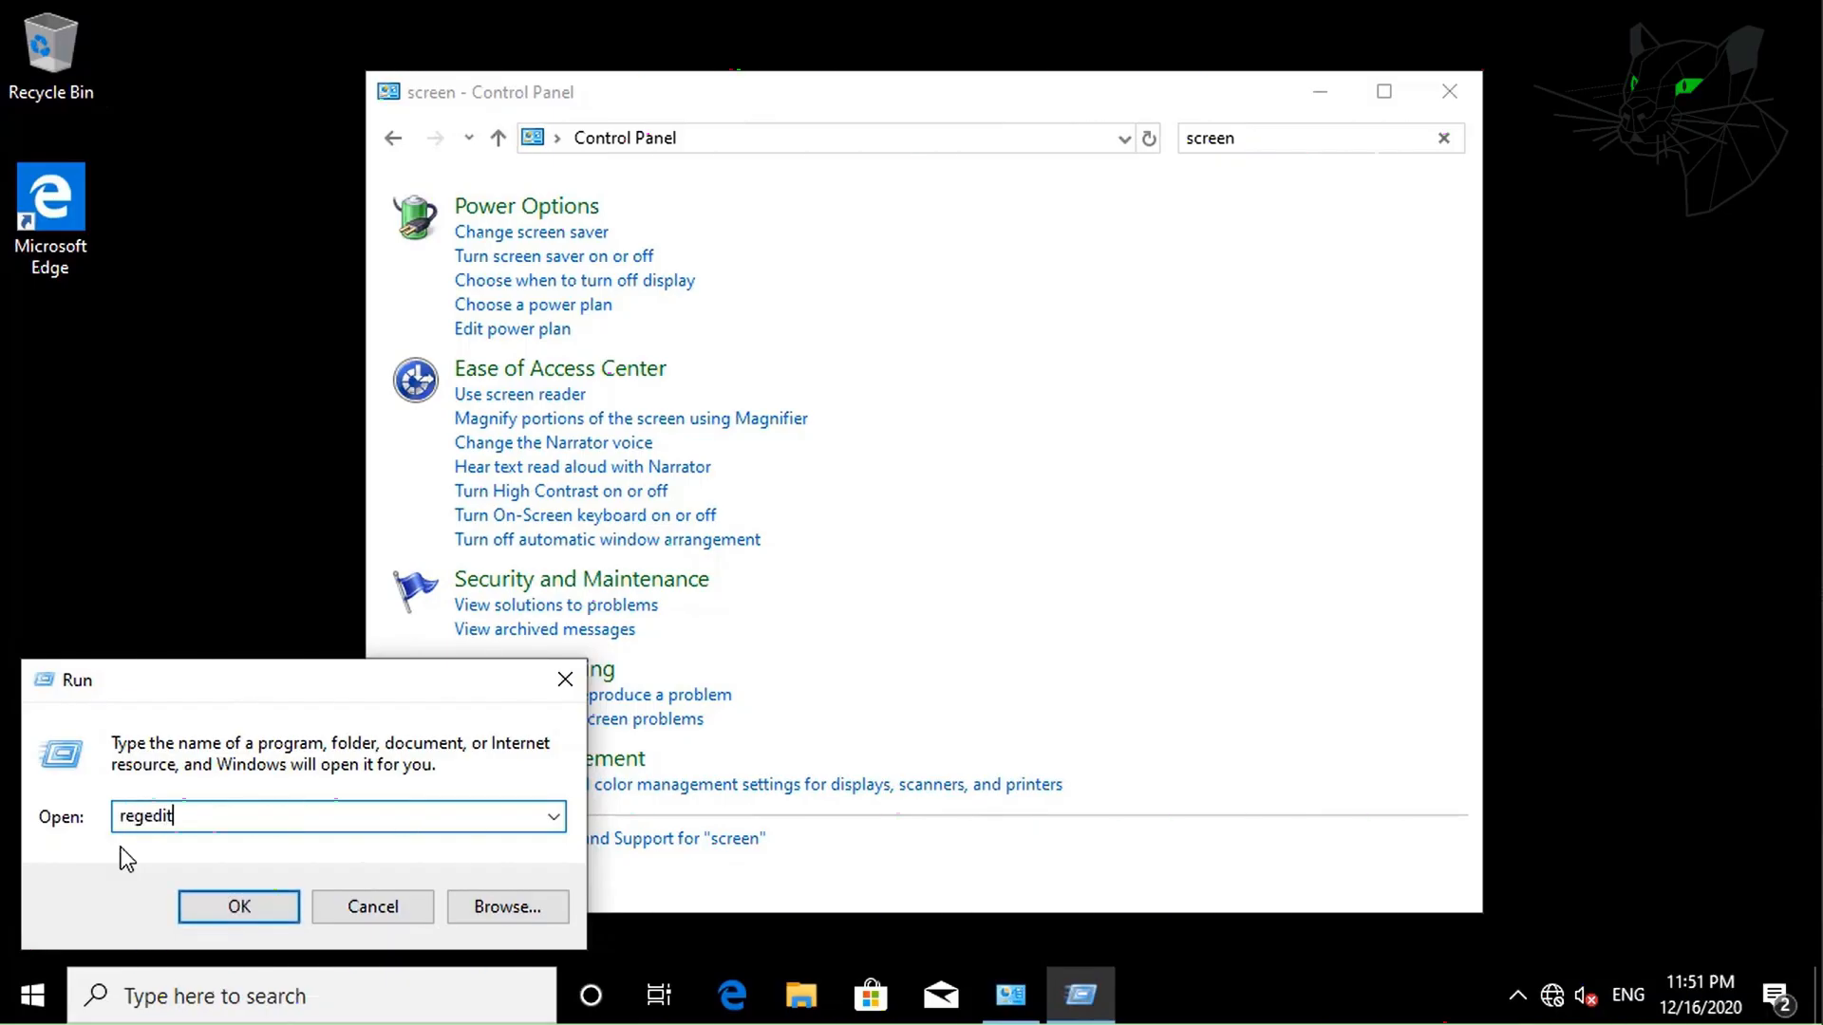
key("Return")
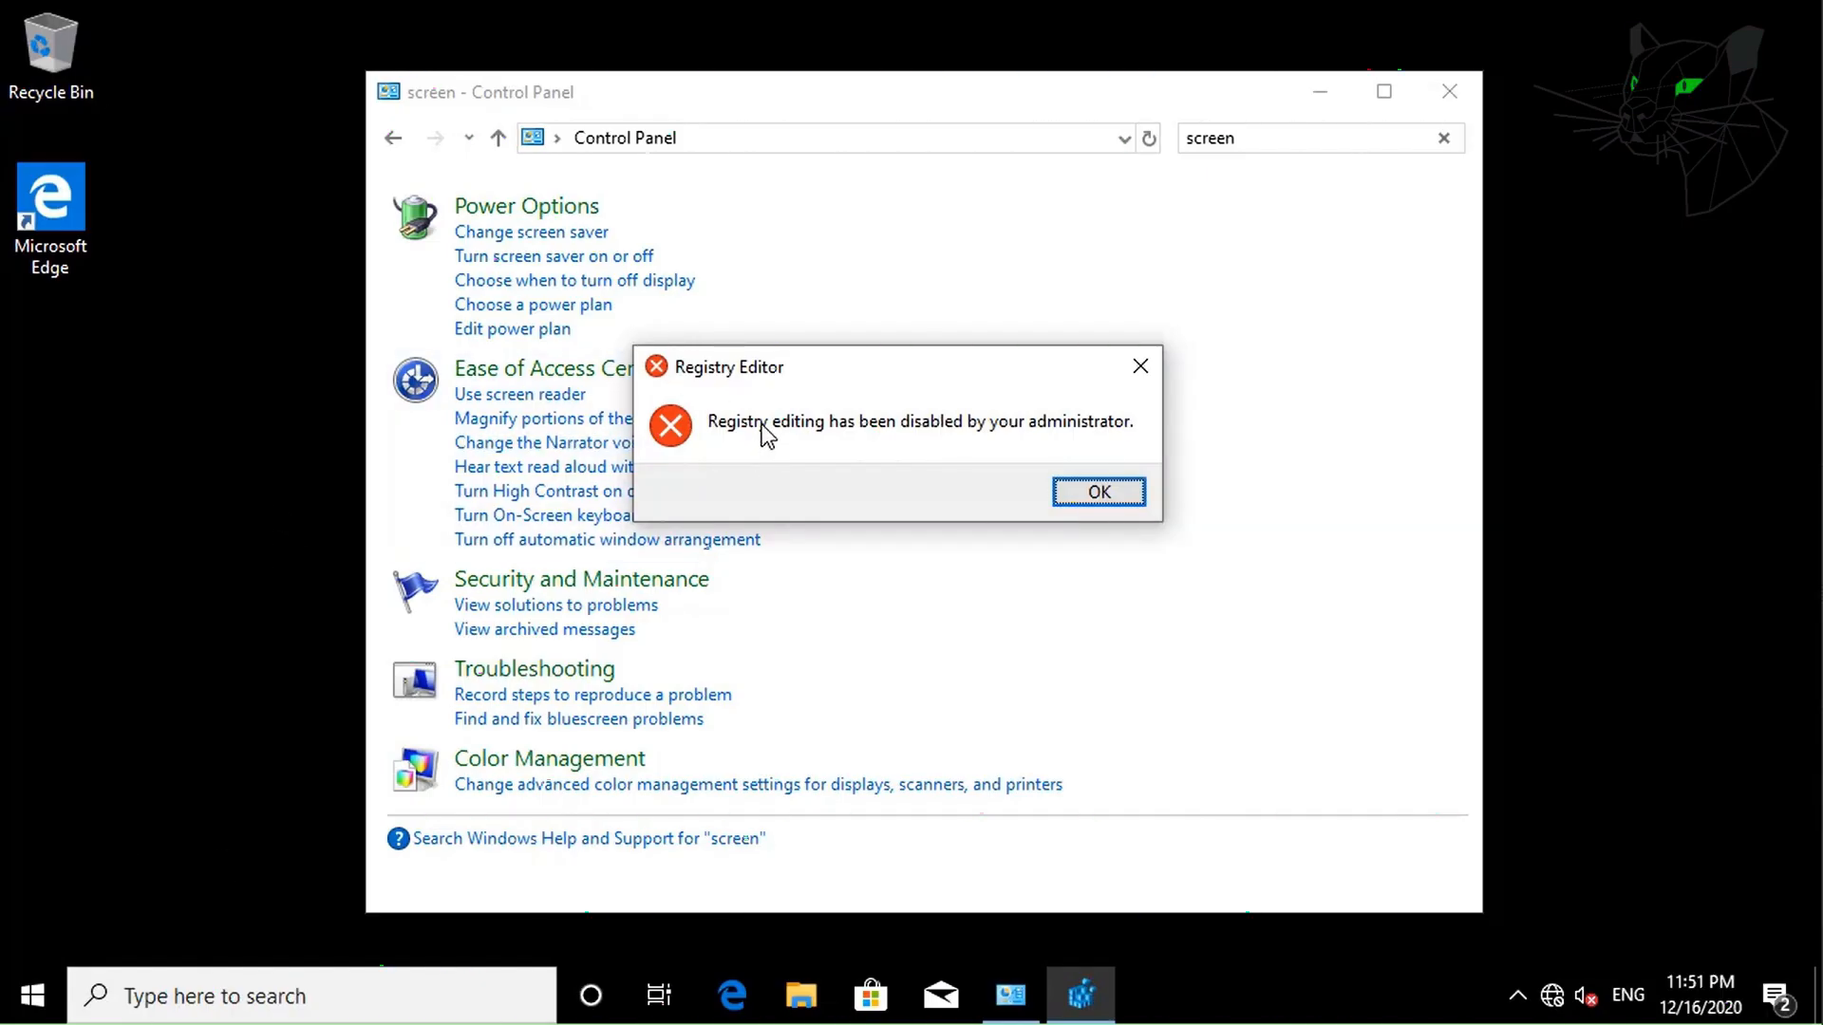
left_click(1097, 492)
Close Control Panel and sign out of the client session.
left_click(1445, 91)
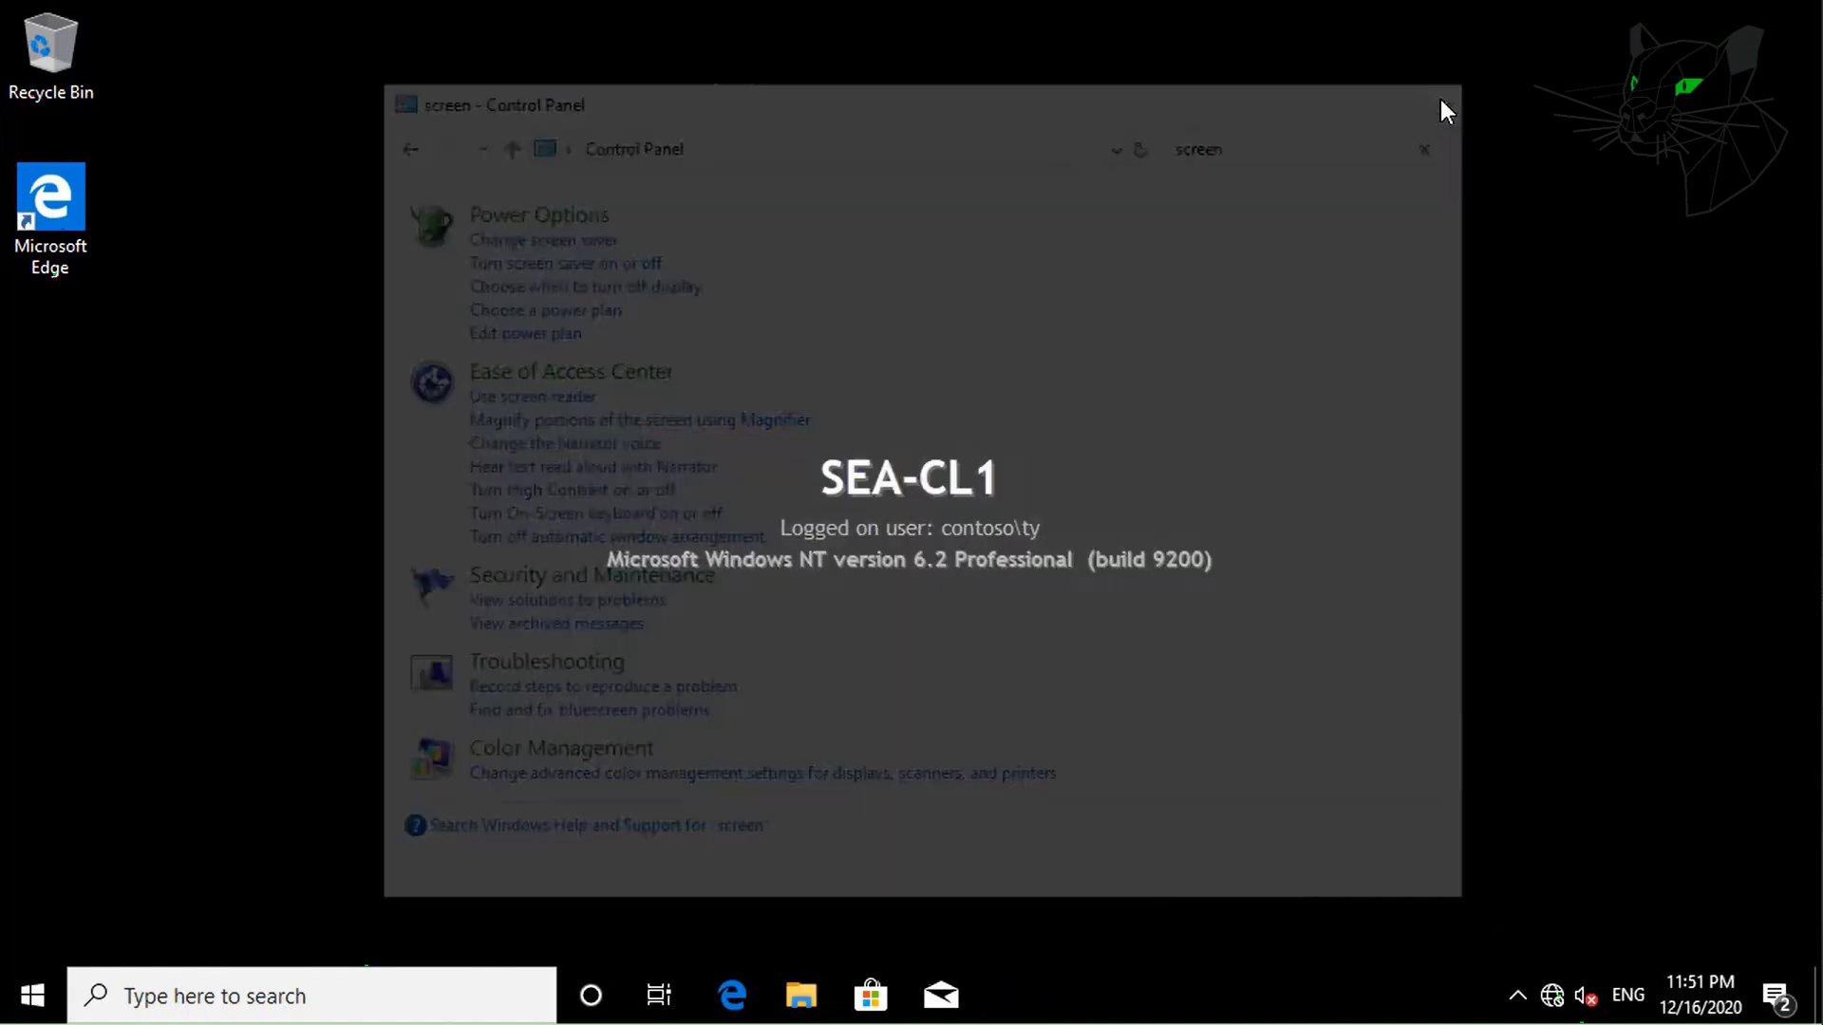
left_click(31, 995)
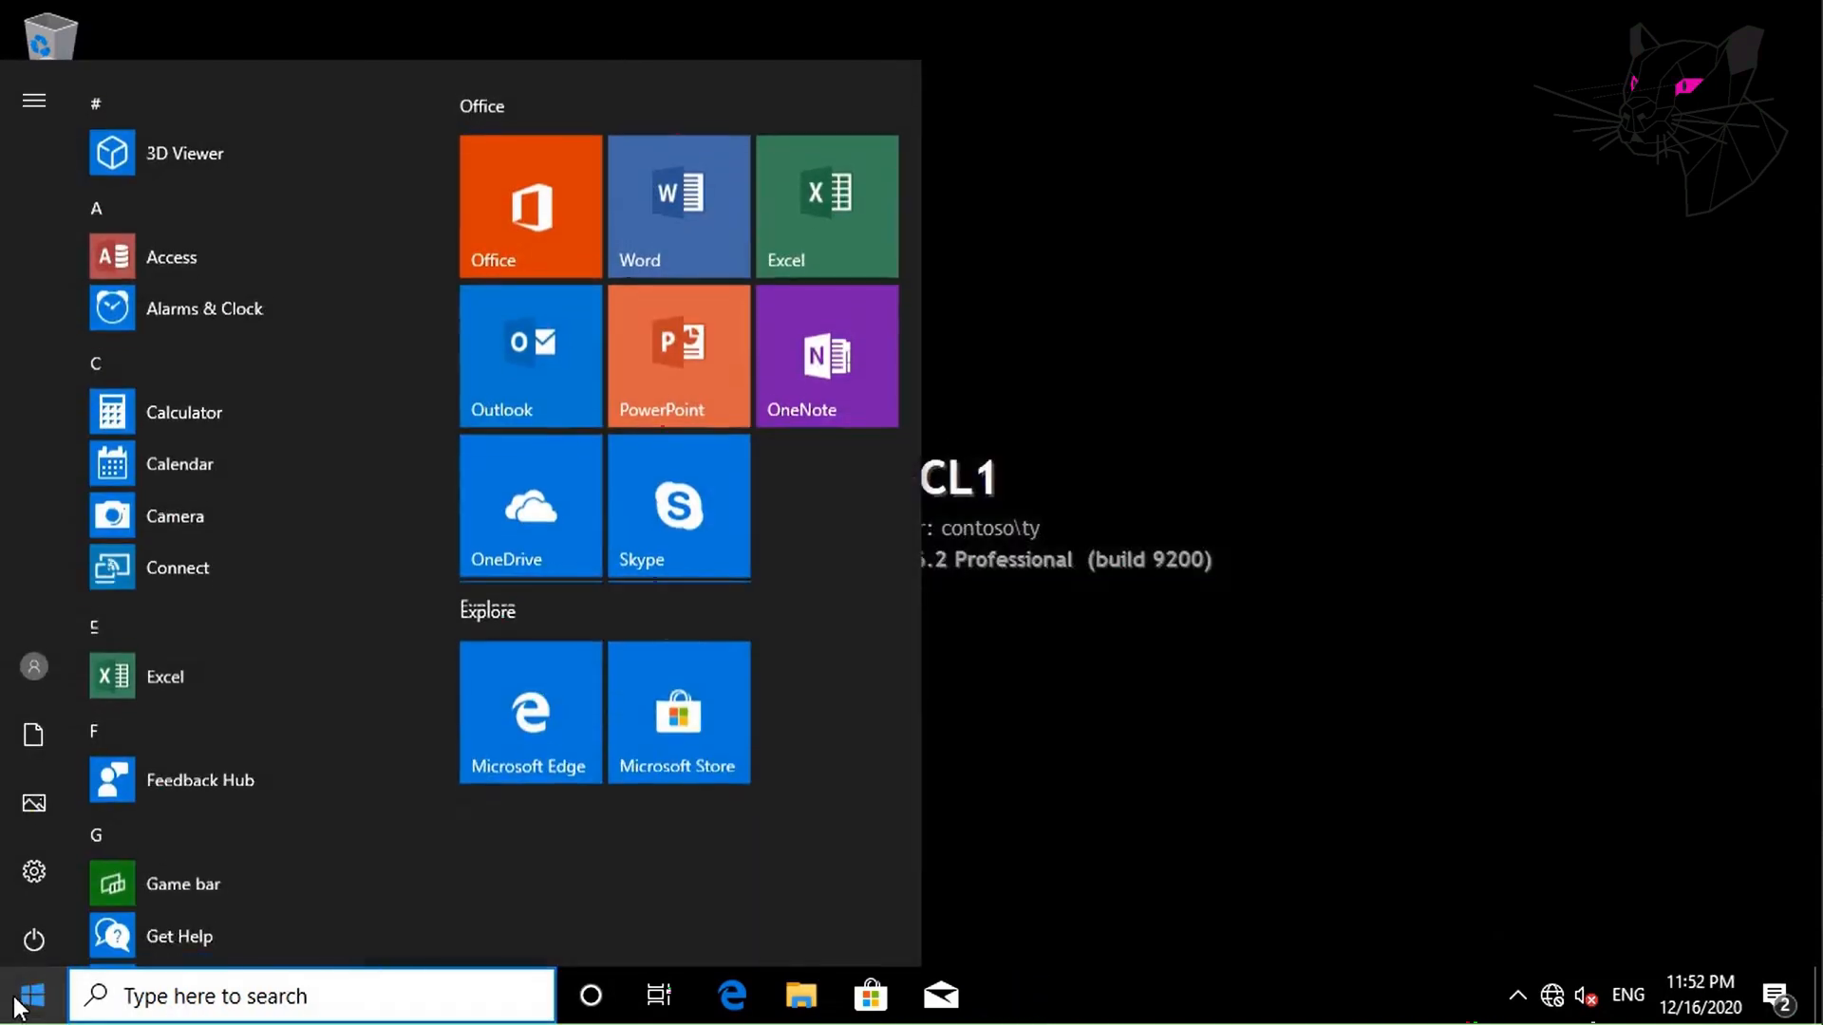
left_click(32, 665)
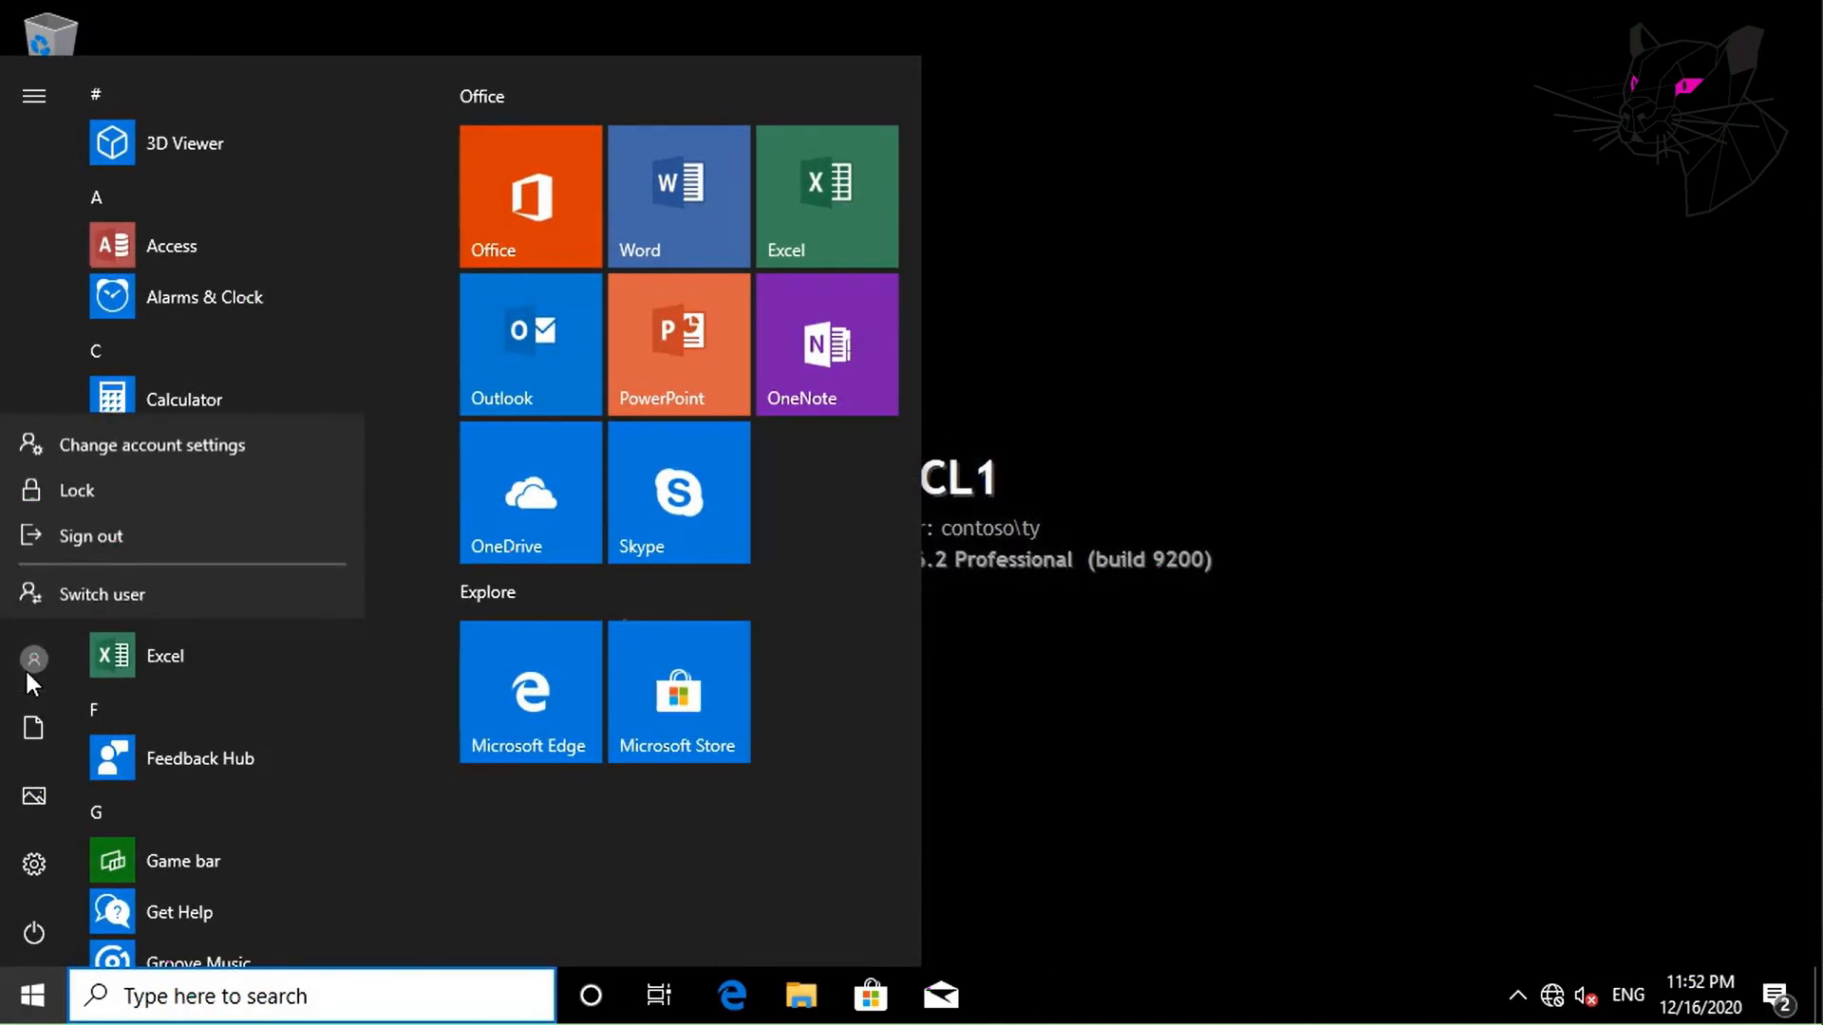
left_click(64, 532)
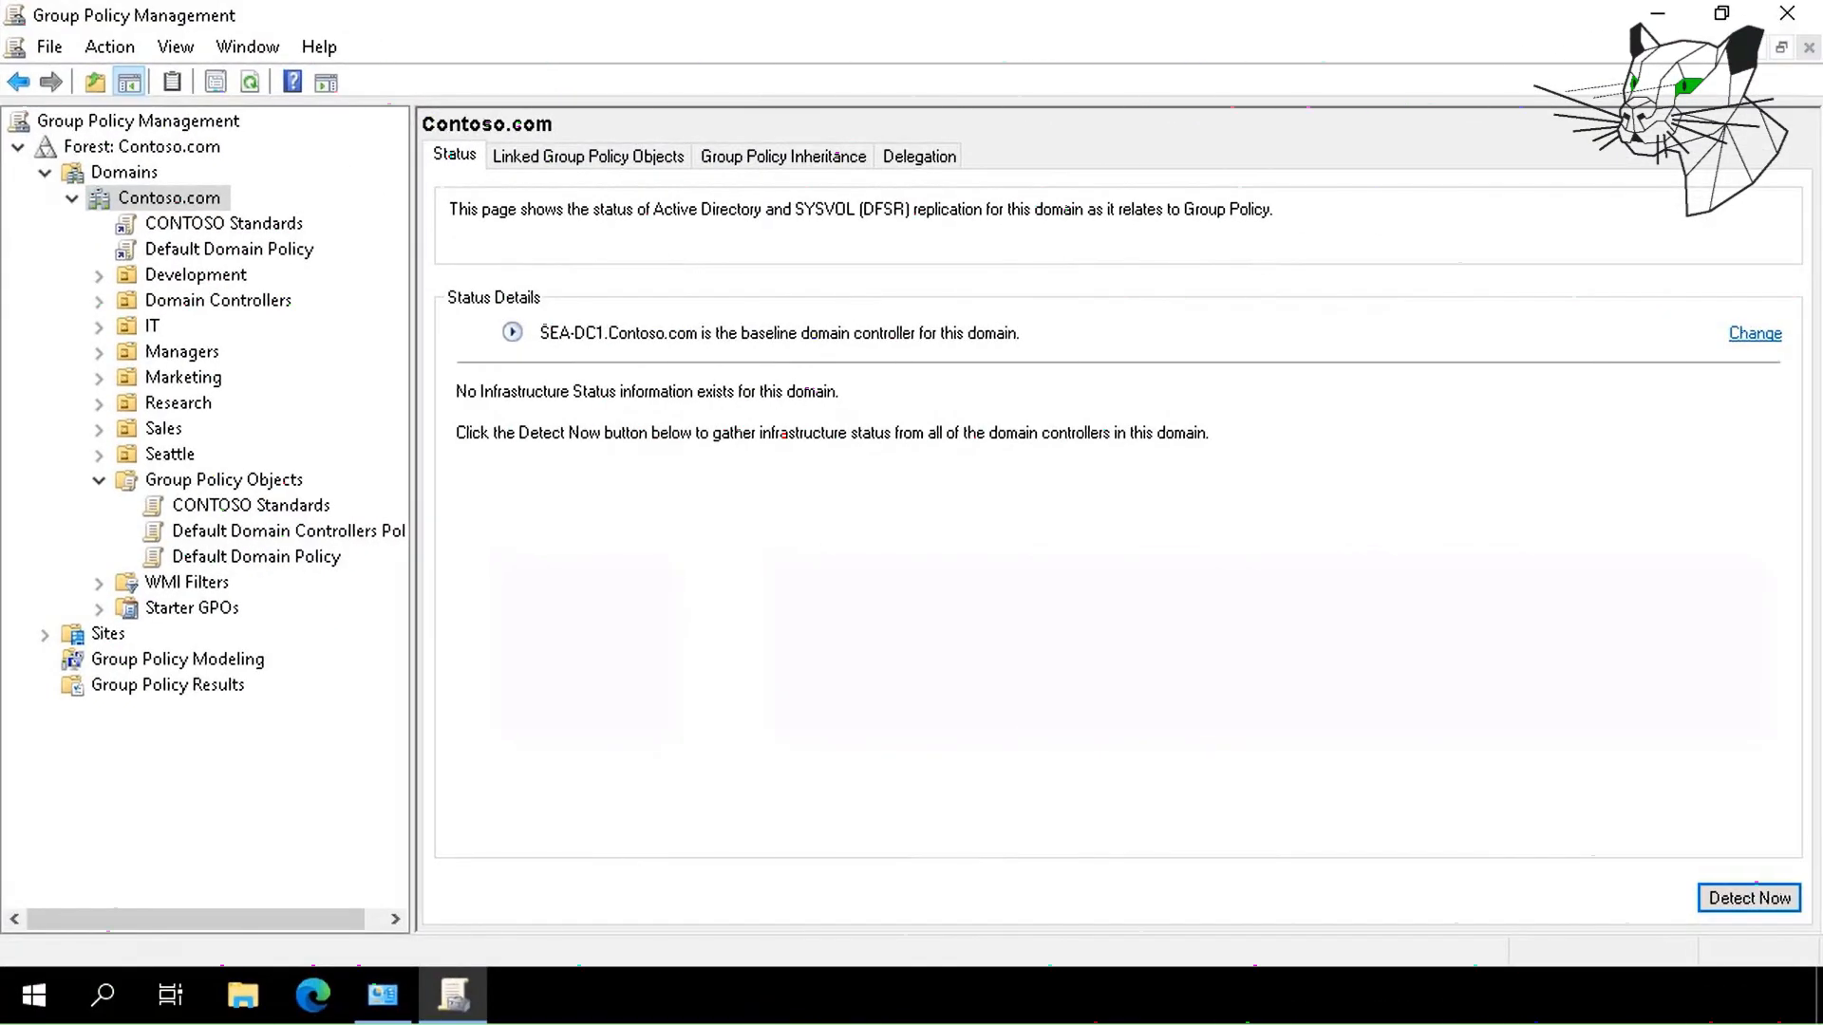
Start a new GPO linked to the Seattle OU and name it 'Seattle Application Override'.
left_click(169, 456)
right_click(171, 458)
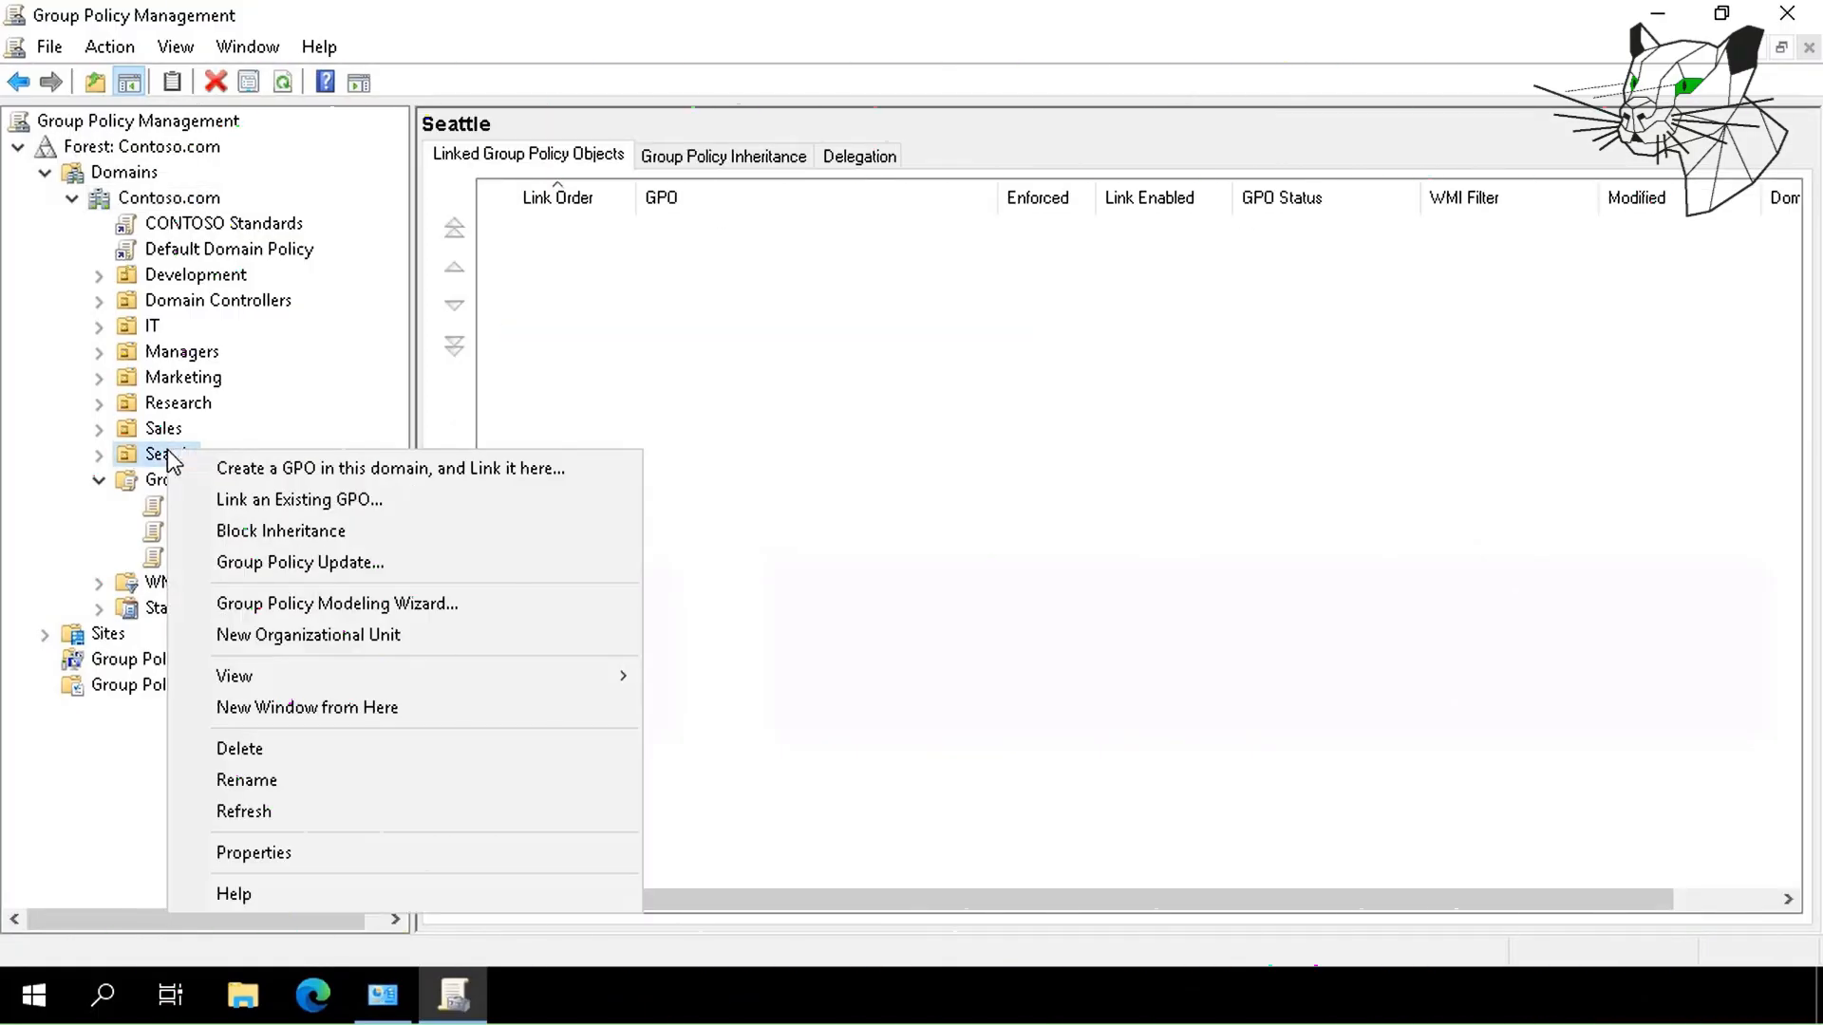
left_click(214, 466)
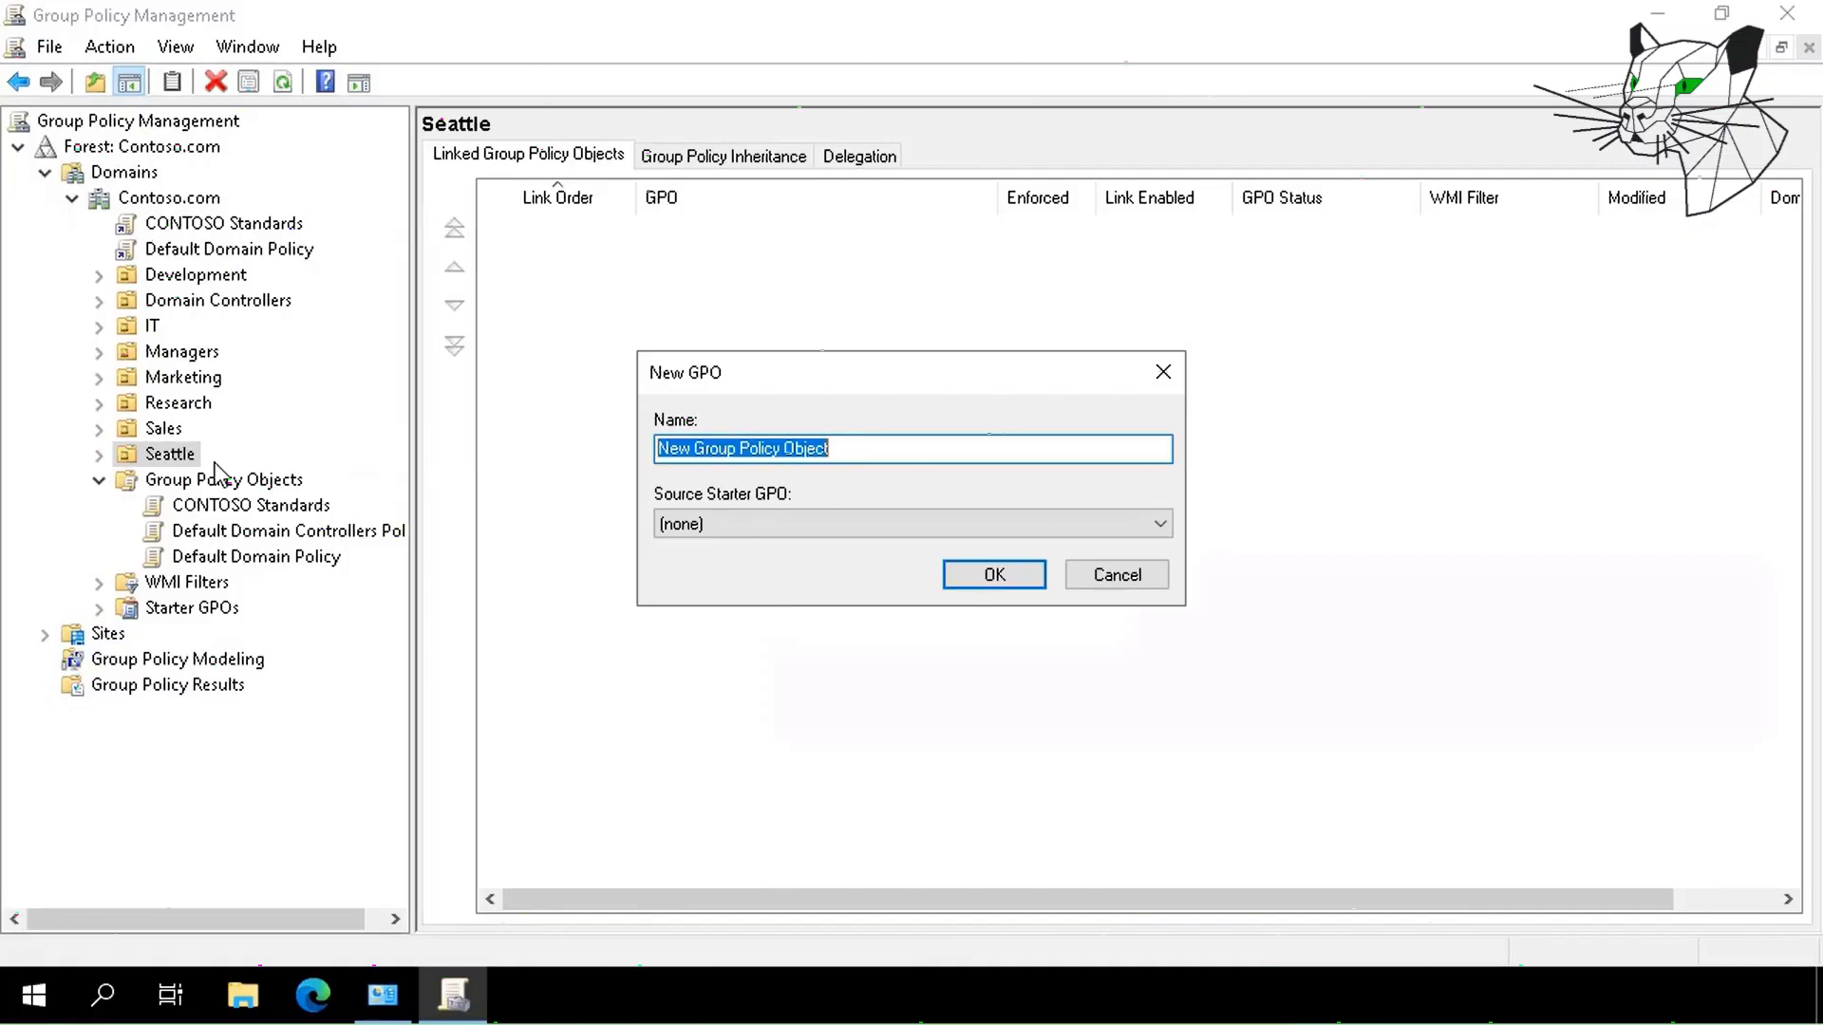
type("Seattle Application Override")
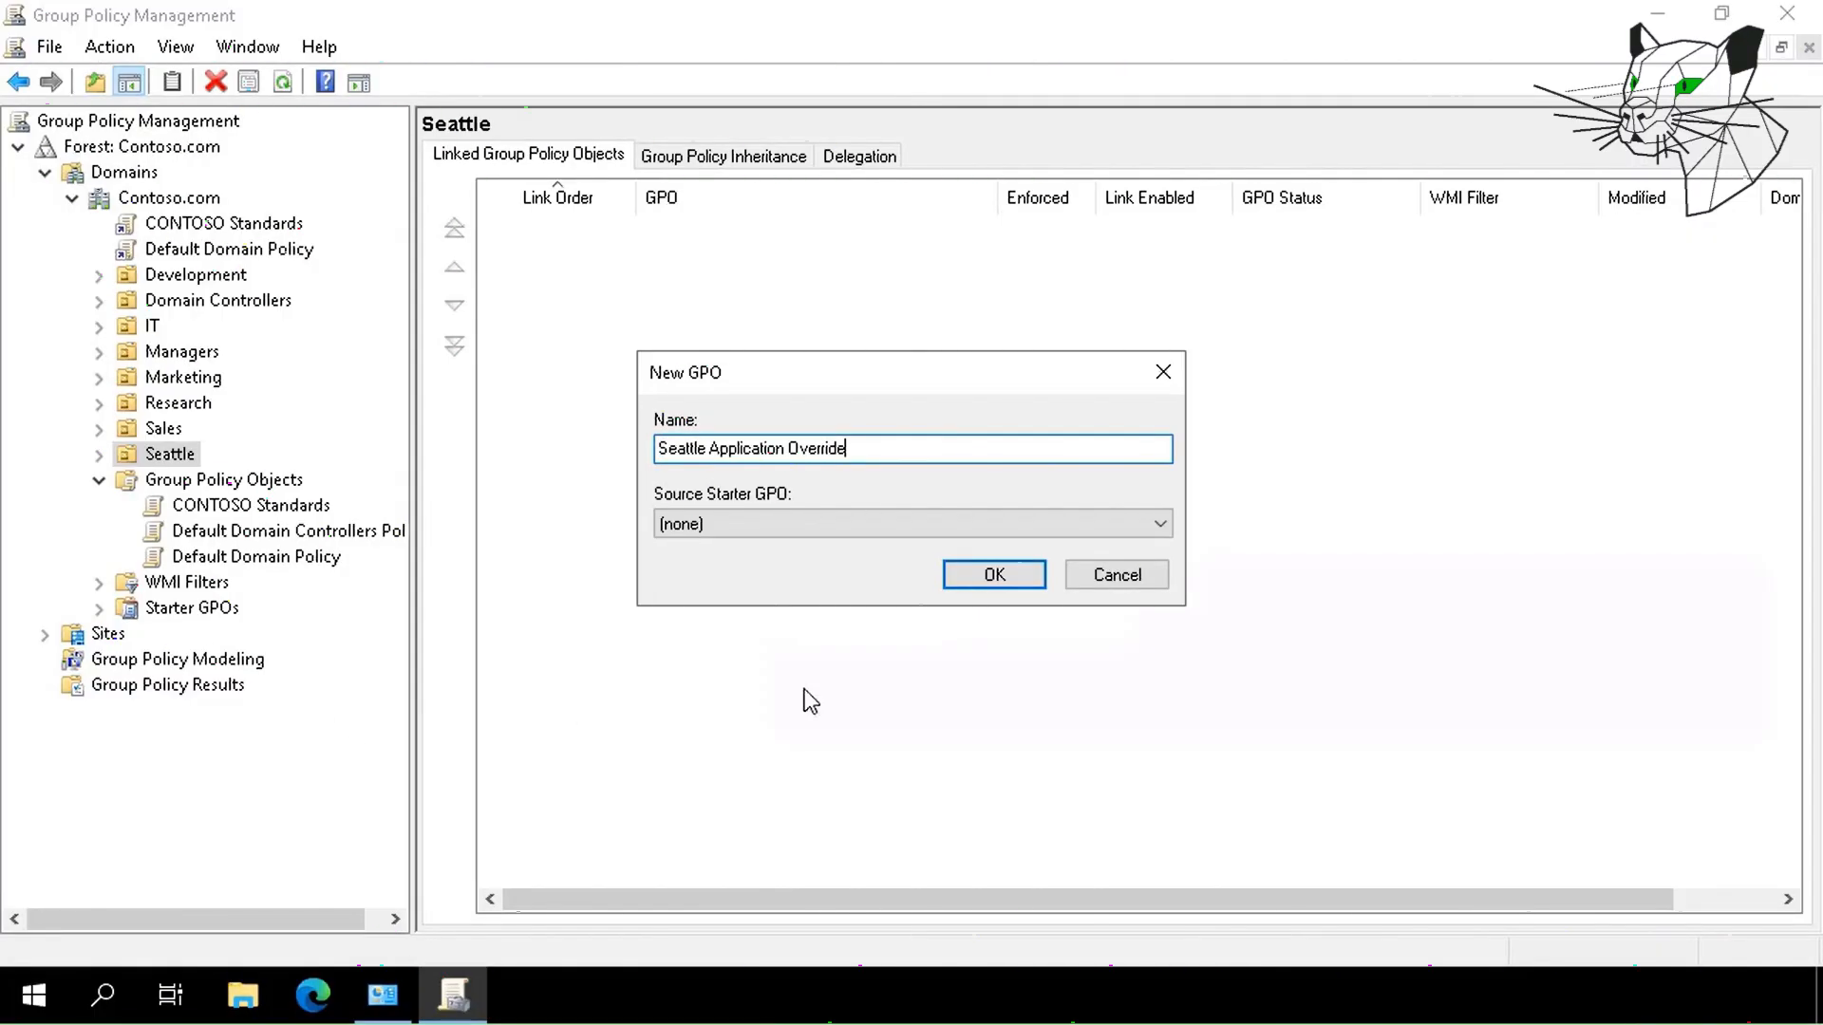
Create the GPO, open its Seattle link for editing, and browse to Control Panel > Personalization.
left_click(1000, 574)
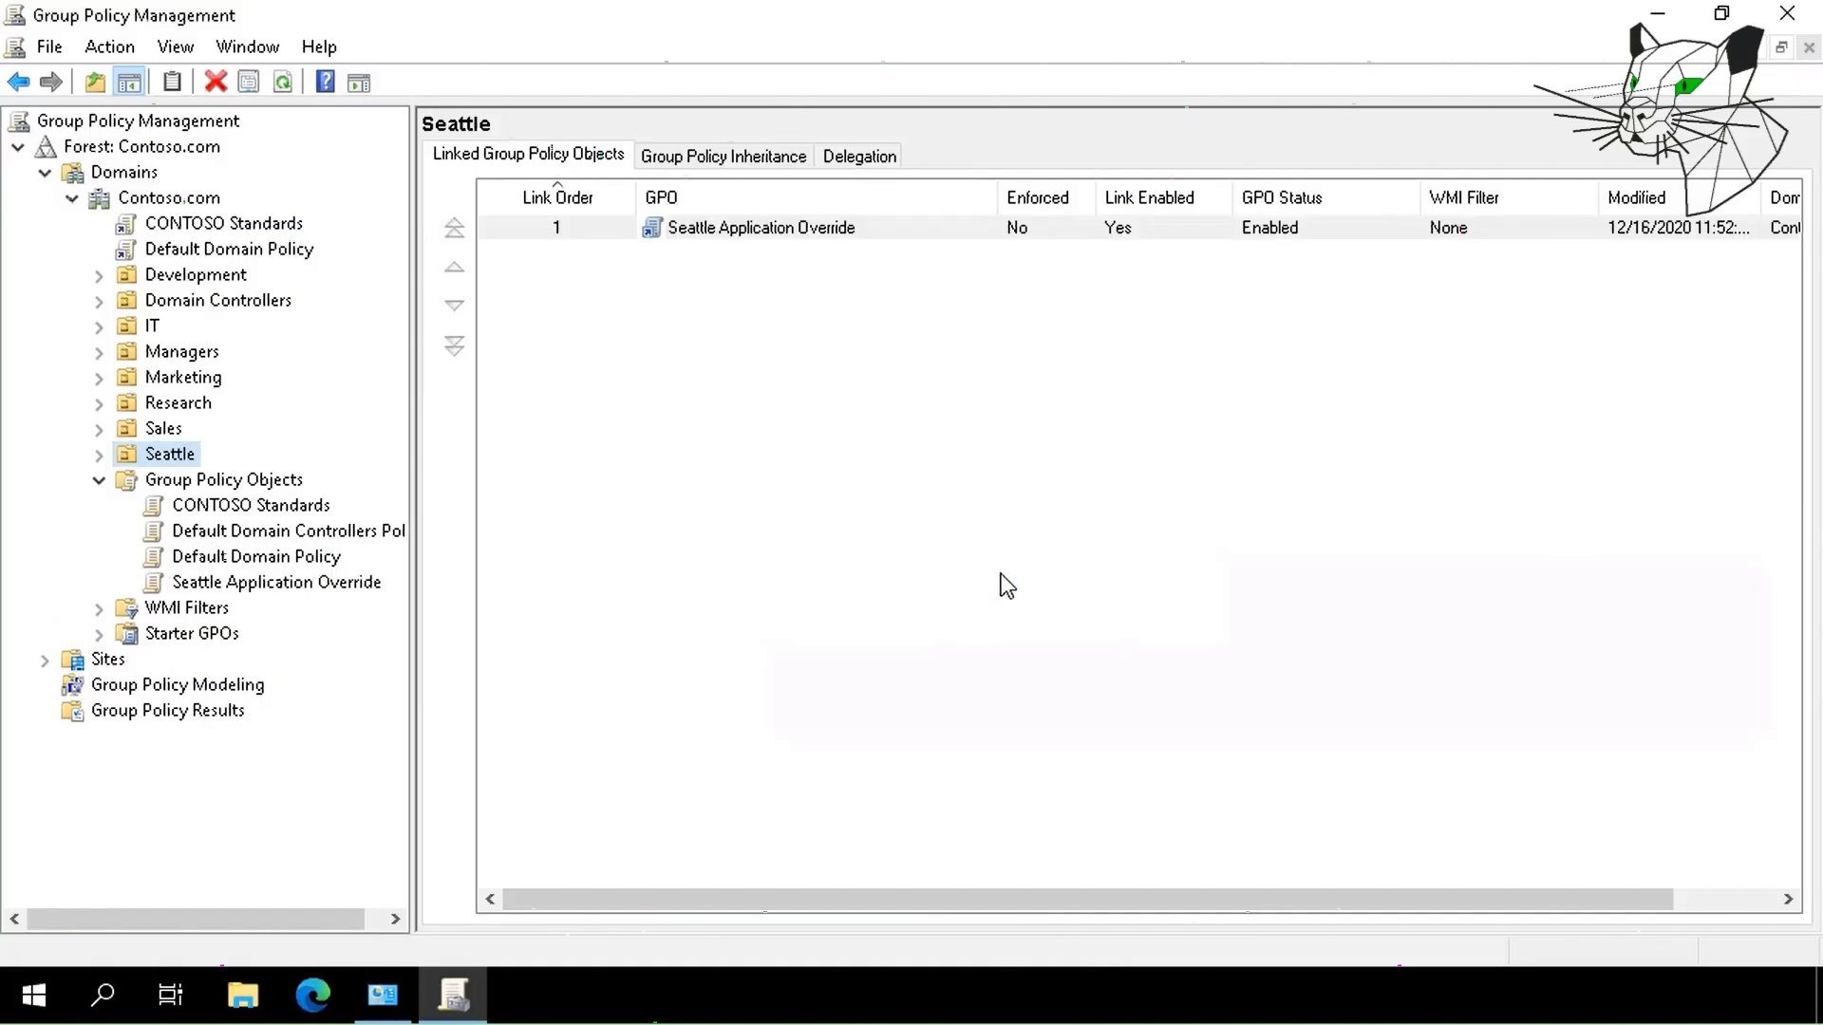
left_click(99, 455)
left_click(344, 481)
right_click(345, 483)
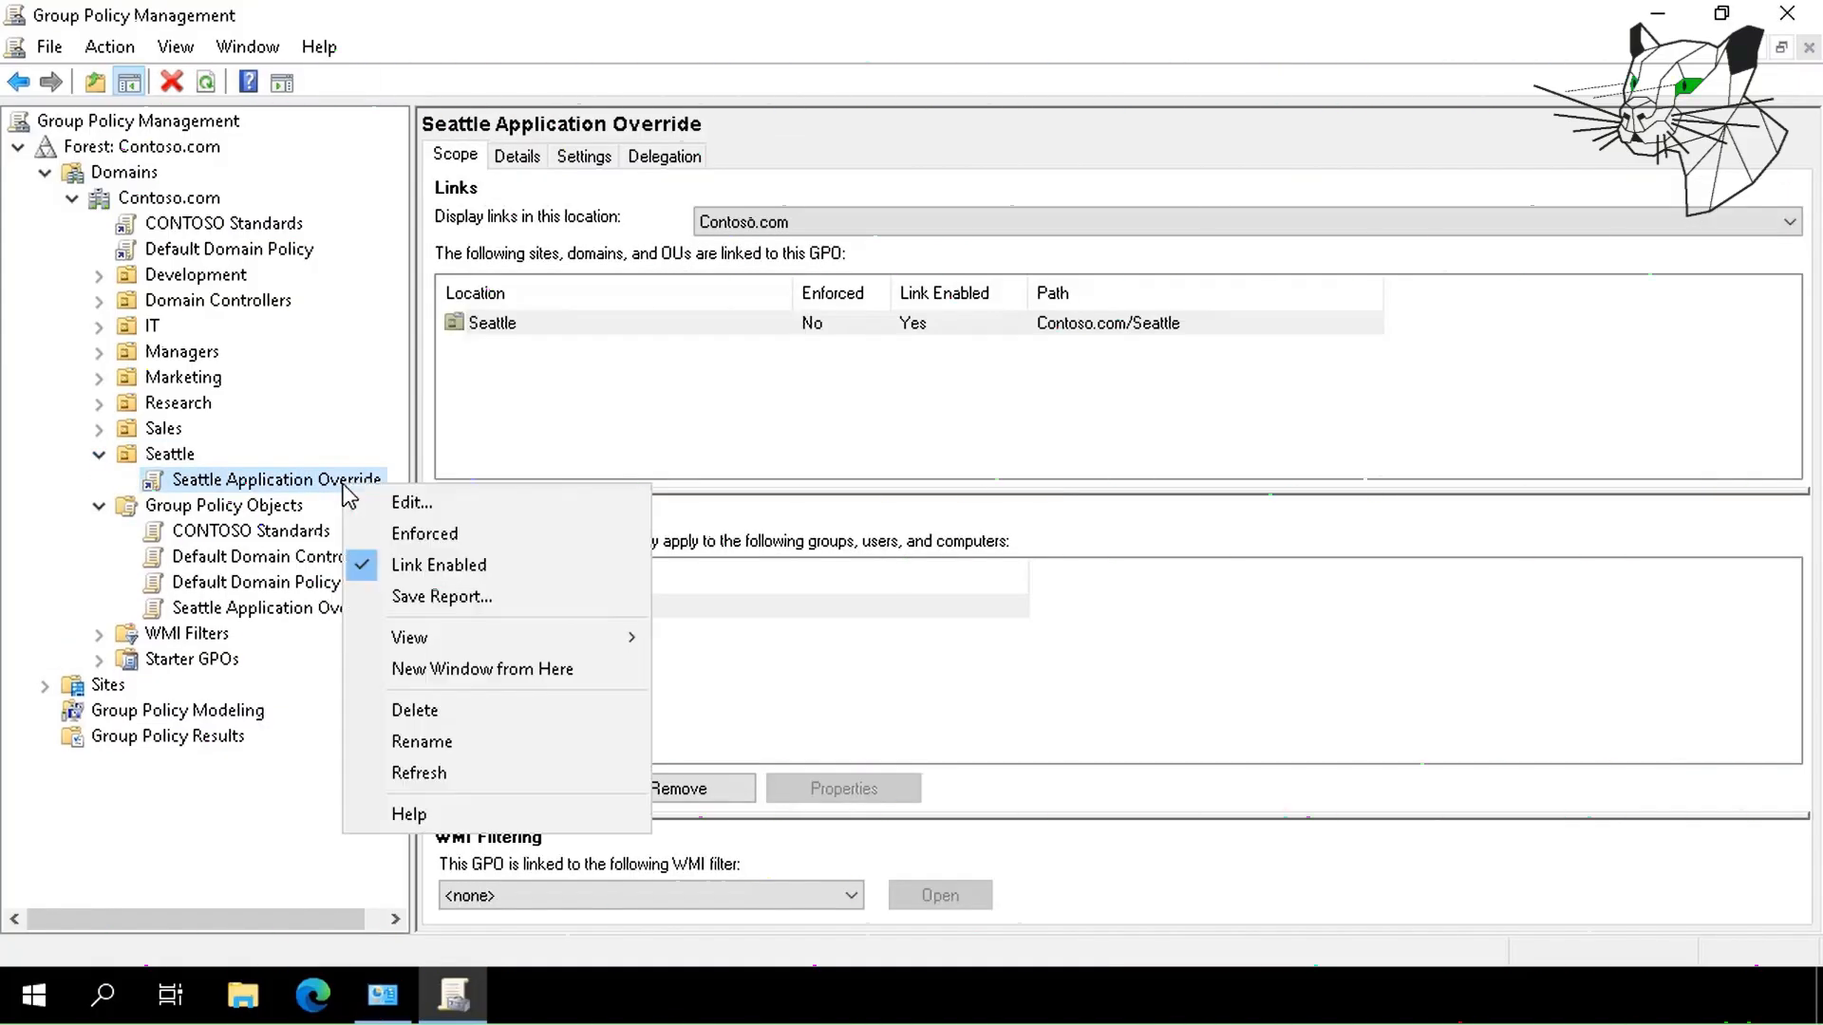
left_click(391, 500)
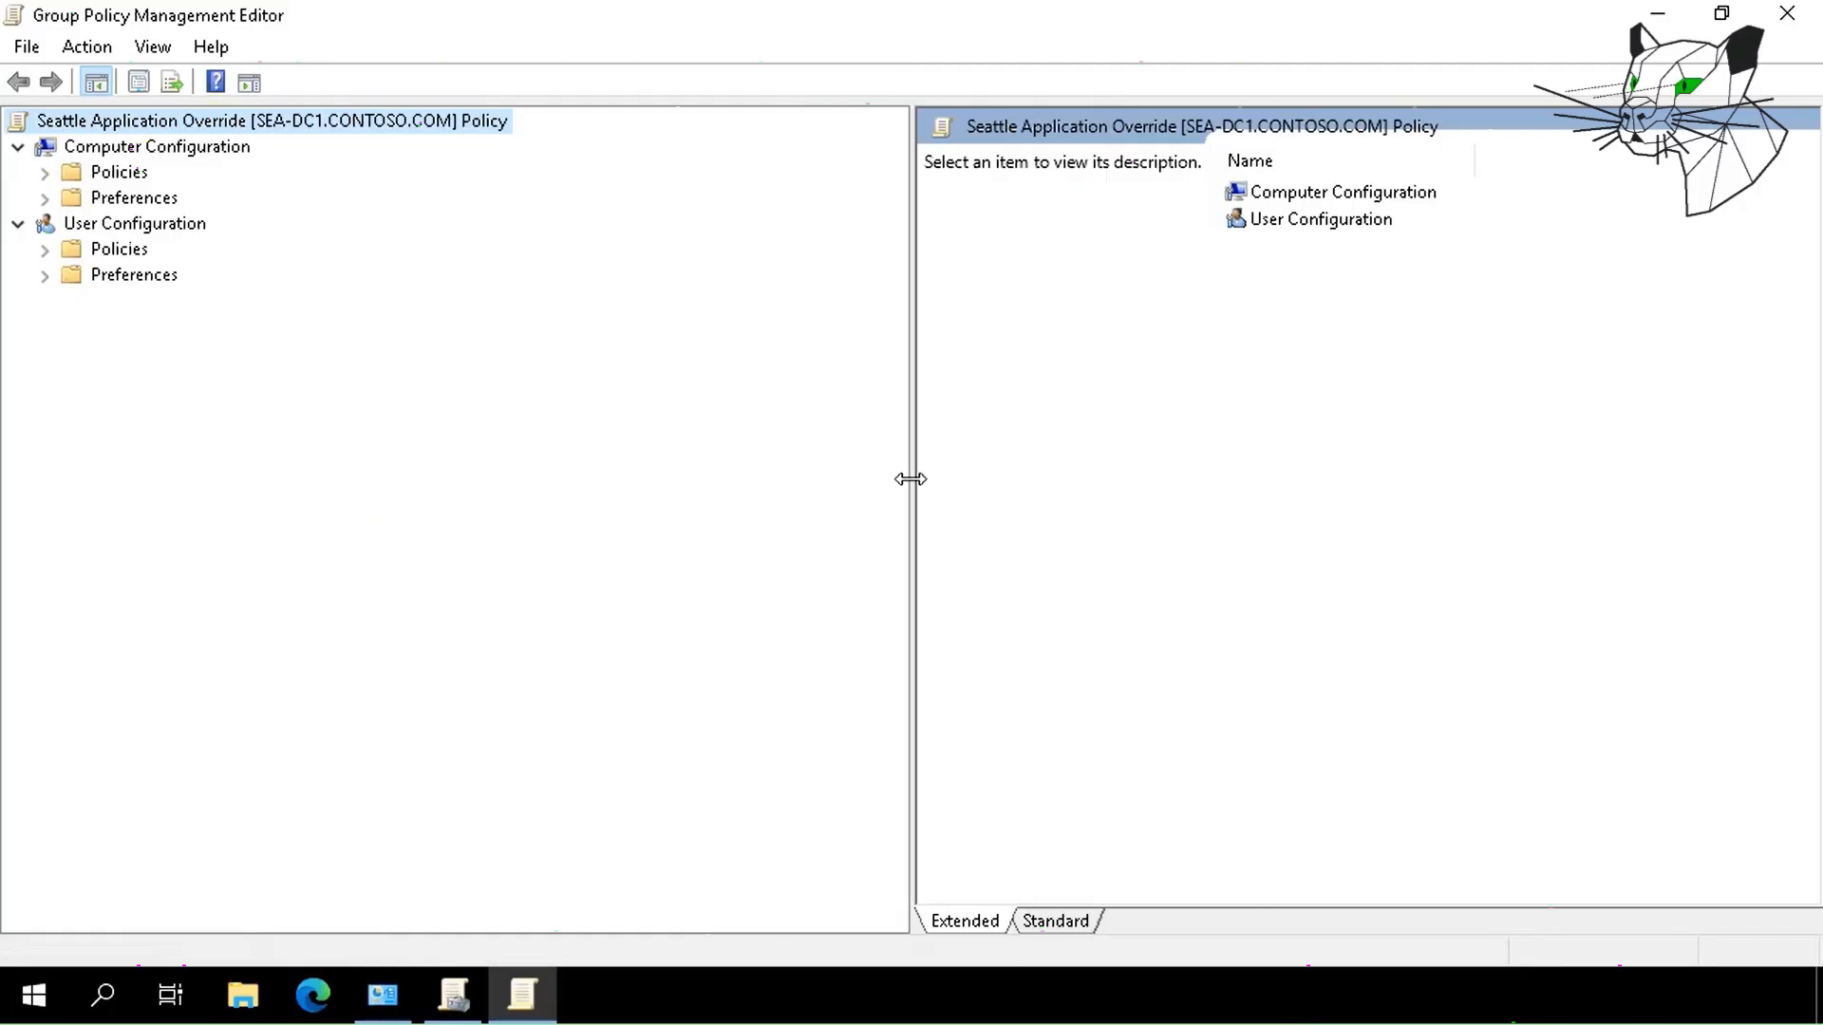
left_click(48, 252)
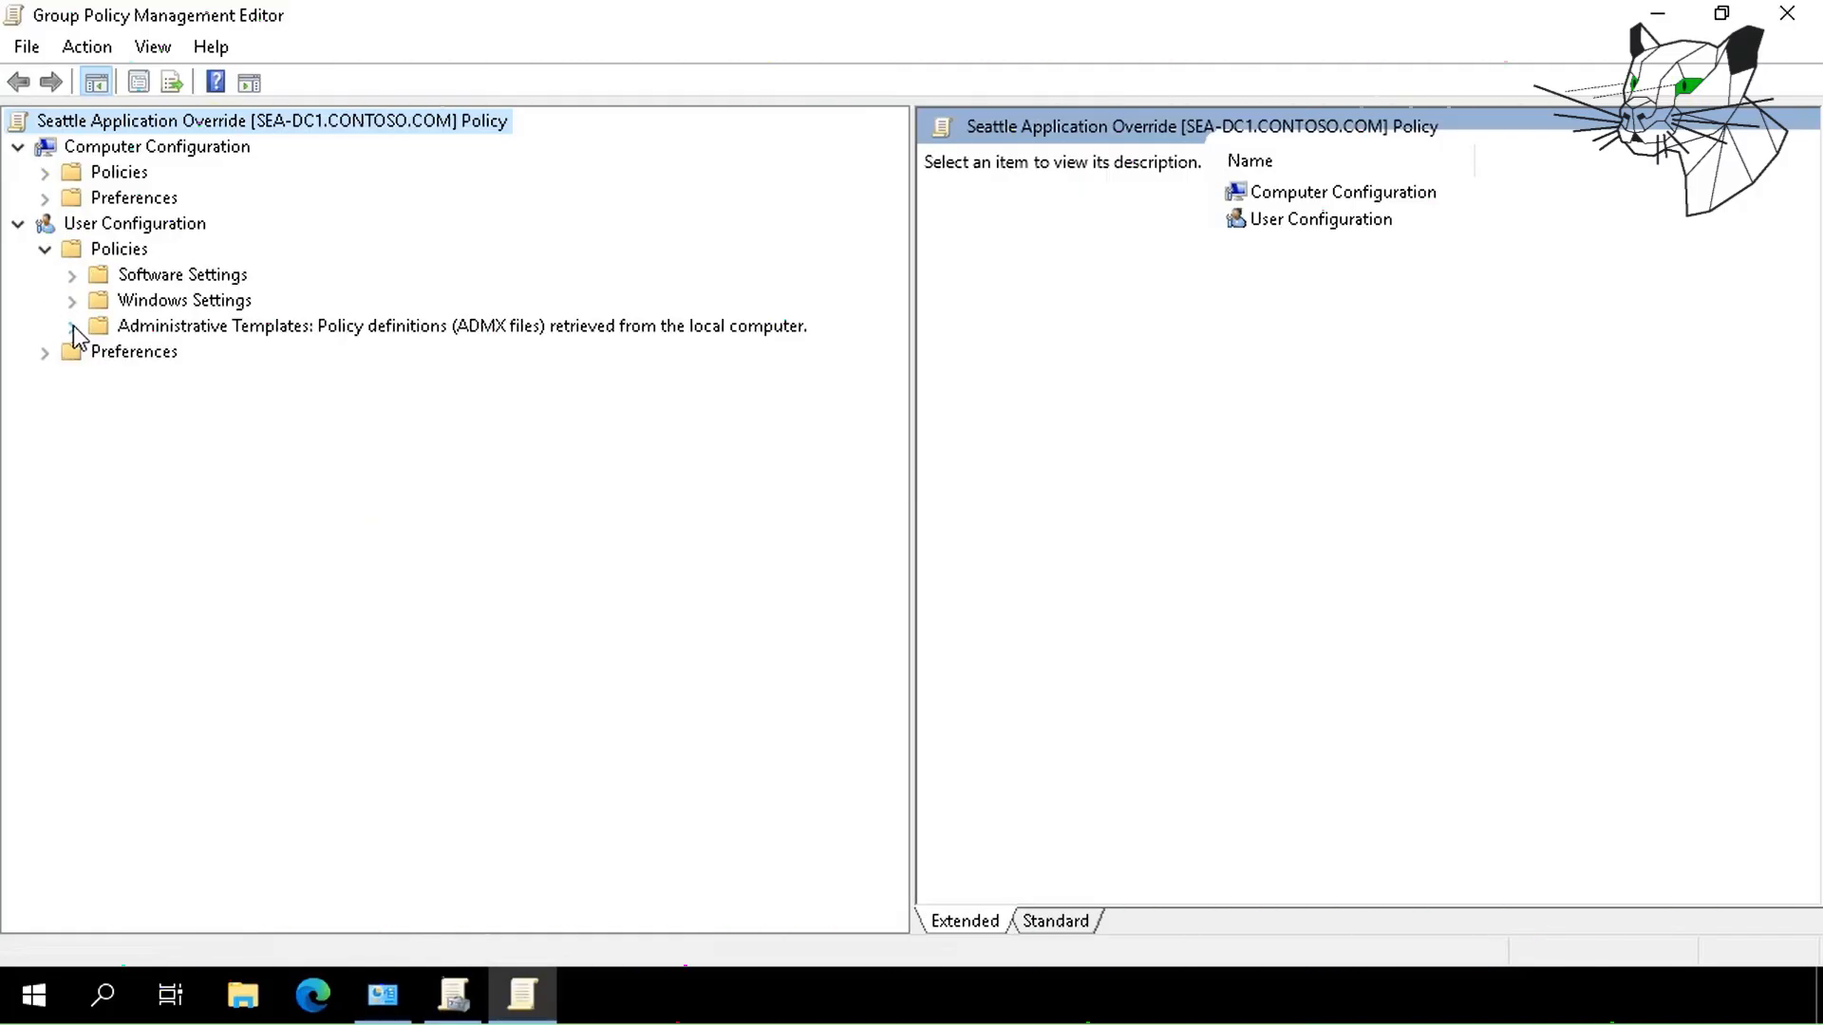
left_click(73, 328)
left_click(101, 353)
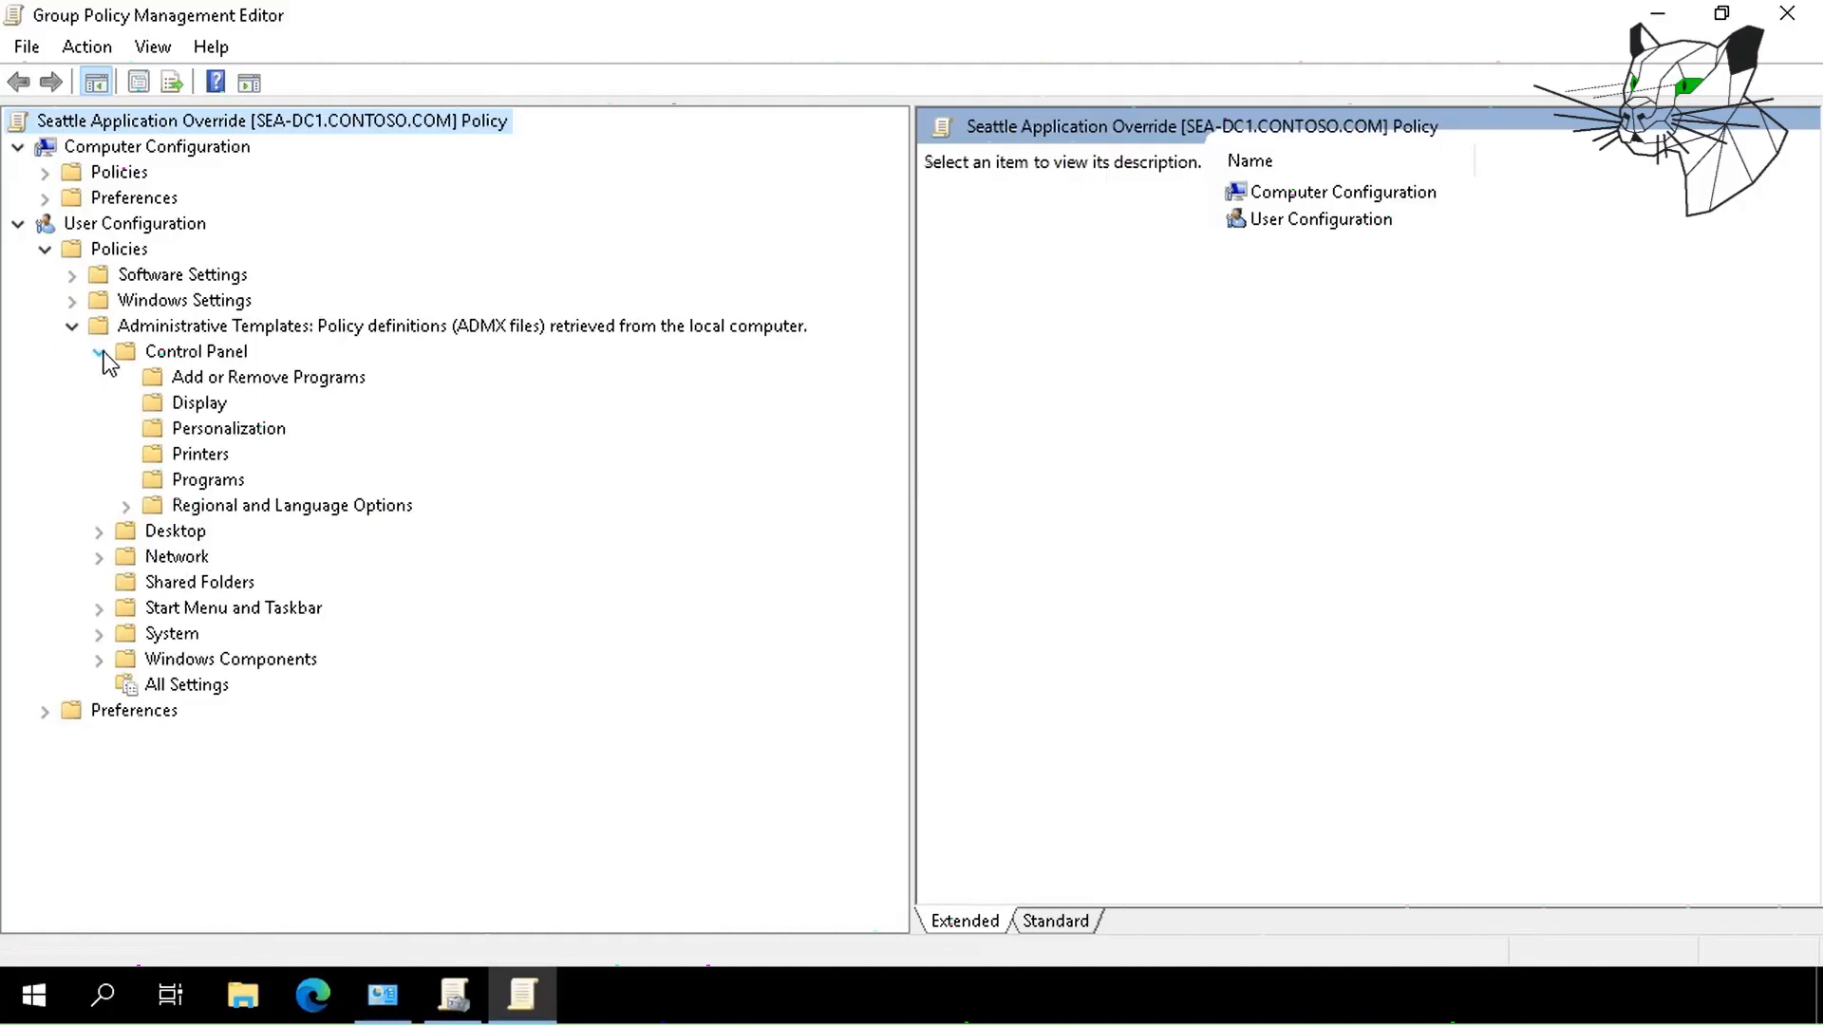
left_click(157, 431)
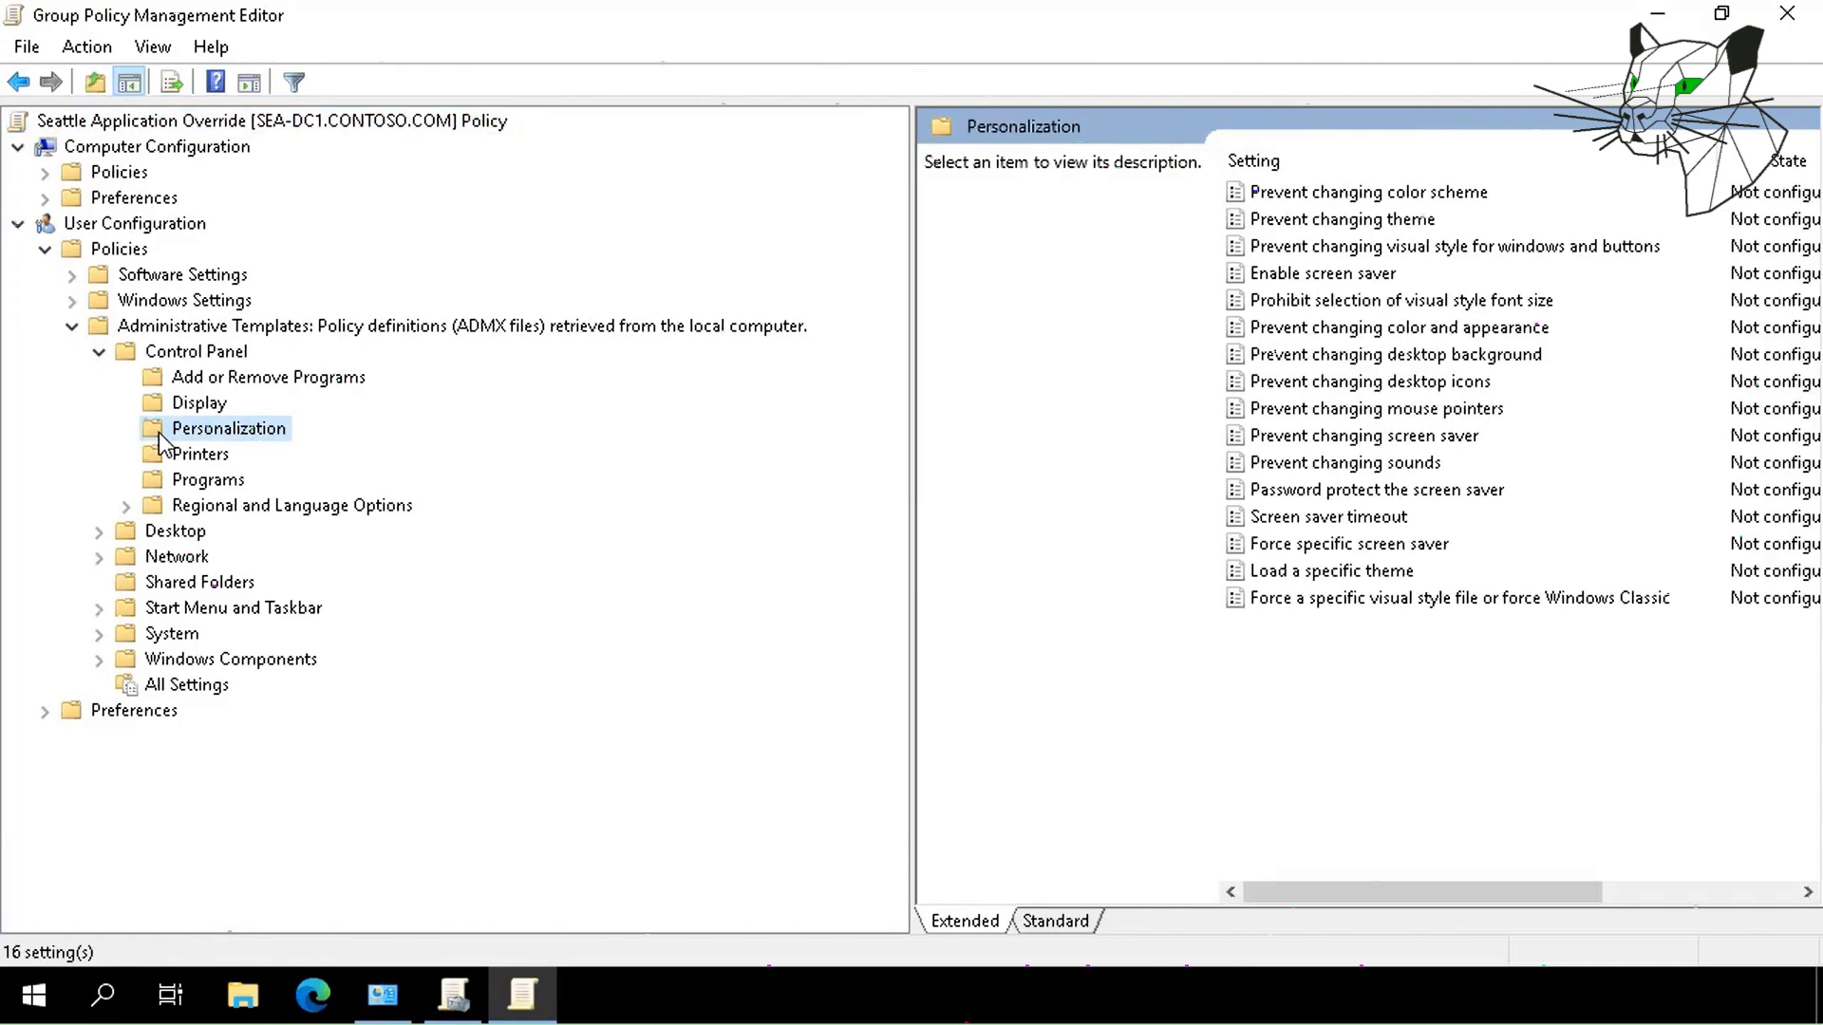
Set Screen saver timeout to Disabled, apply it, and close the editor.
double_click(1284, 520)
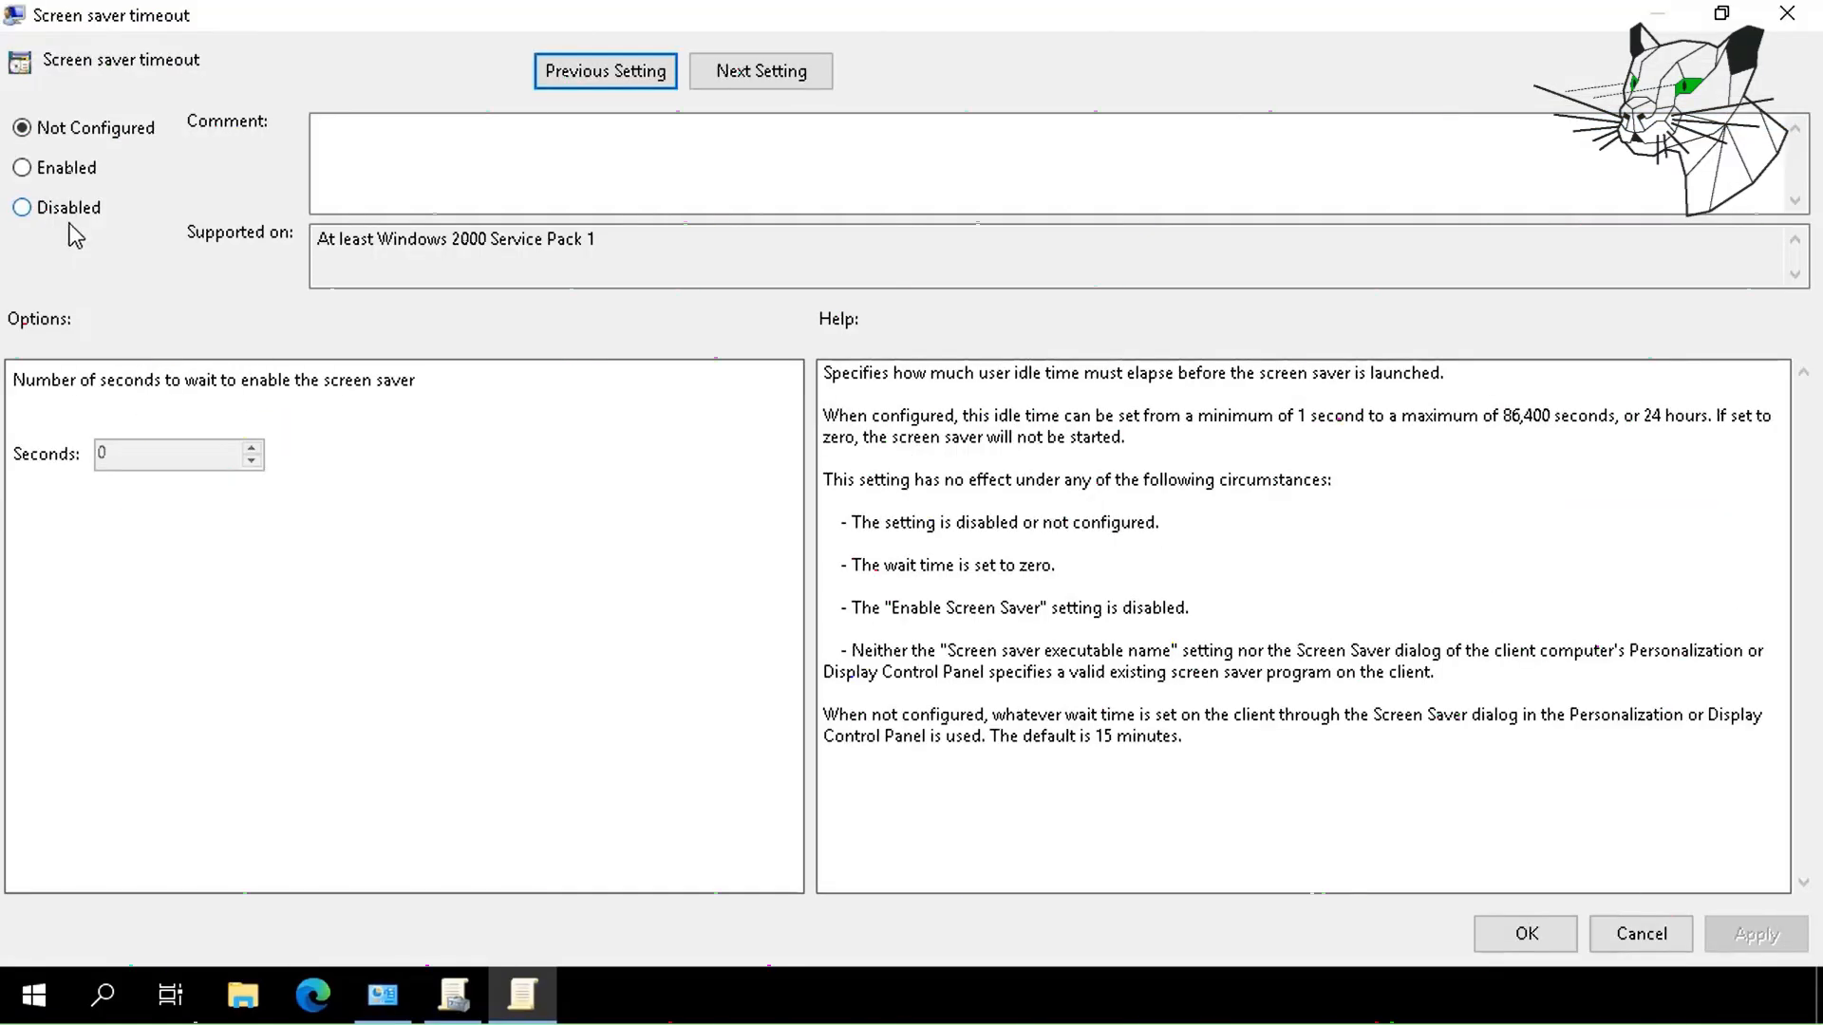
left_click(59, 210)
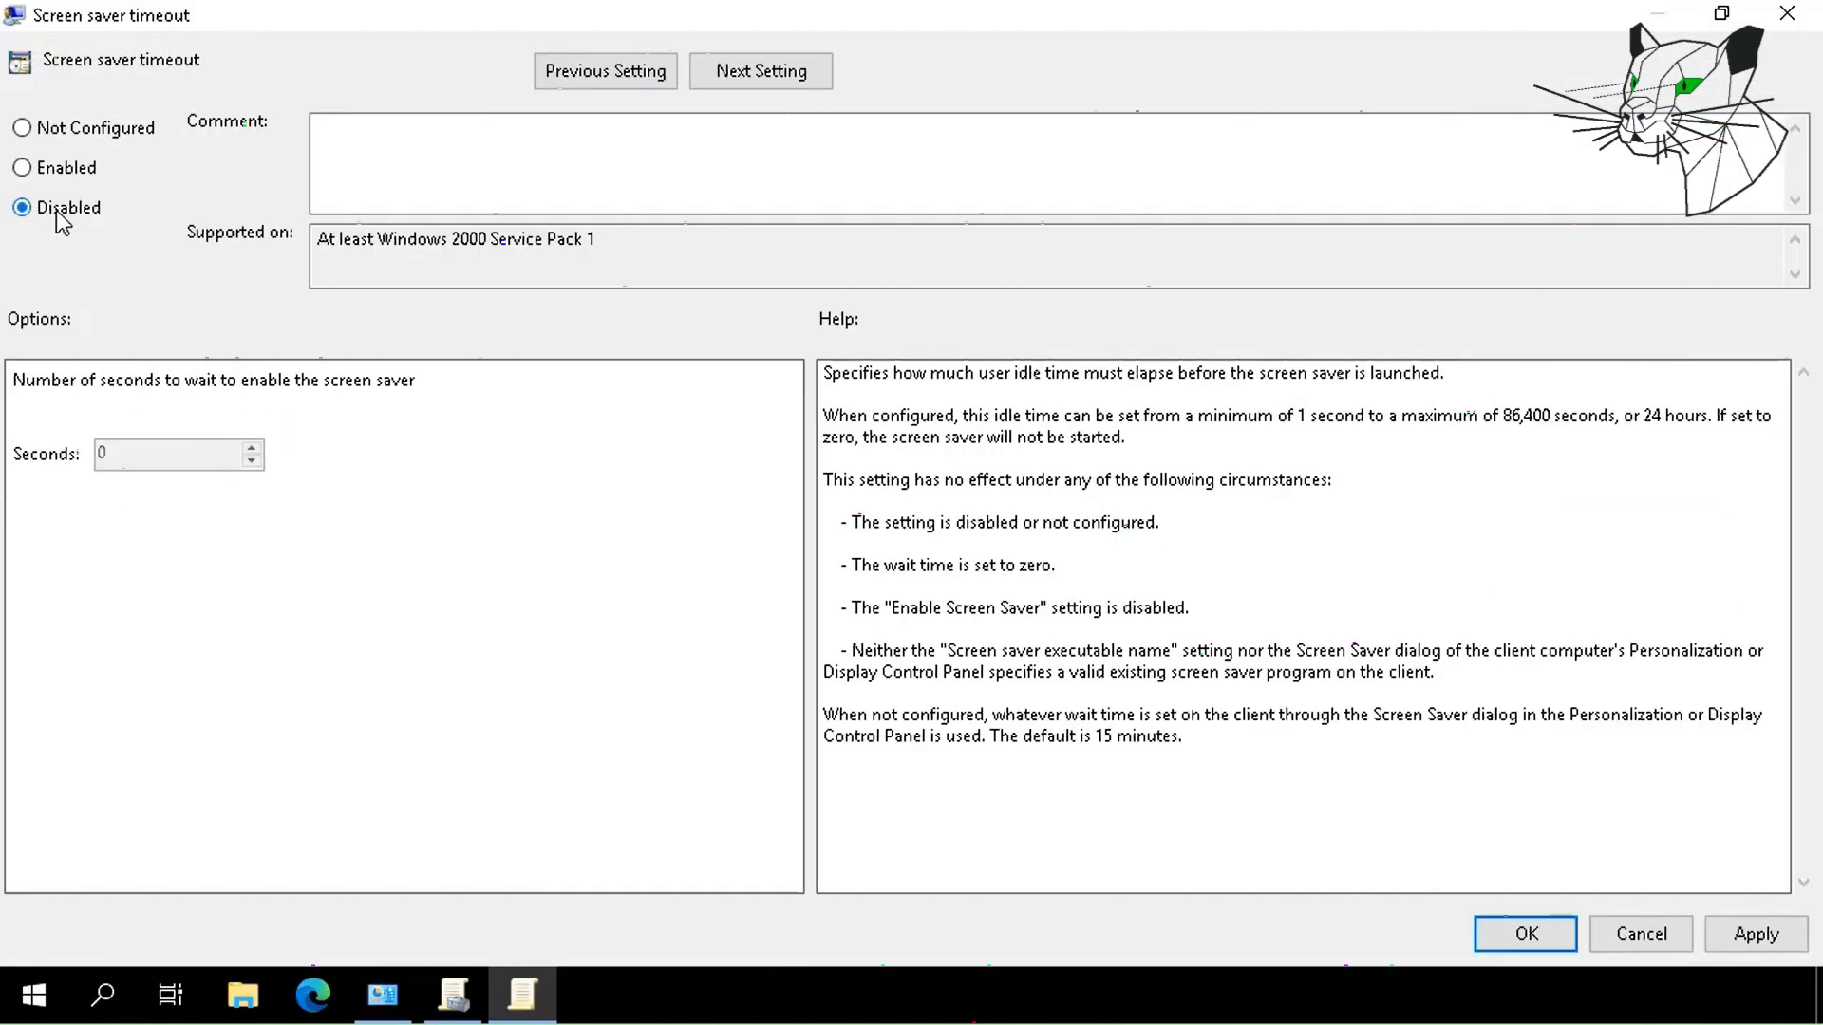
left_click(1752, 934)
left_click(1508, 940)
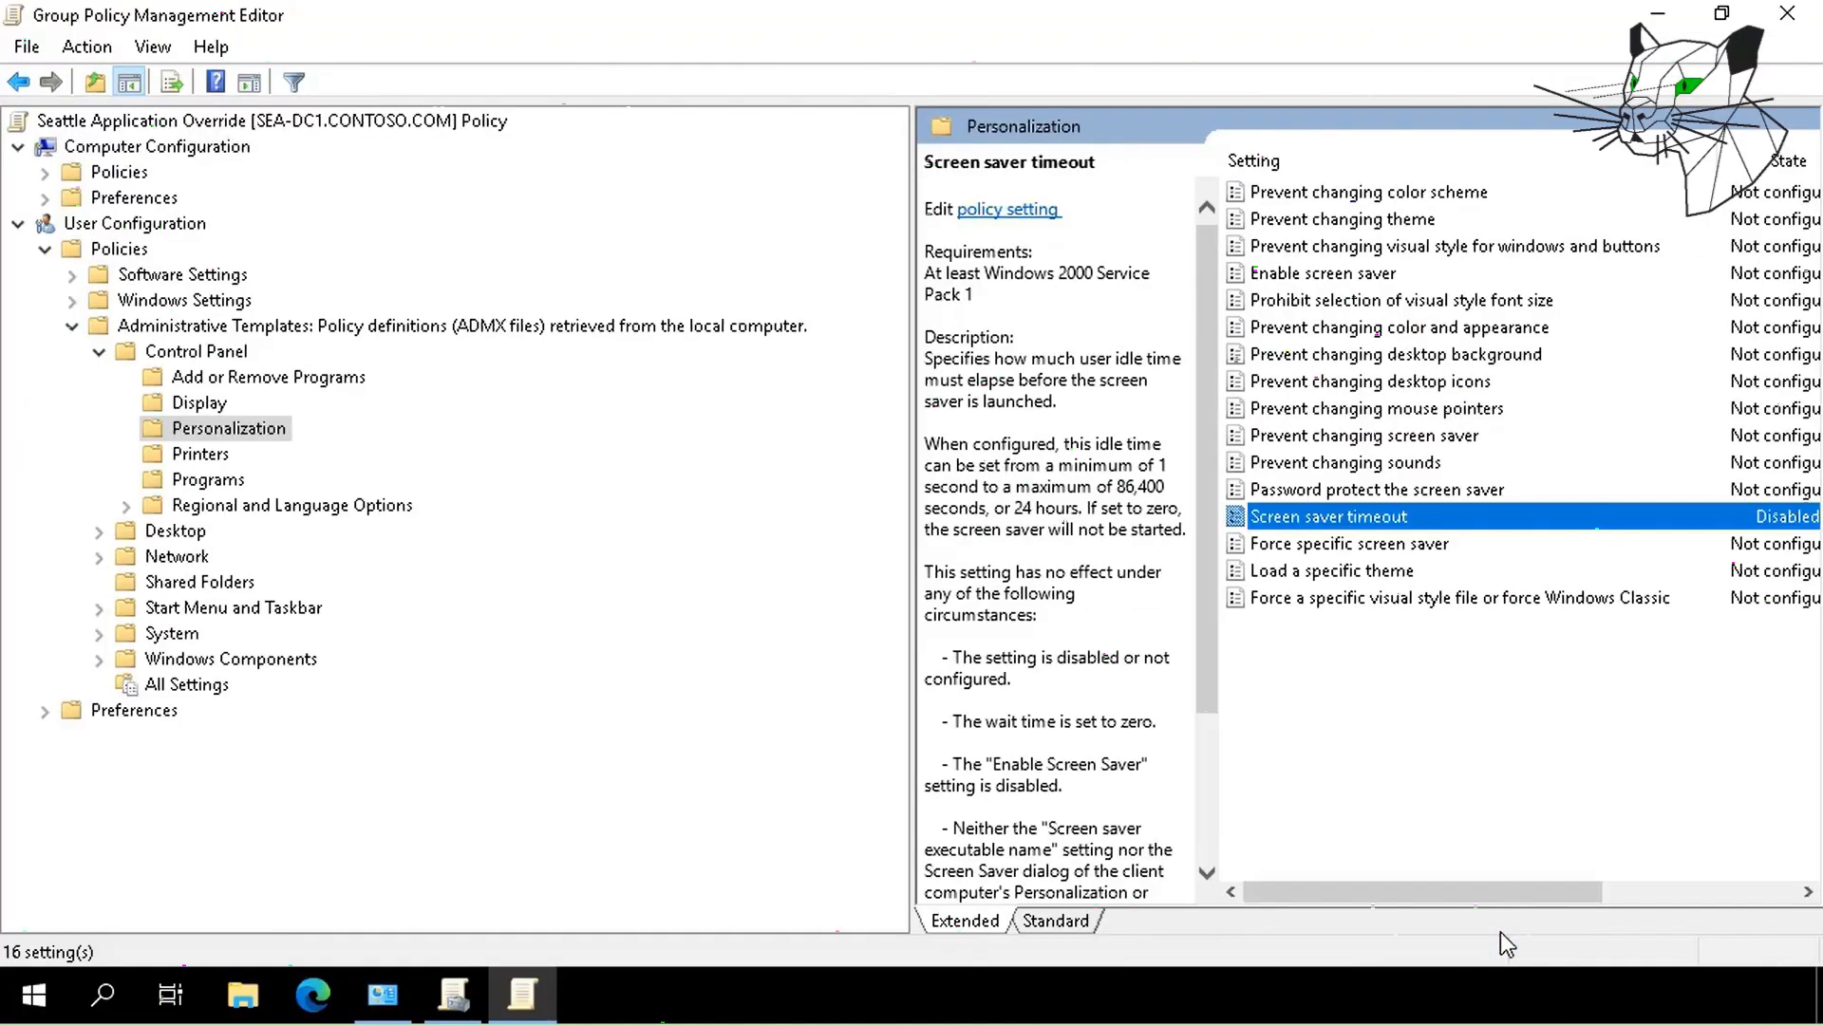
left_click(1785, 29)
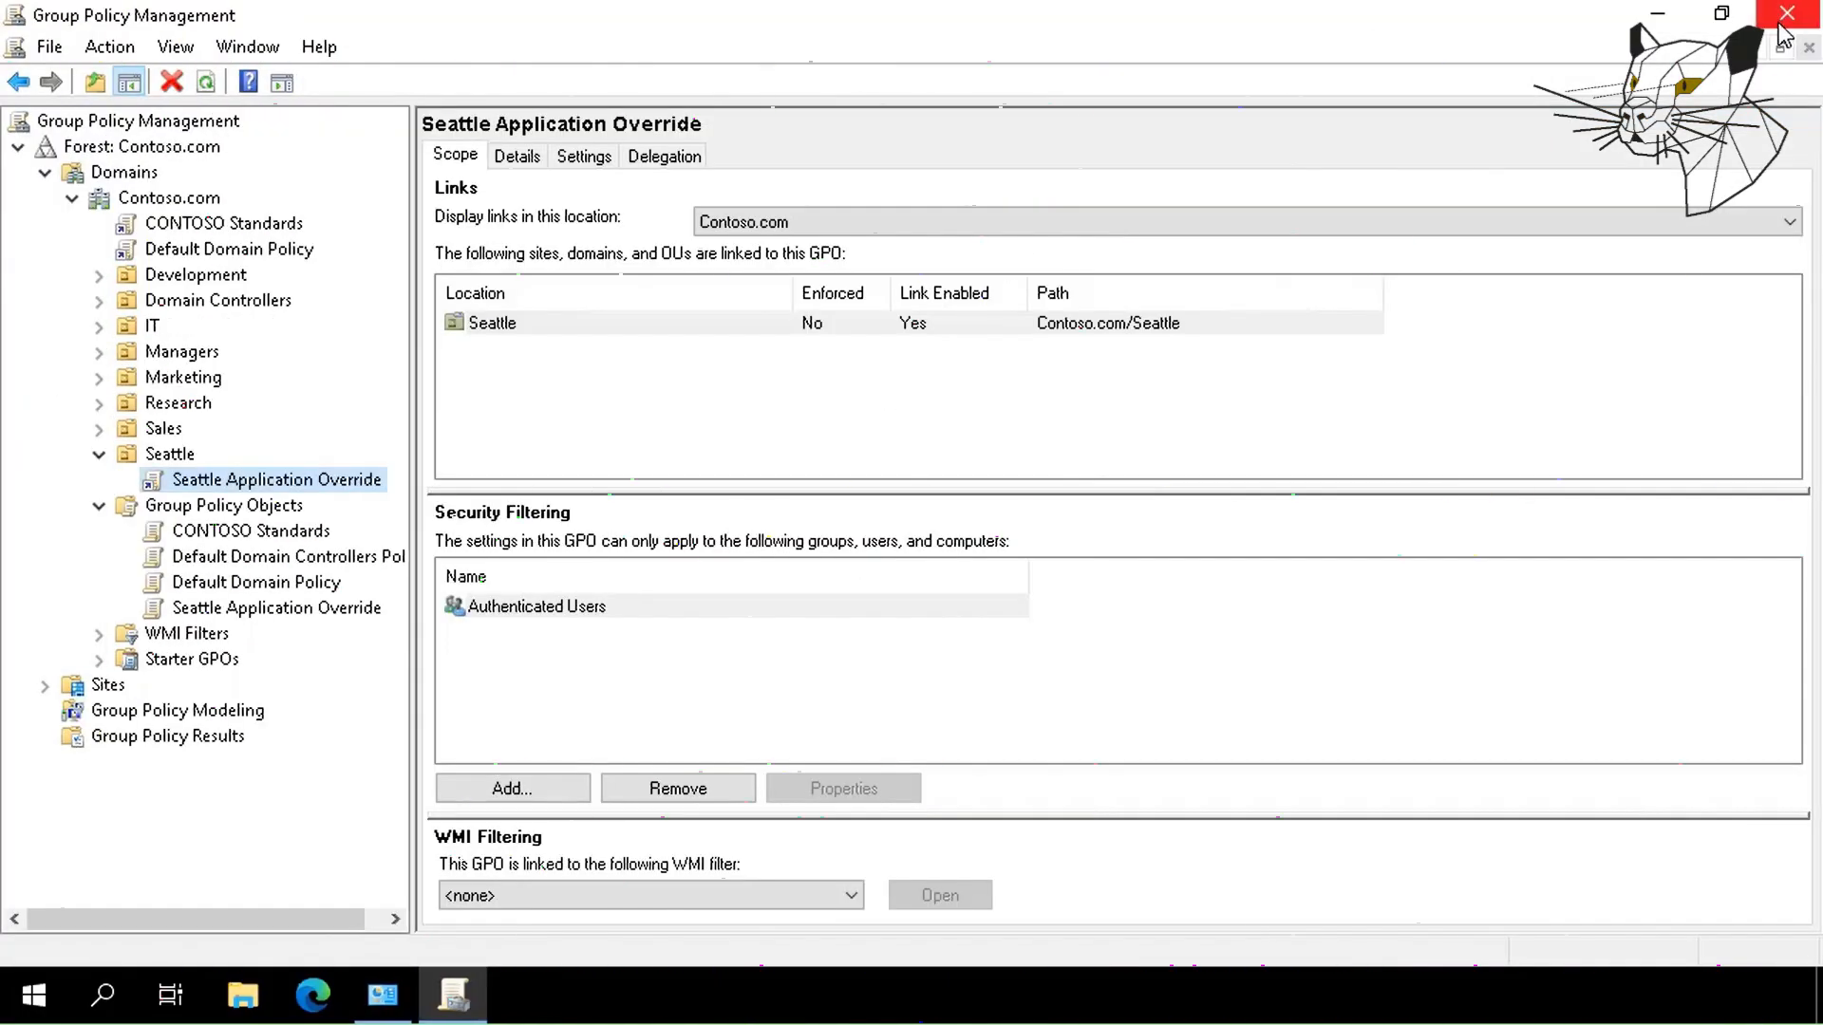
left_click(171, 454)
left_click(701, 156)
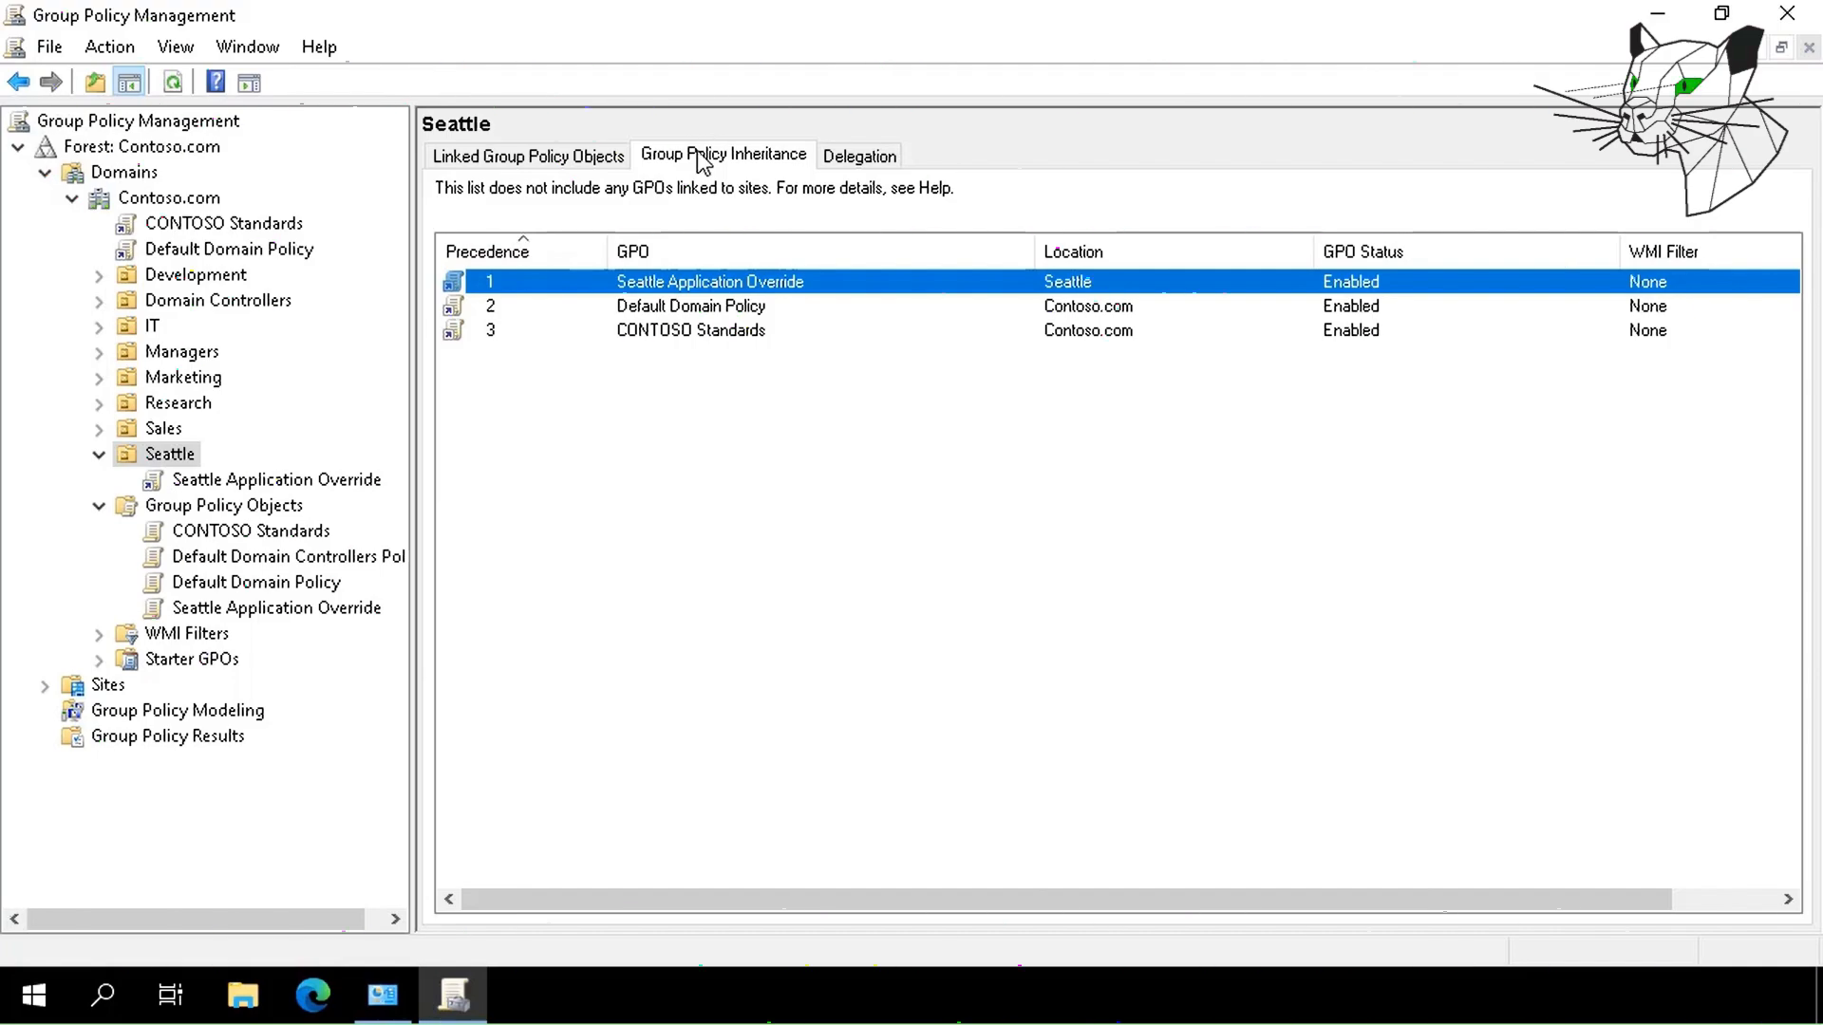
left_click(496, 156)
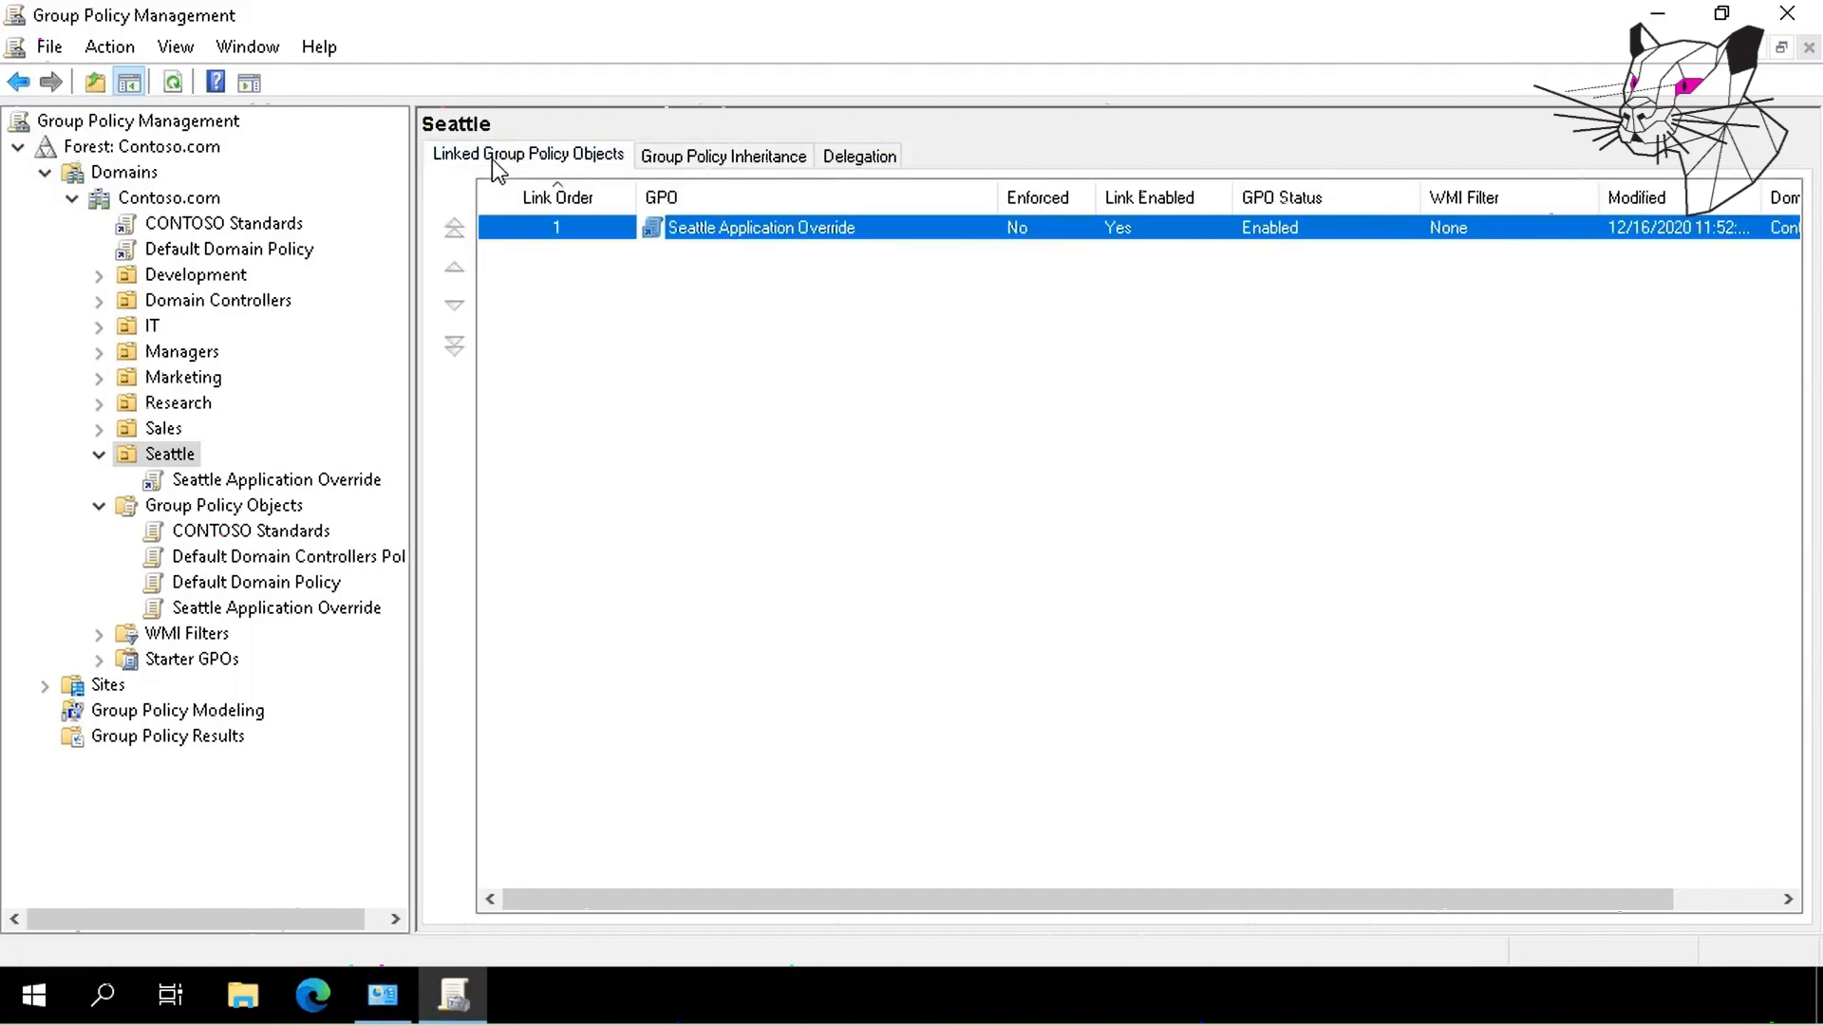
left_click(202, 481)
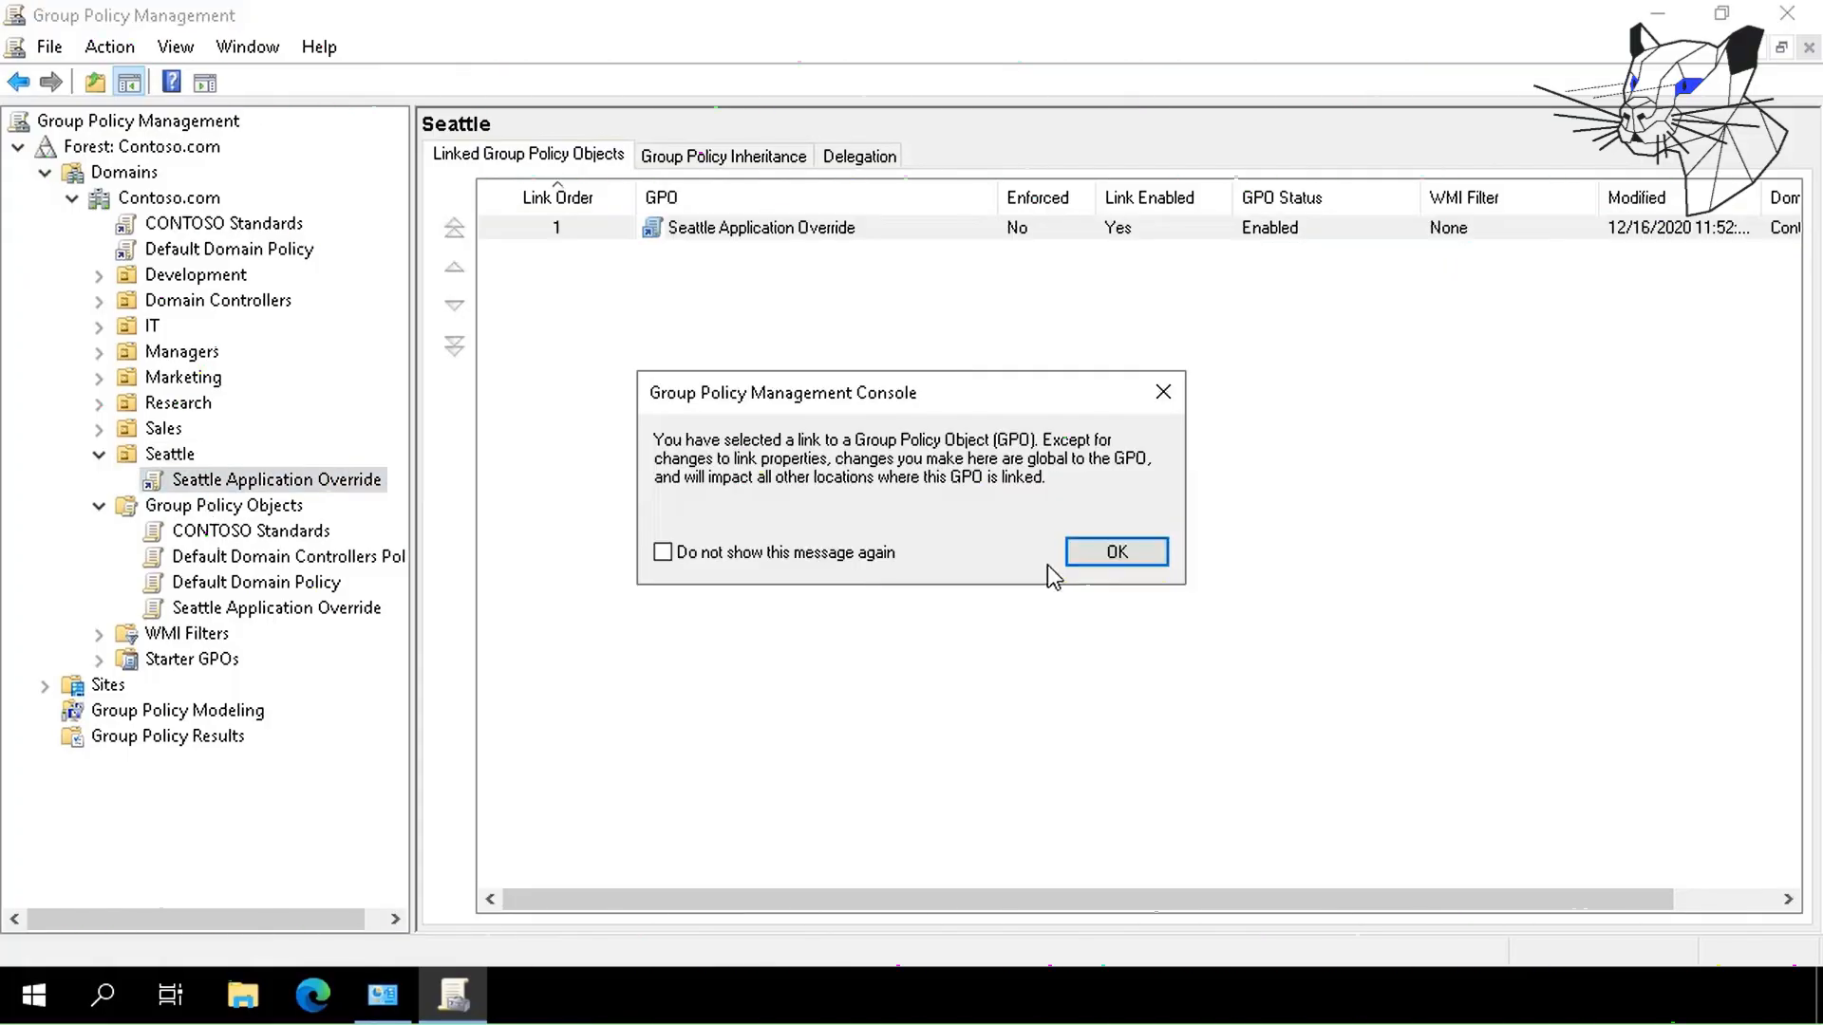
left_click(1102, 555)
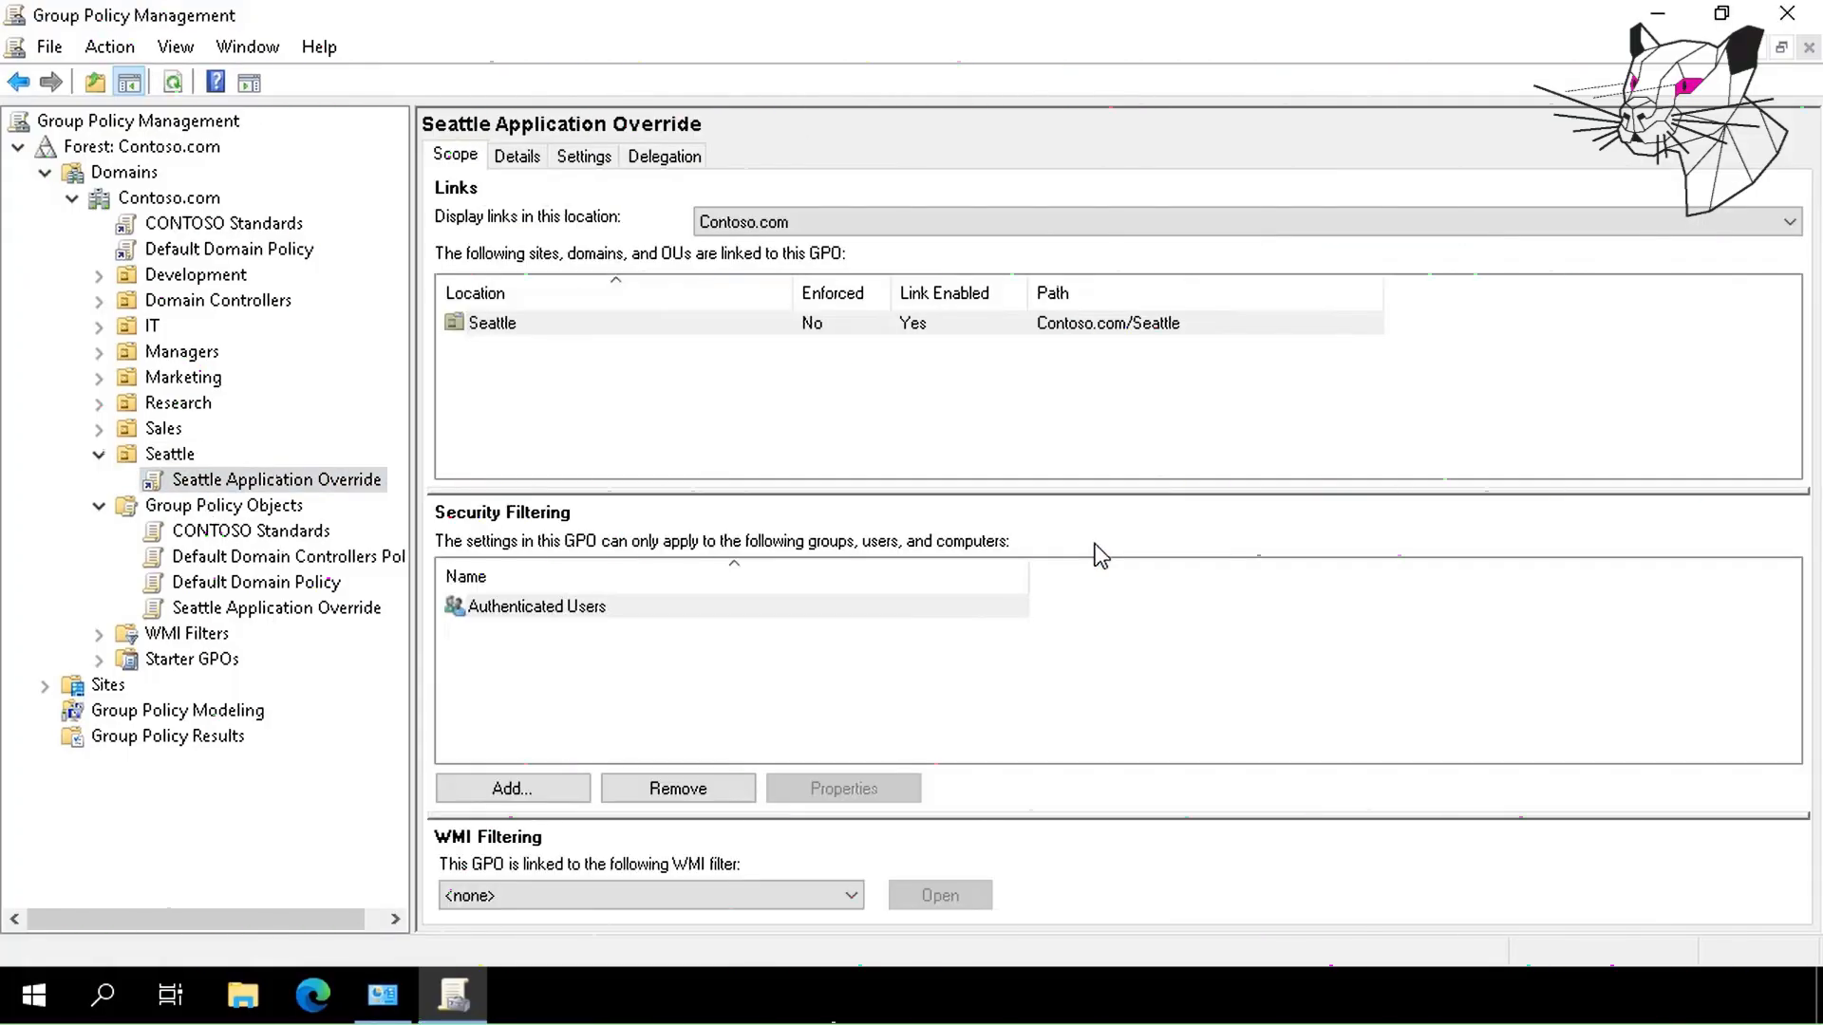
Remove Authenticated Users from security filtering, accepting both confirmation dialogs.
left_click(672, 608)
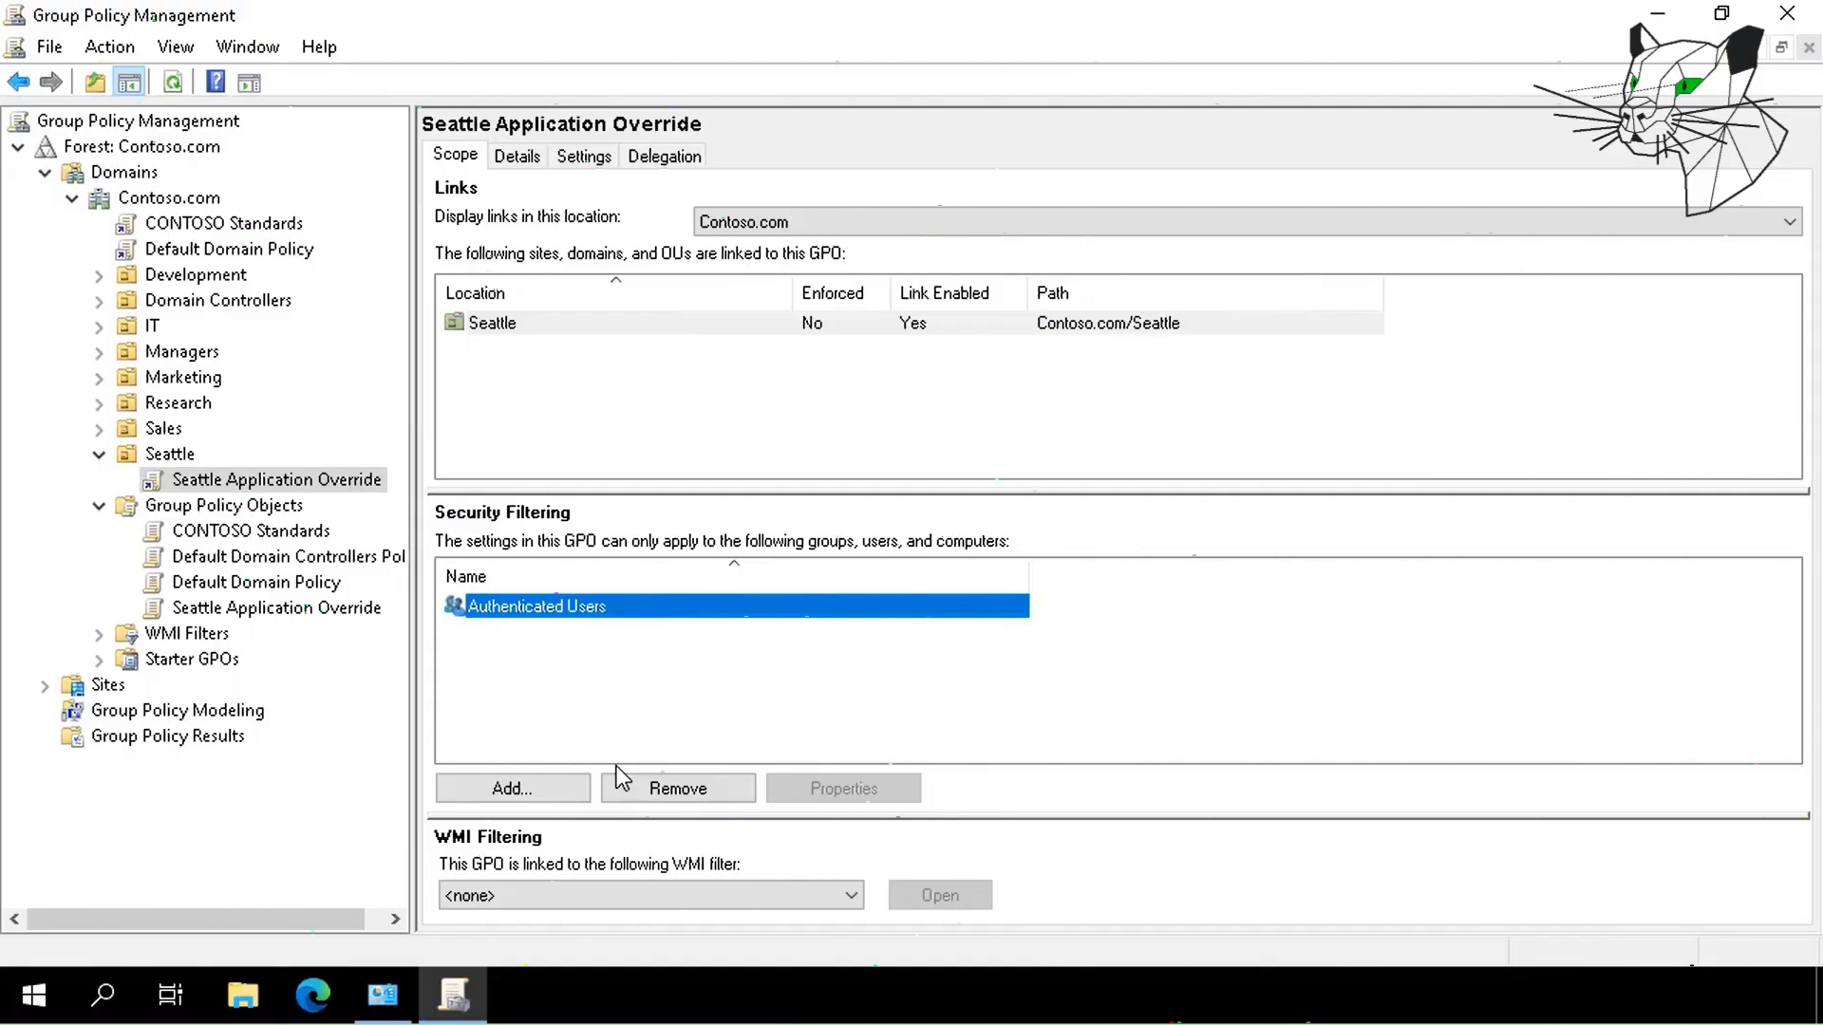
left_click(676, 790)
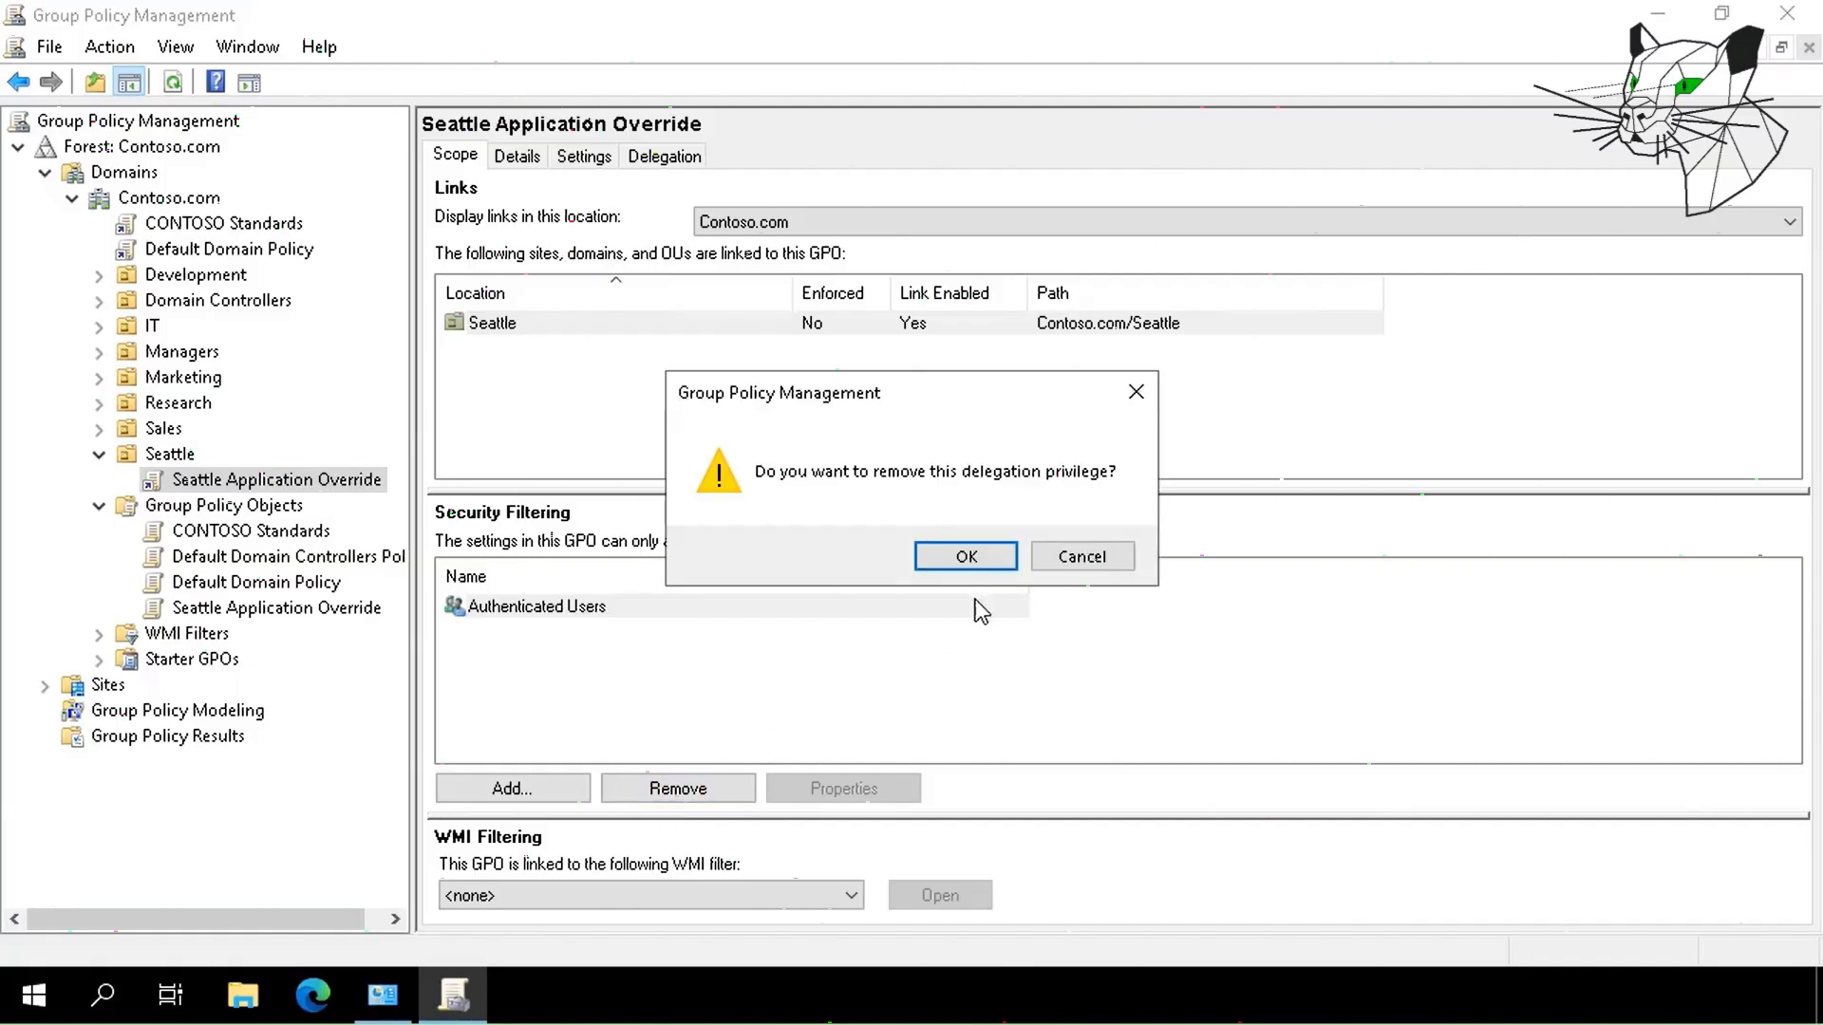
left_click(966, 558)
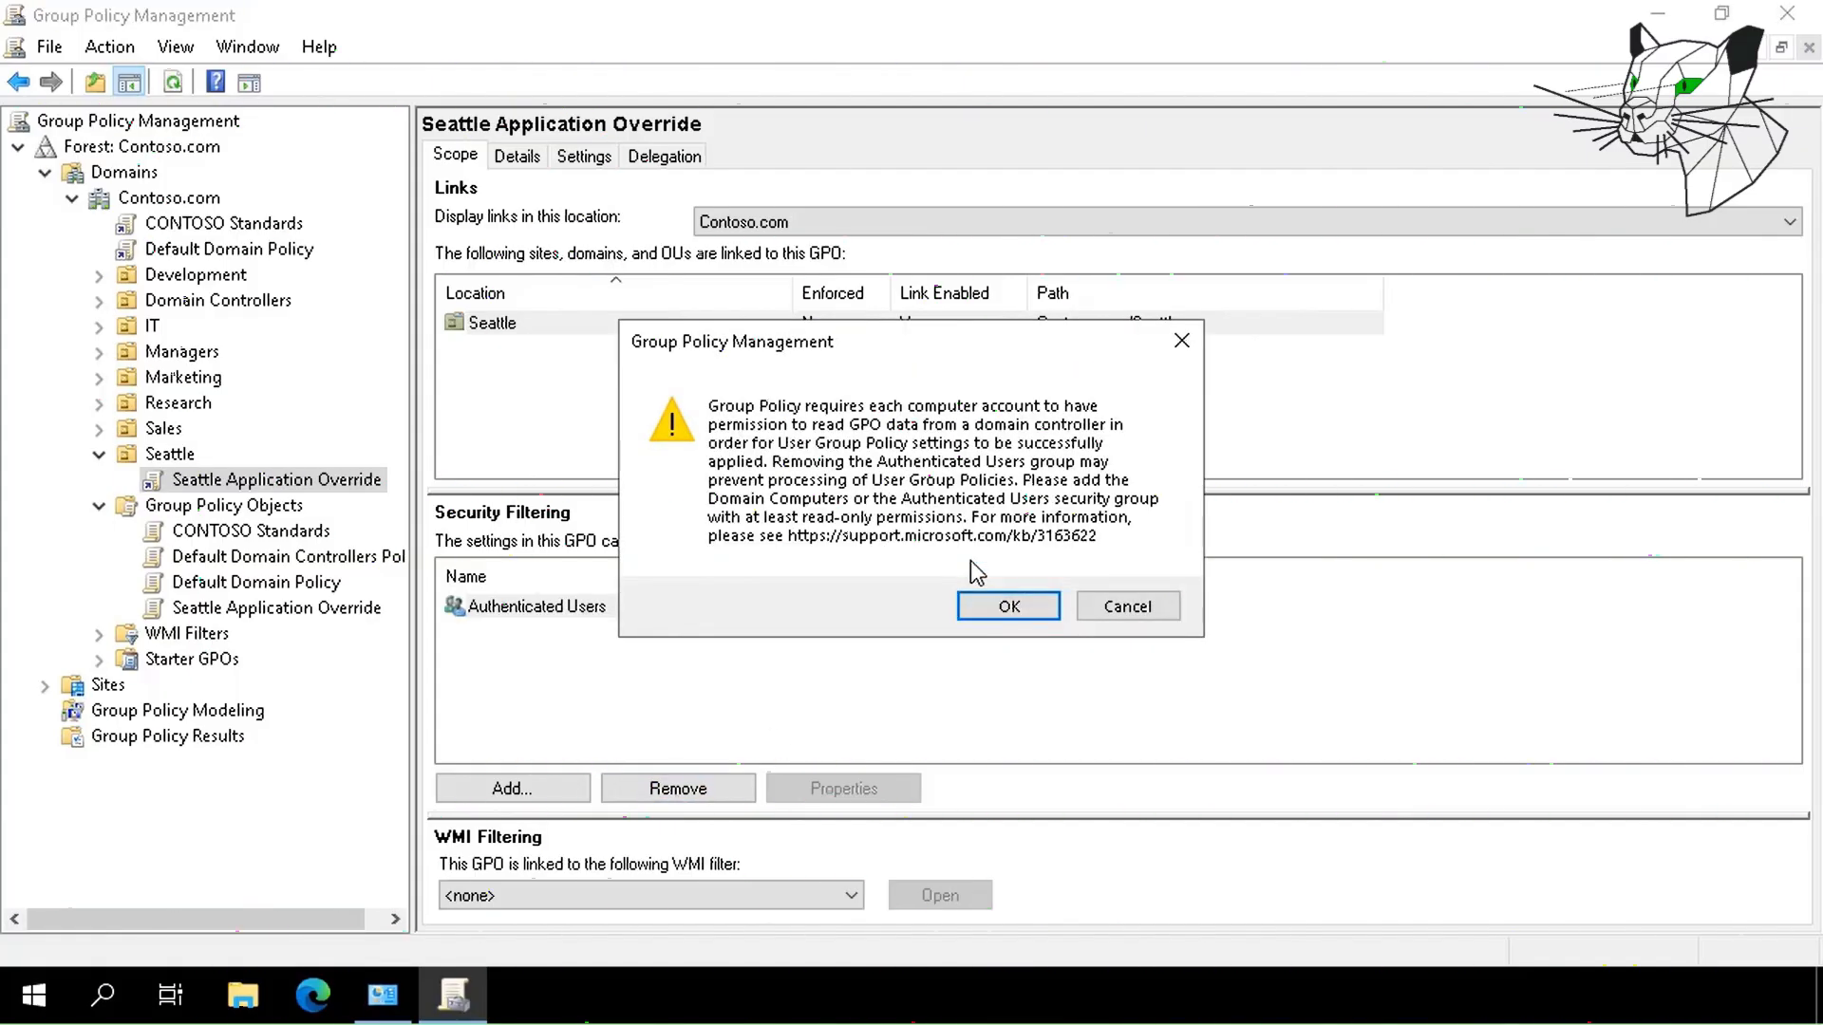
left_click(1005, 611)
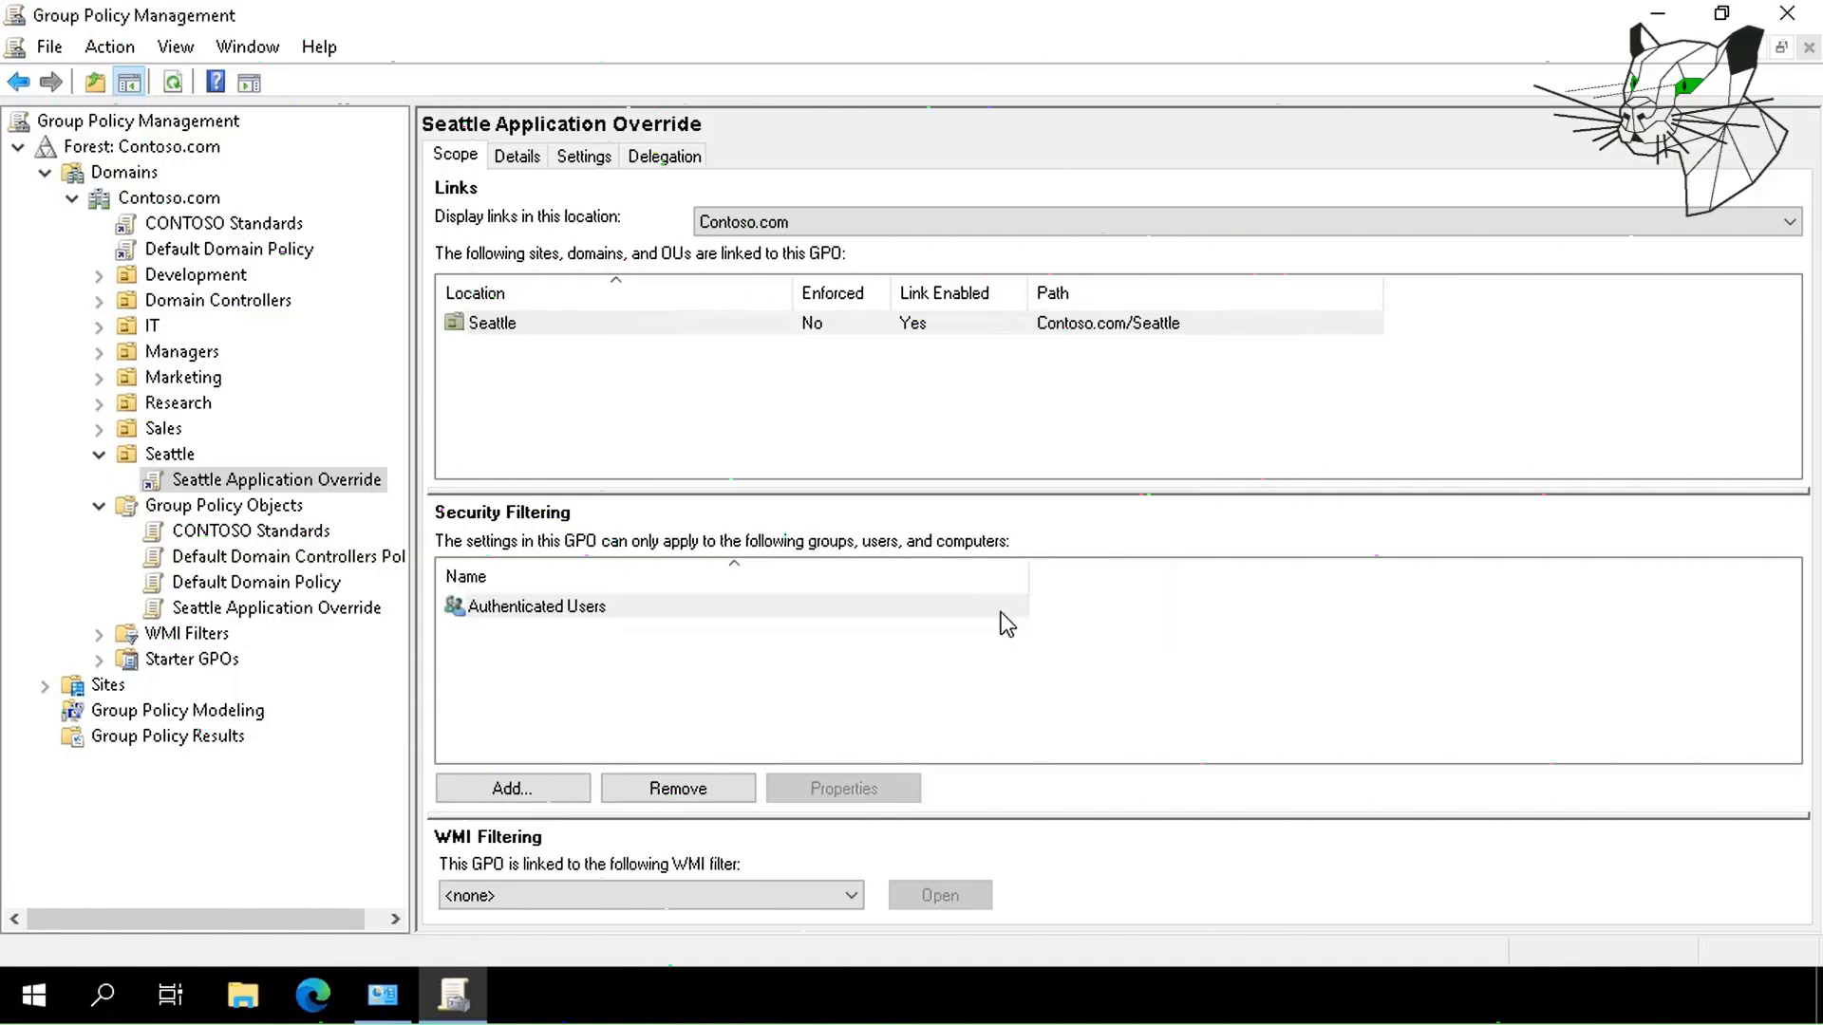
left_click(520, 789)
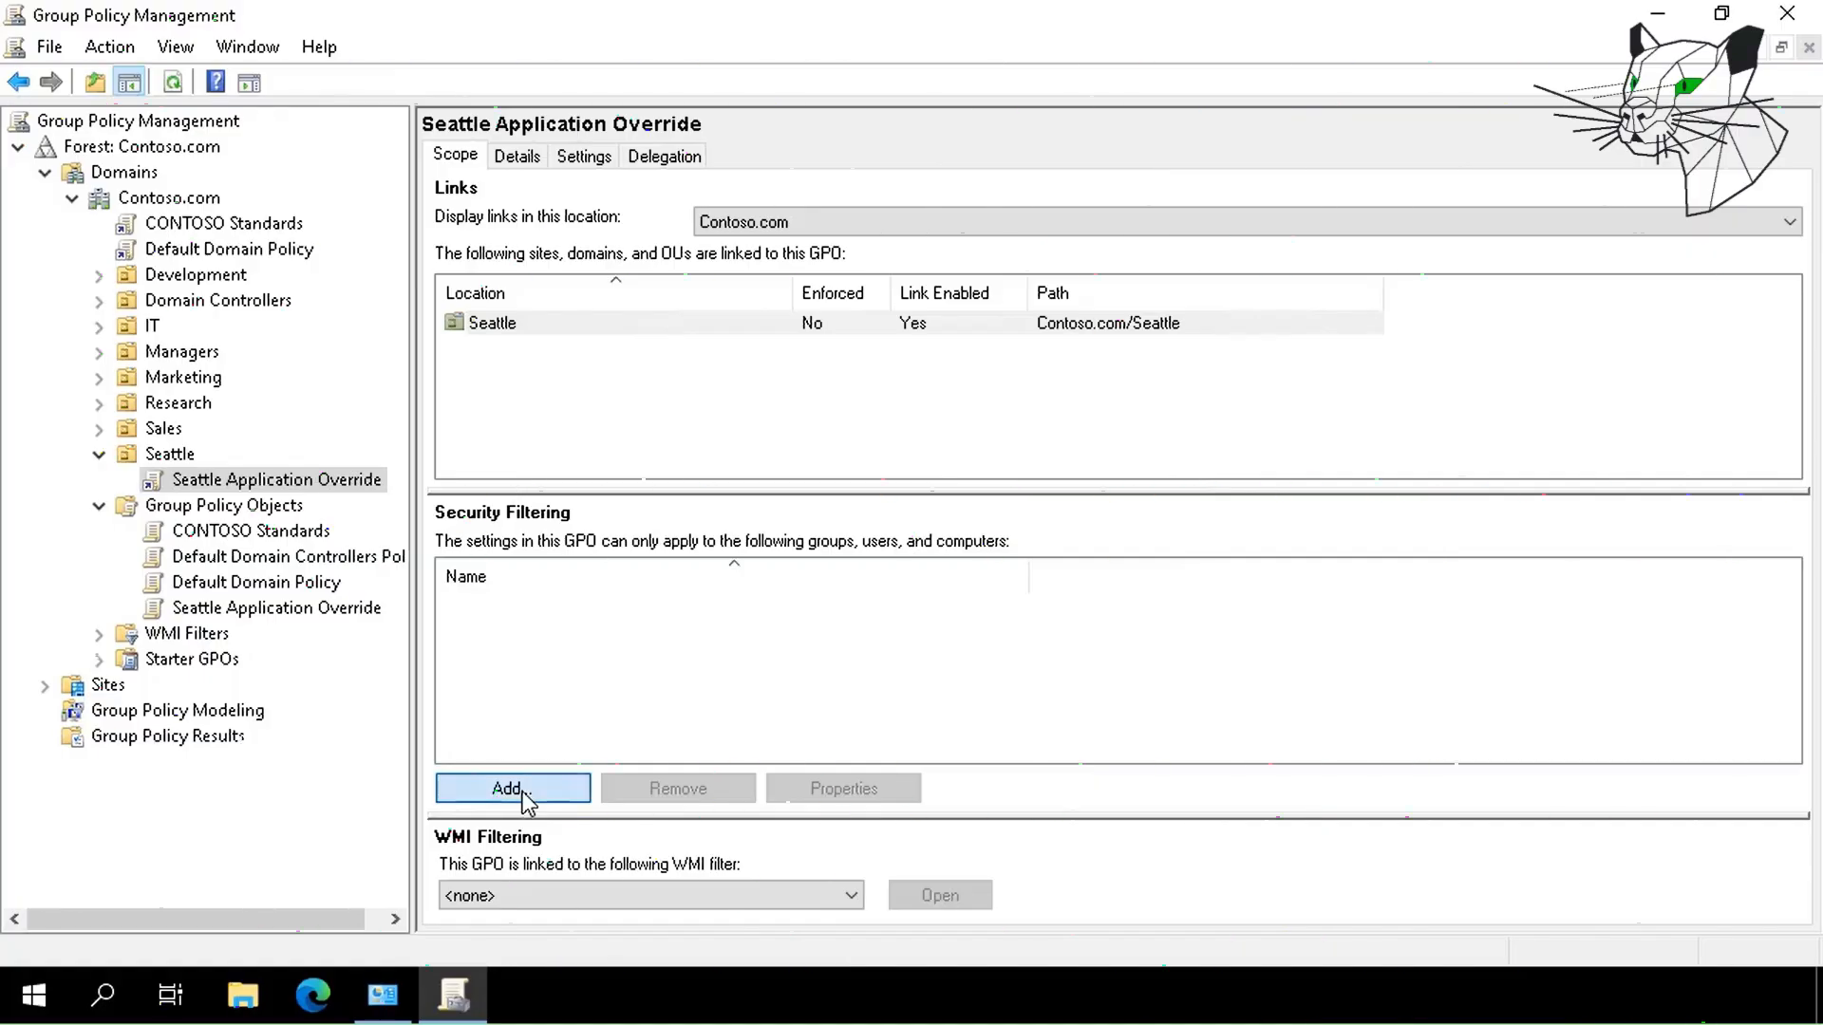
Add SeattleBranchUsers and computer SEA-CL1 to the security filtering, then select Group Policy Results.
type("Seat")
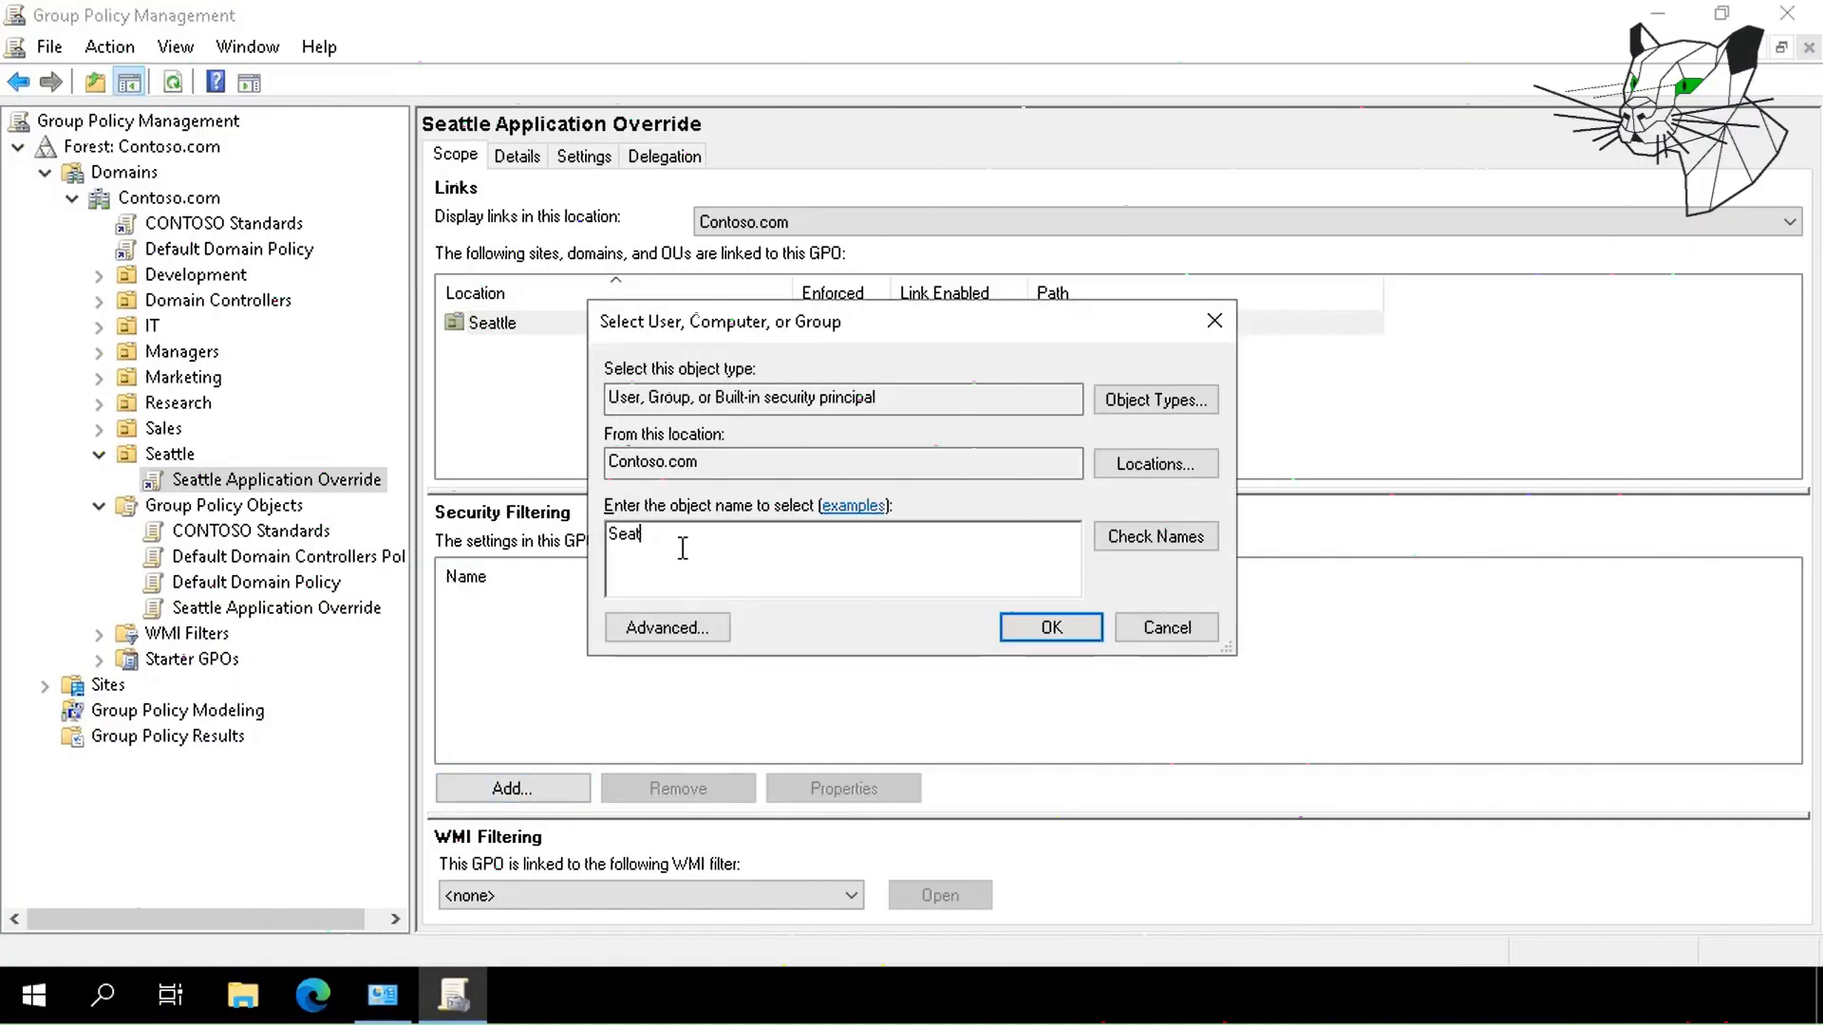
type("tleBranchUsers")
left_click(1132, 539)
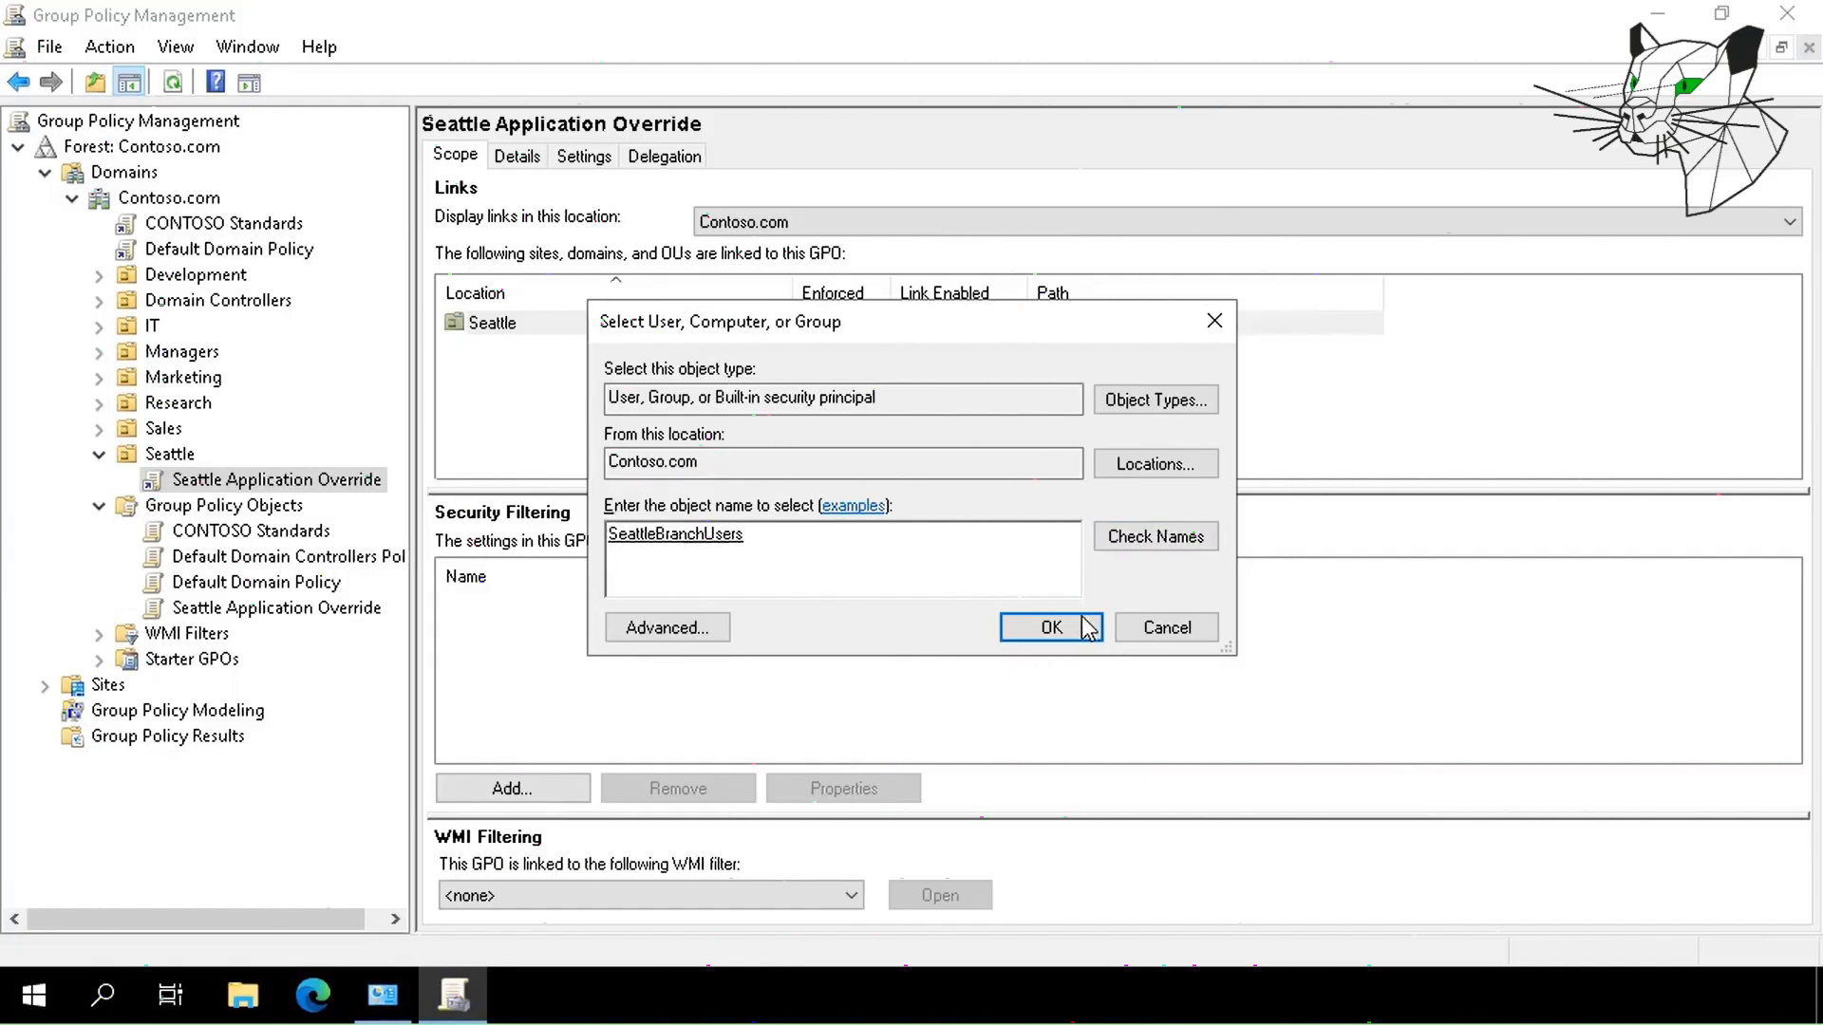
left_click(1044, 631)
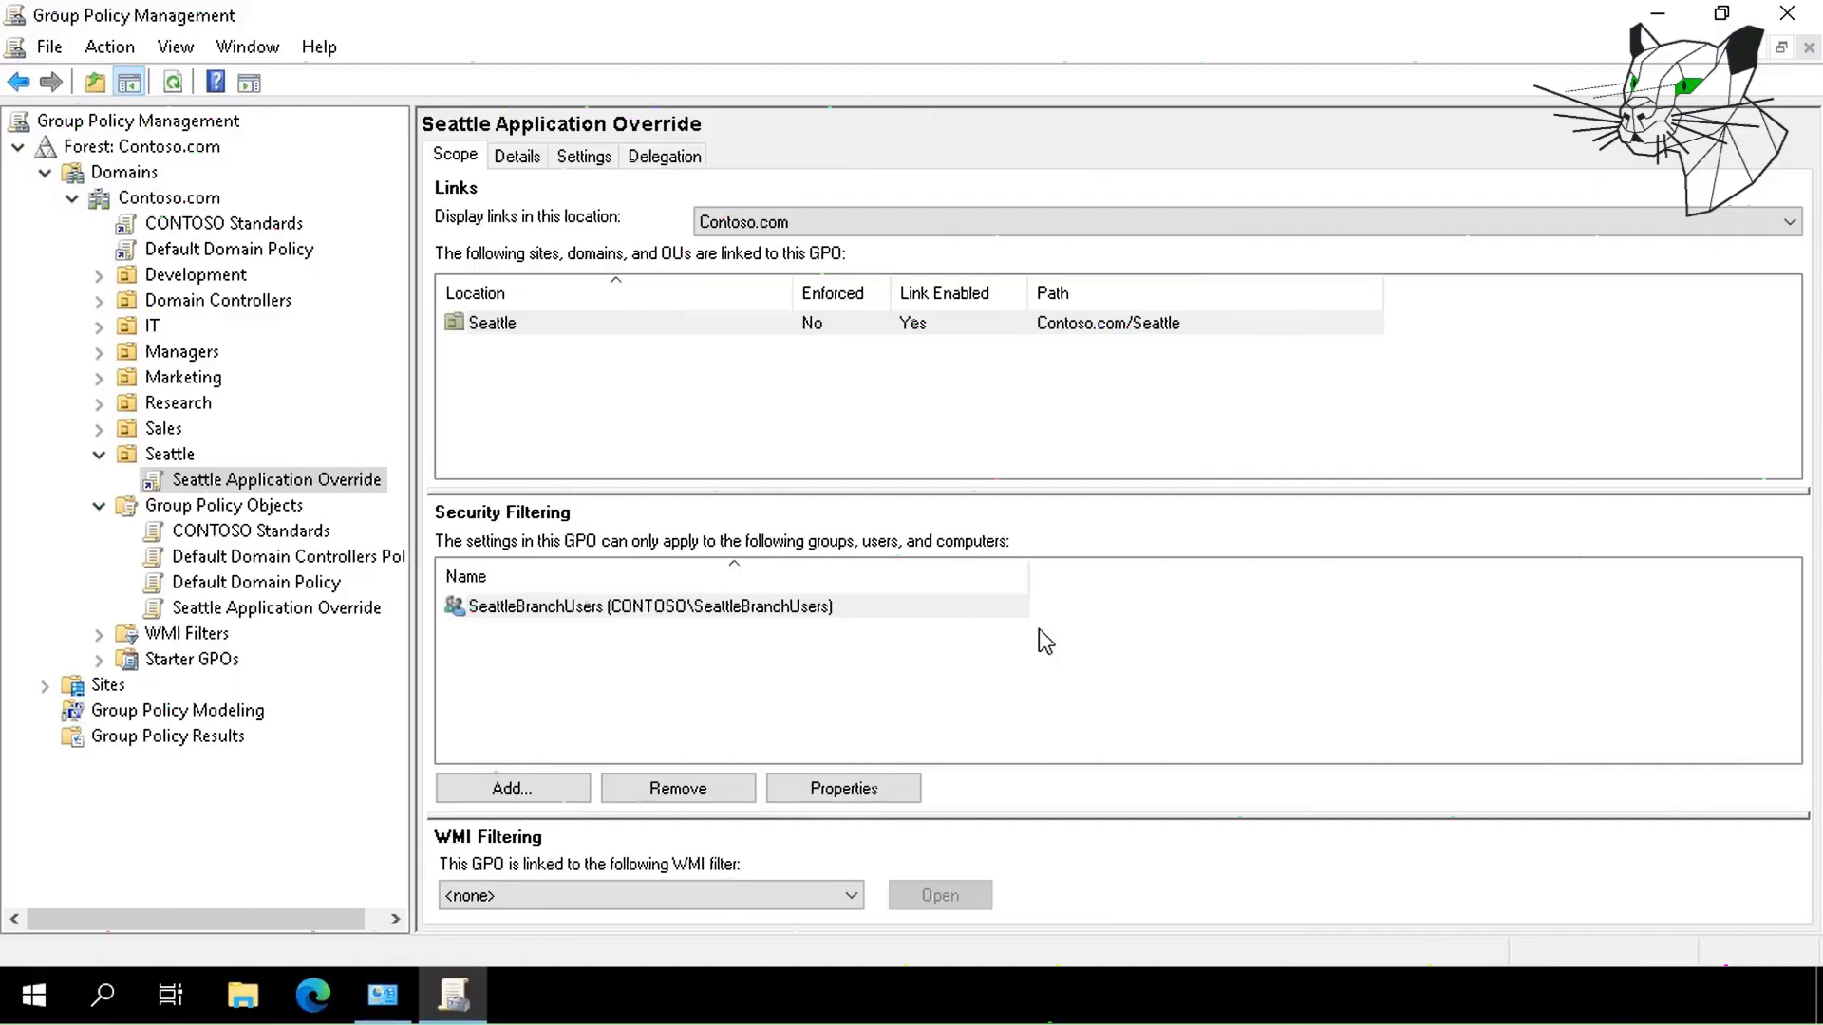
left_click(508, 790)
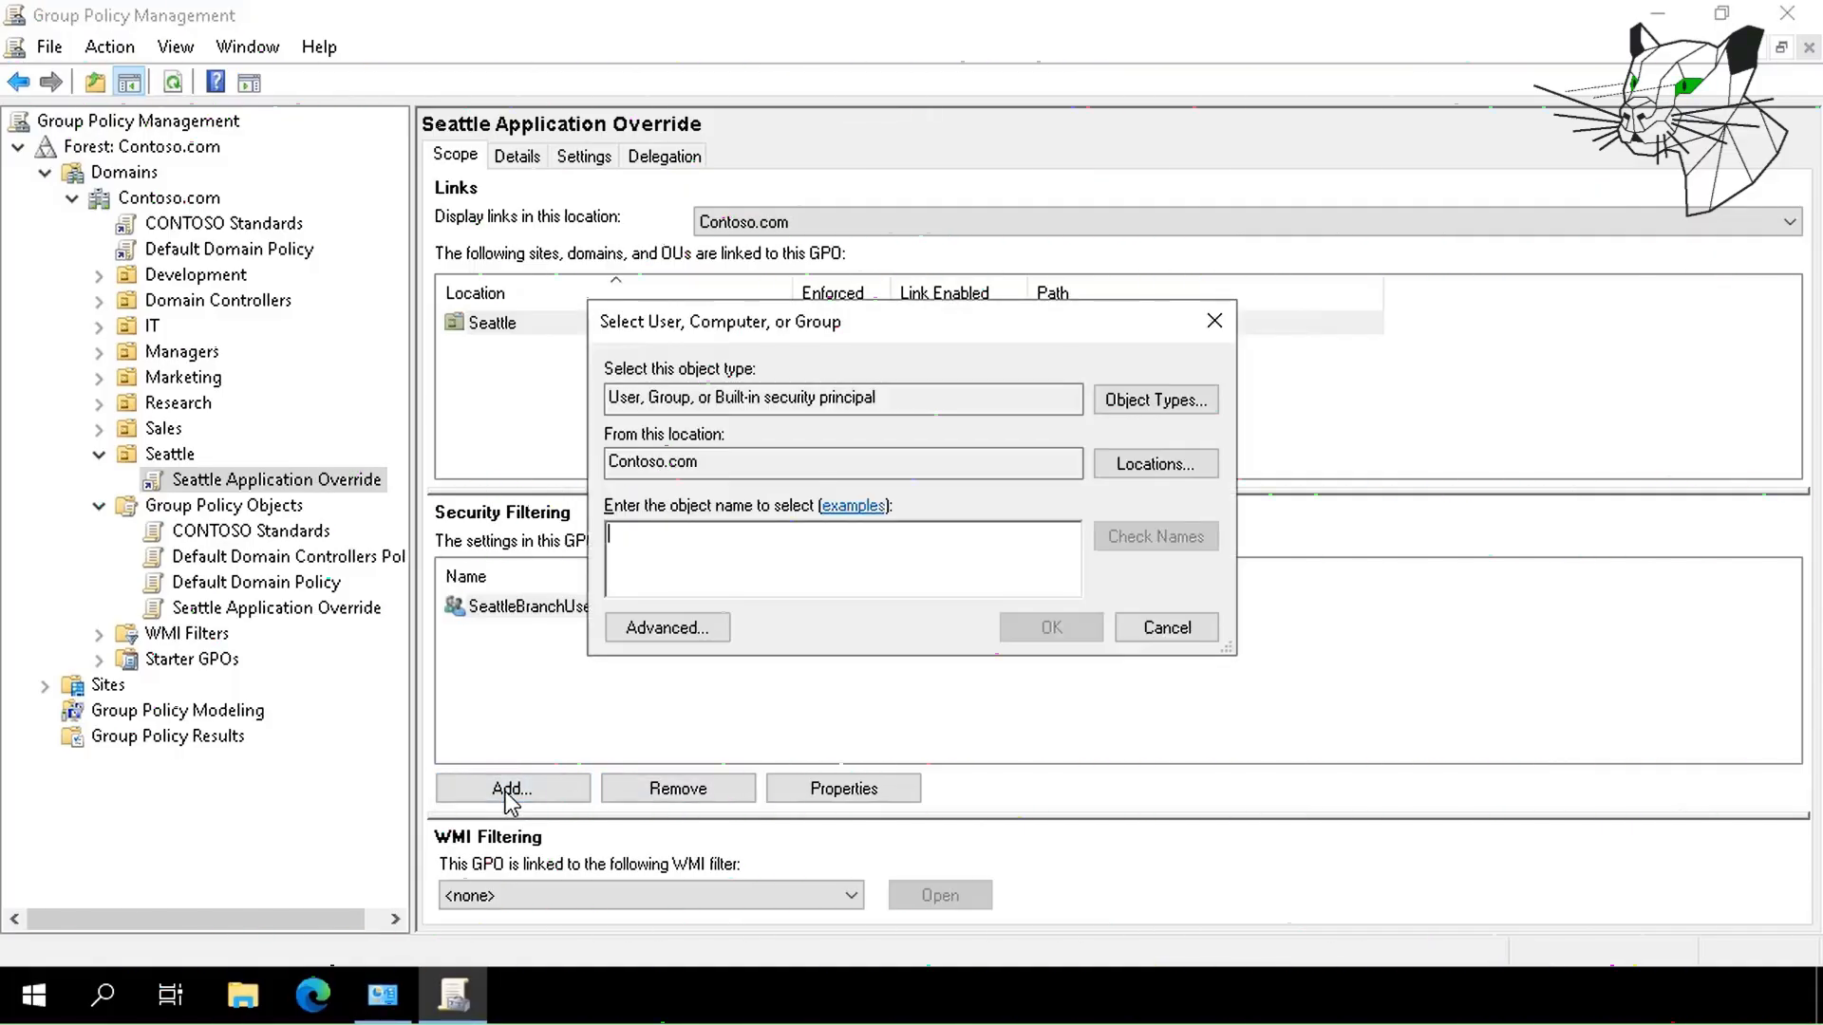
type("SEA")
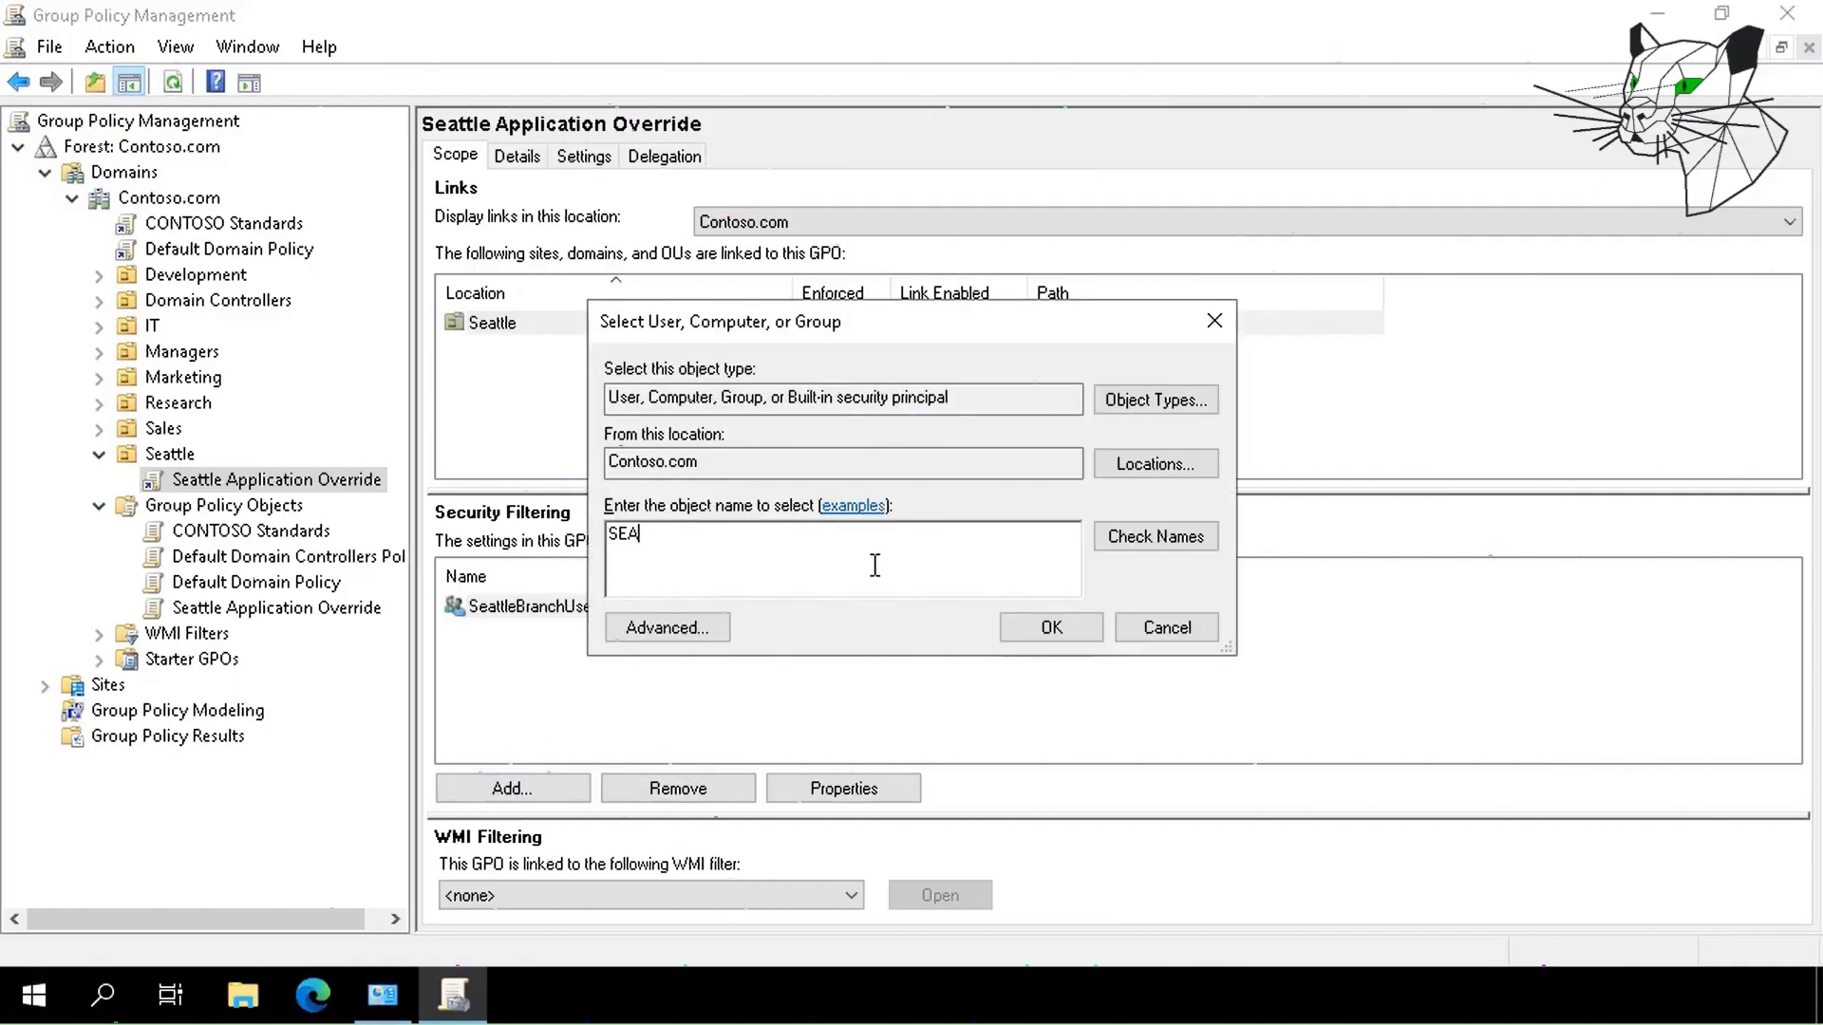
type("-CL1")
left_click(1158, 528)
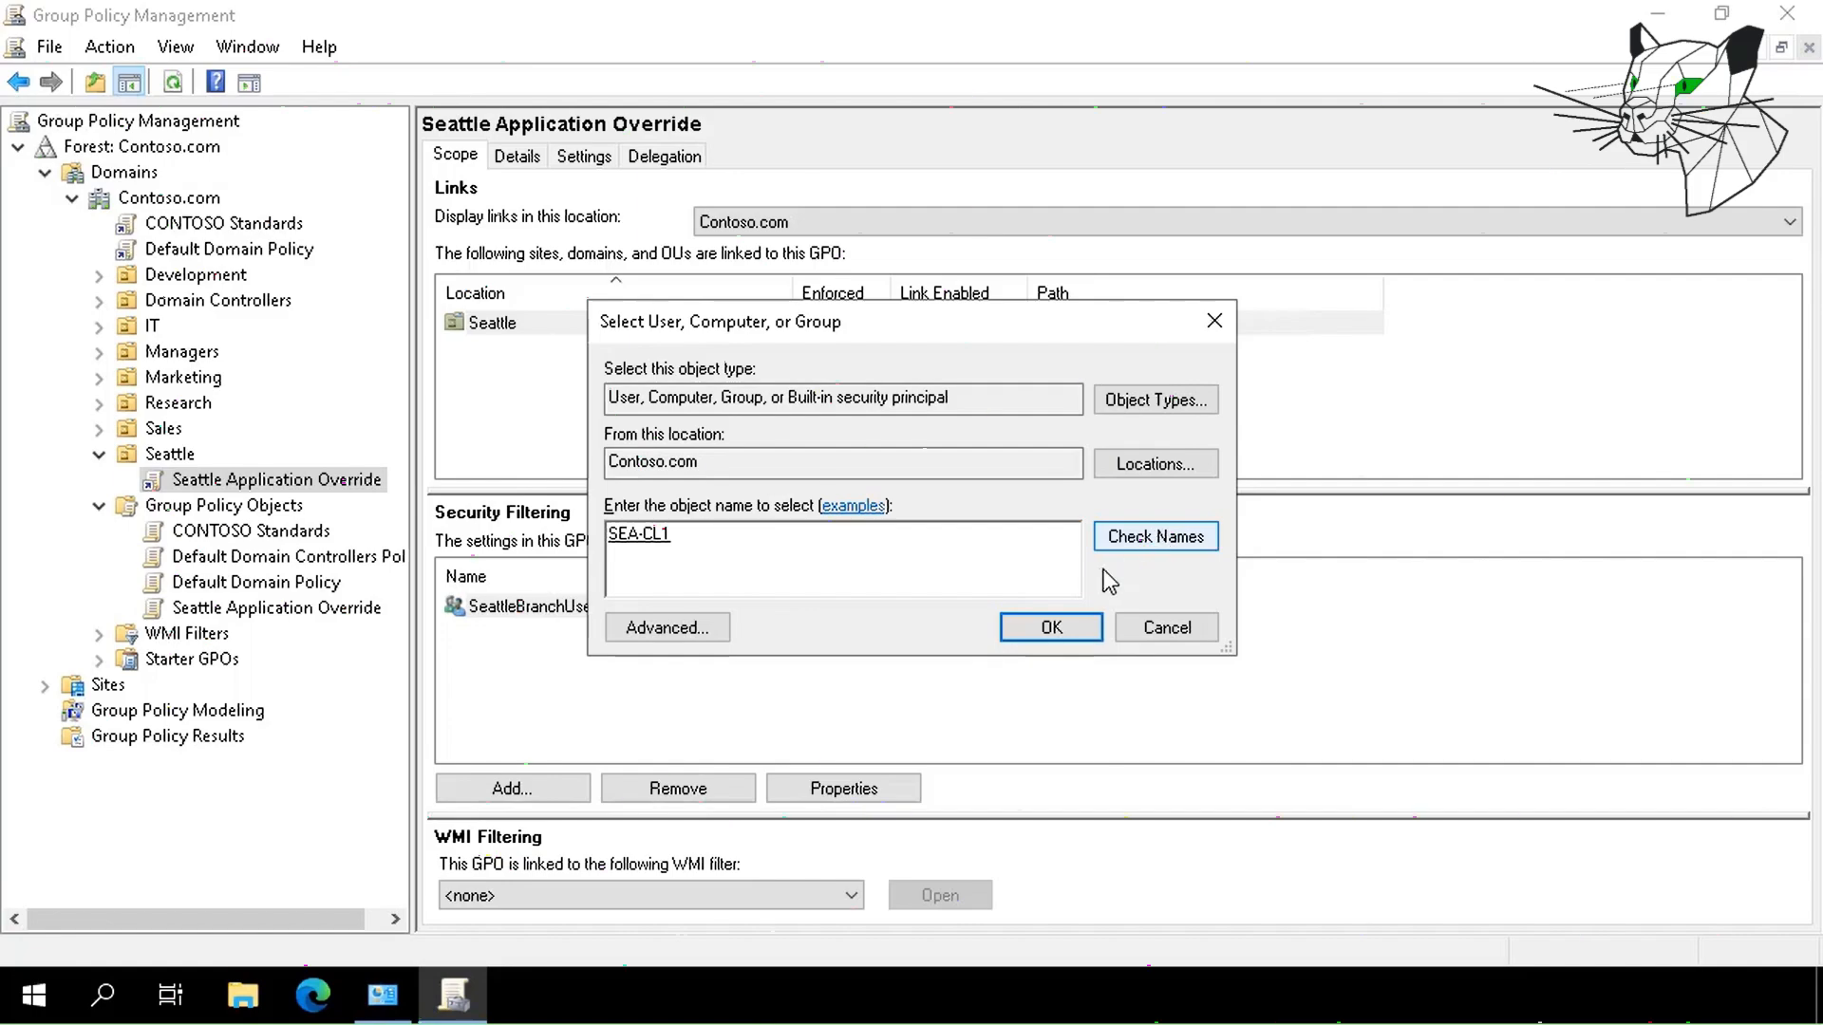
left_click(1083, 628)
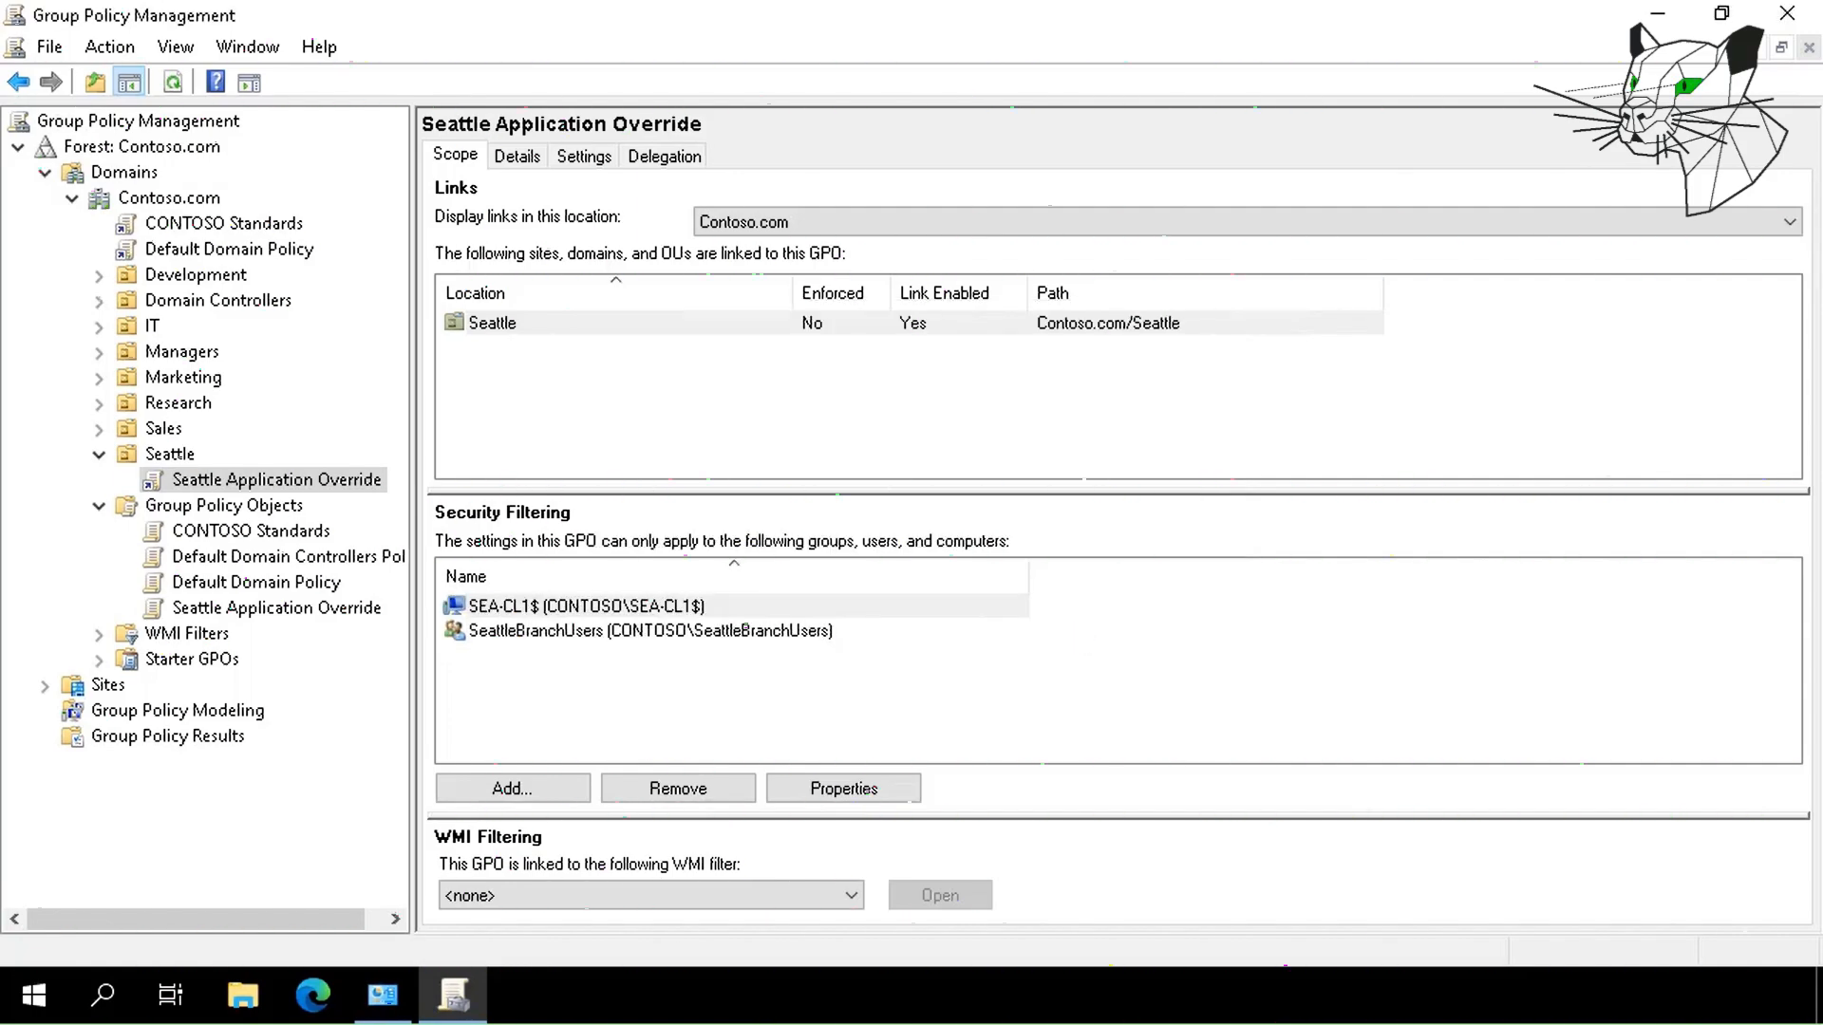
left_click(167, 739)
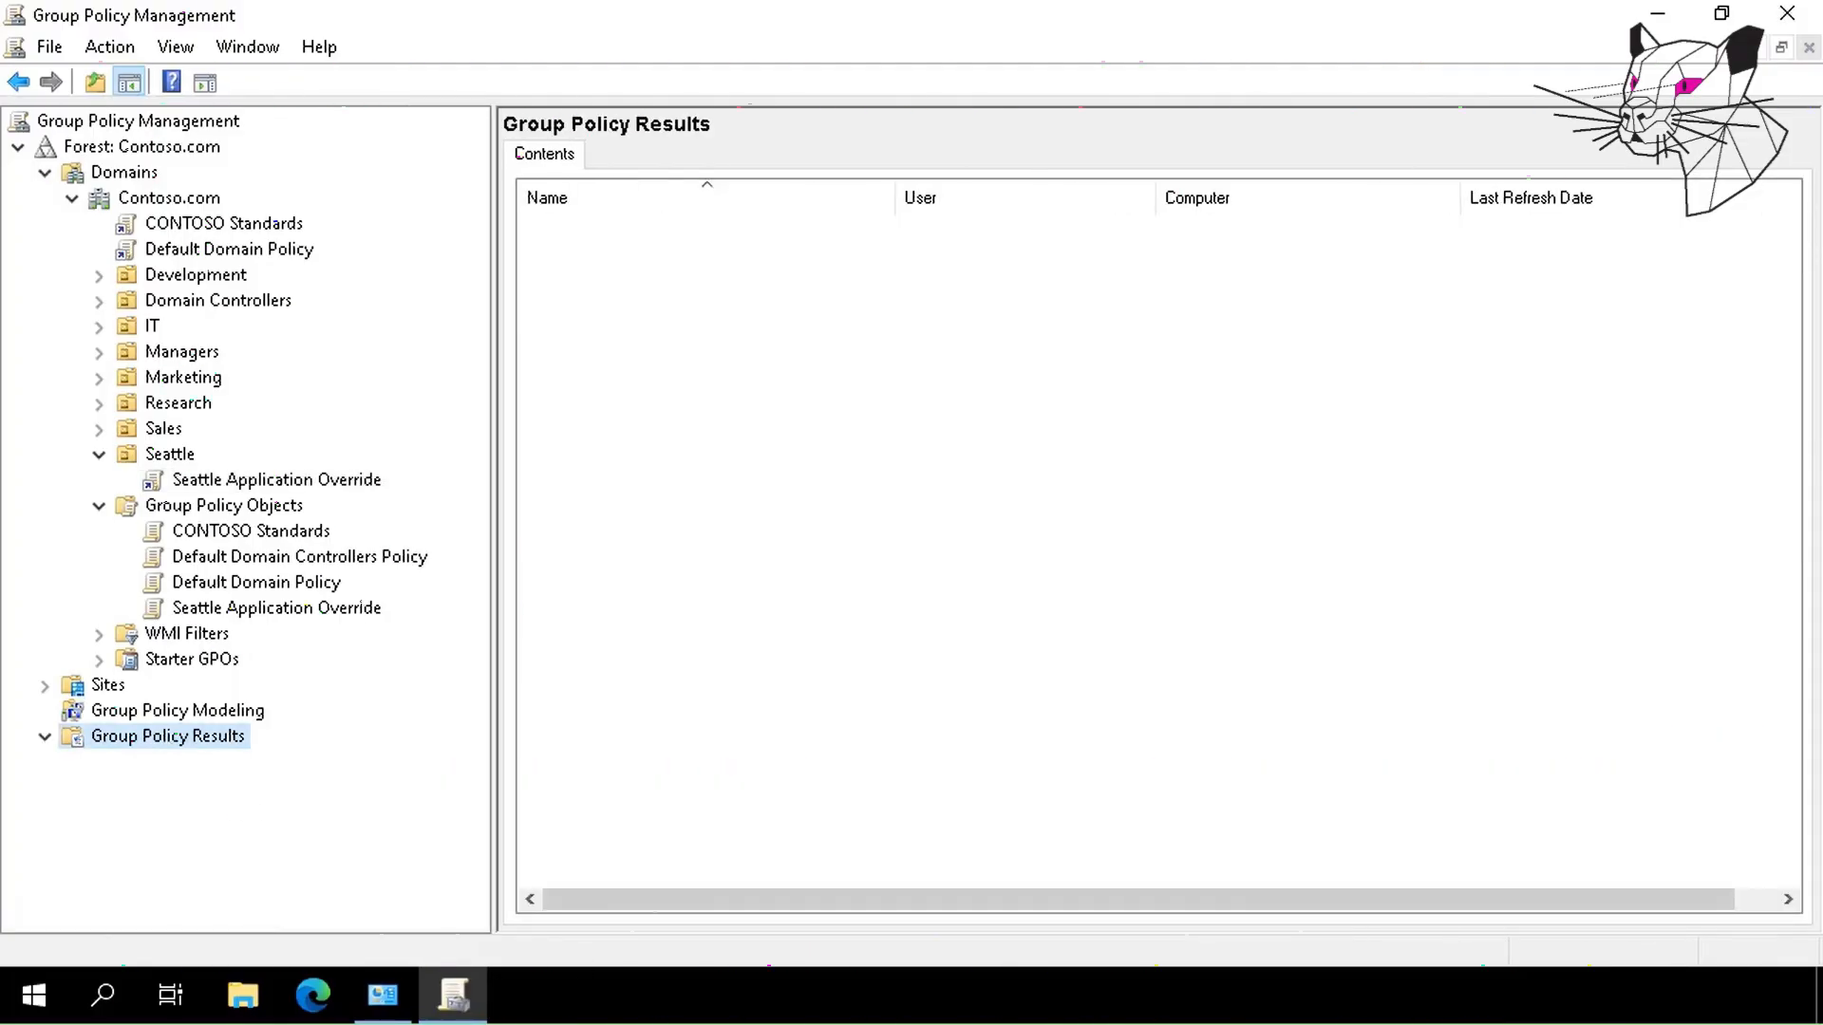
Launch the Group Policy Results Wizard and target the other computer SEA-CL1.
right_click(207, 745)
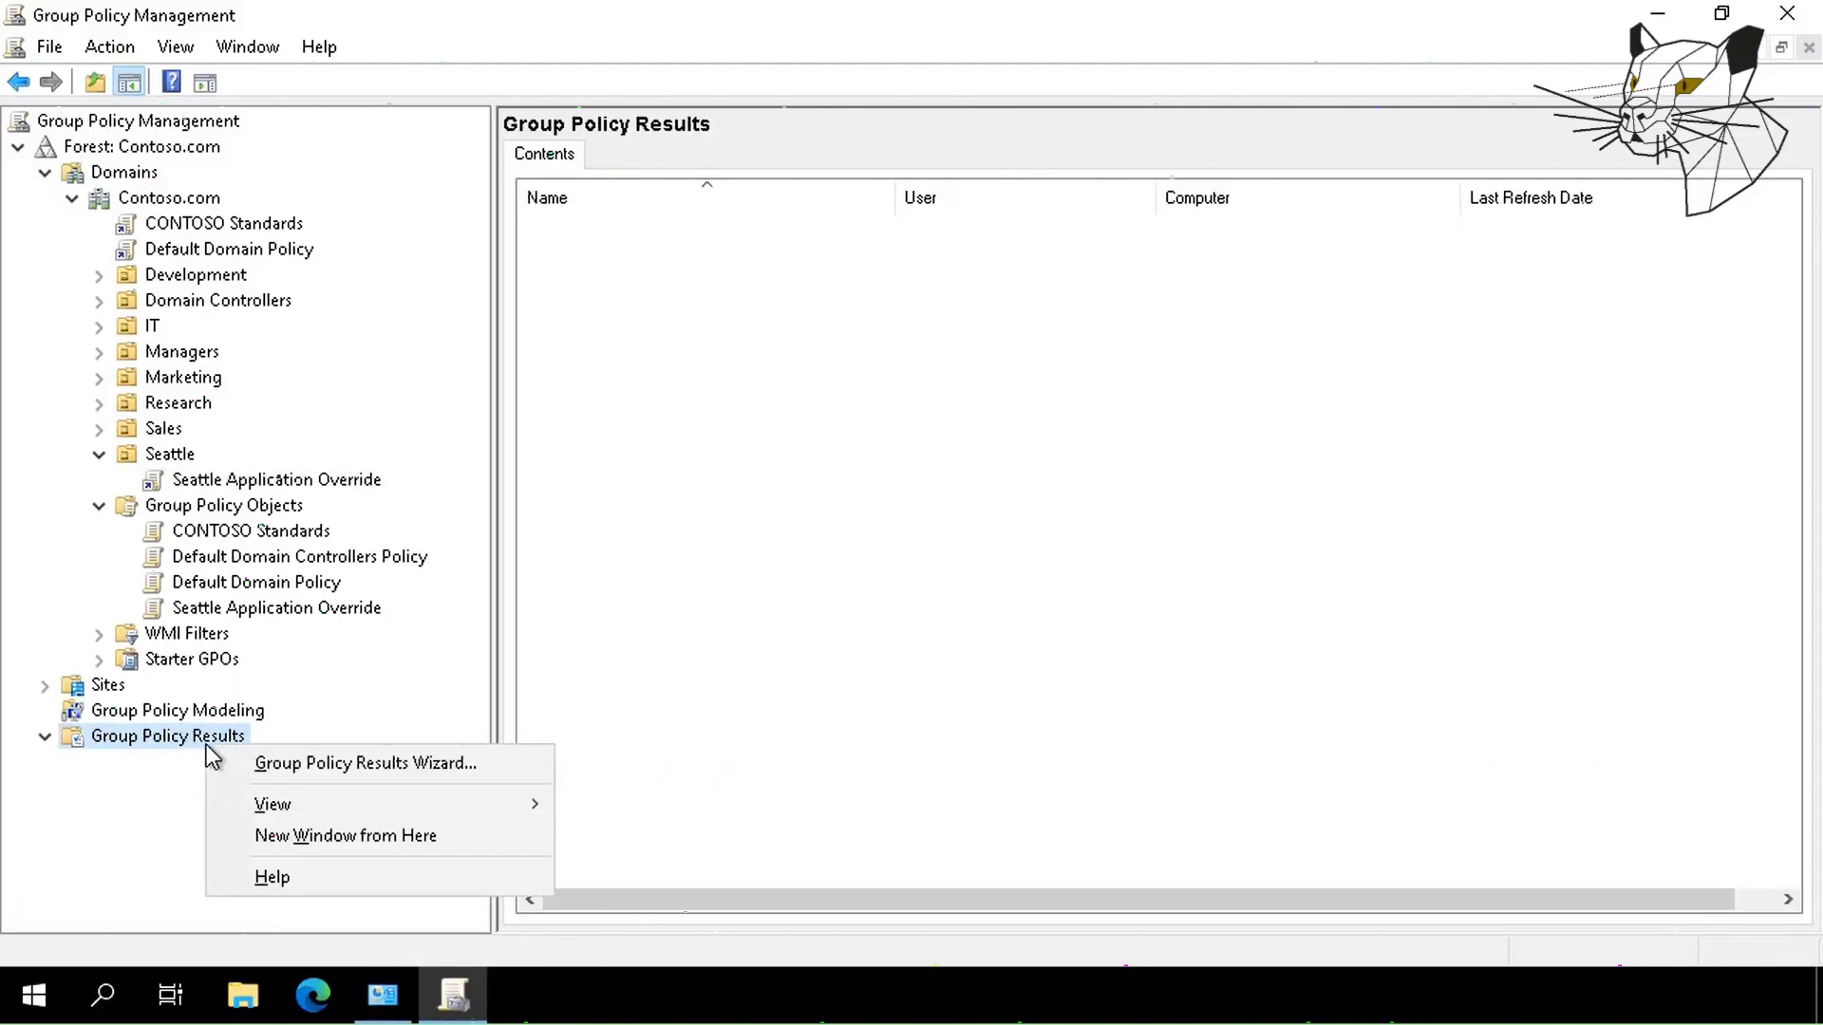
left_click(275, 771)
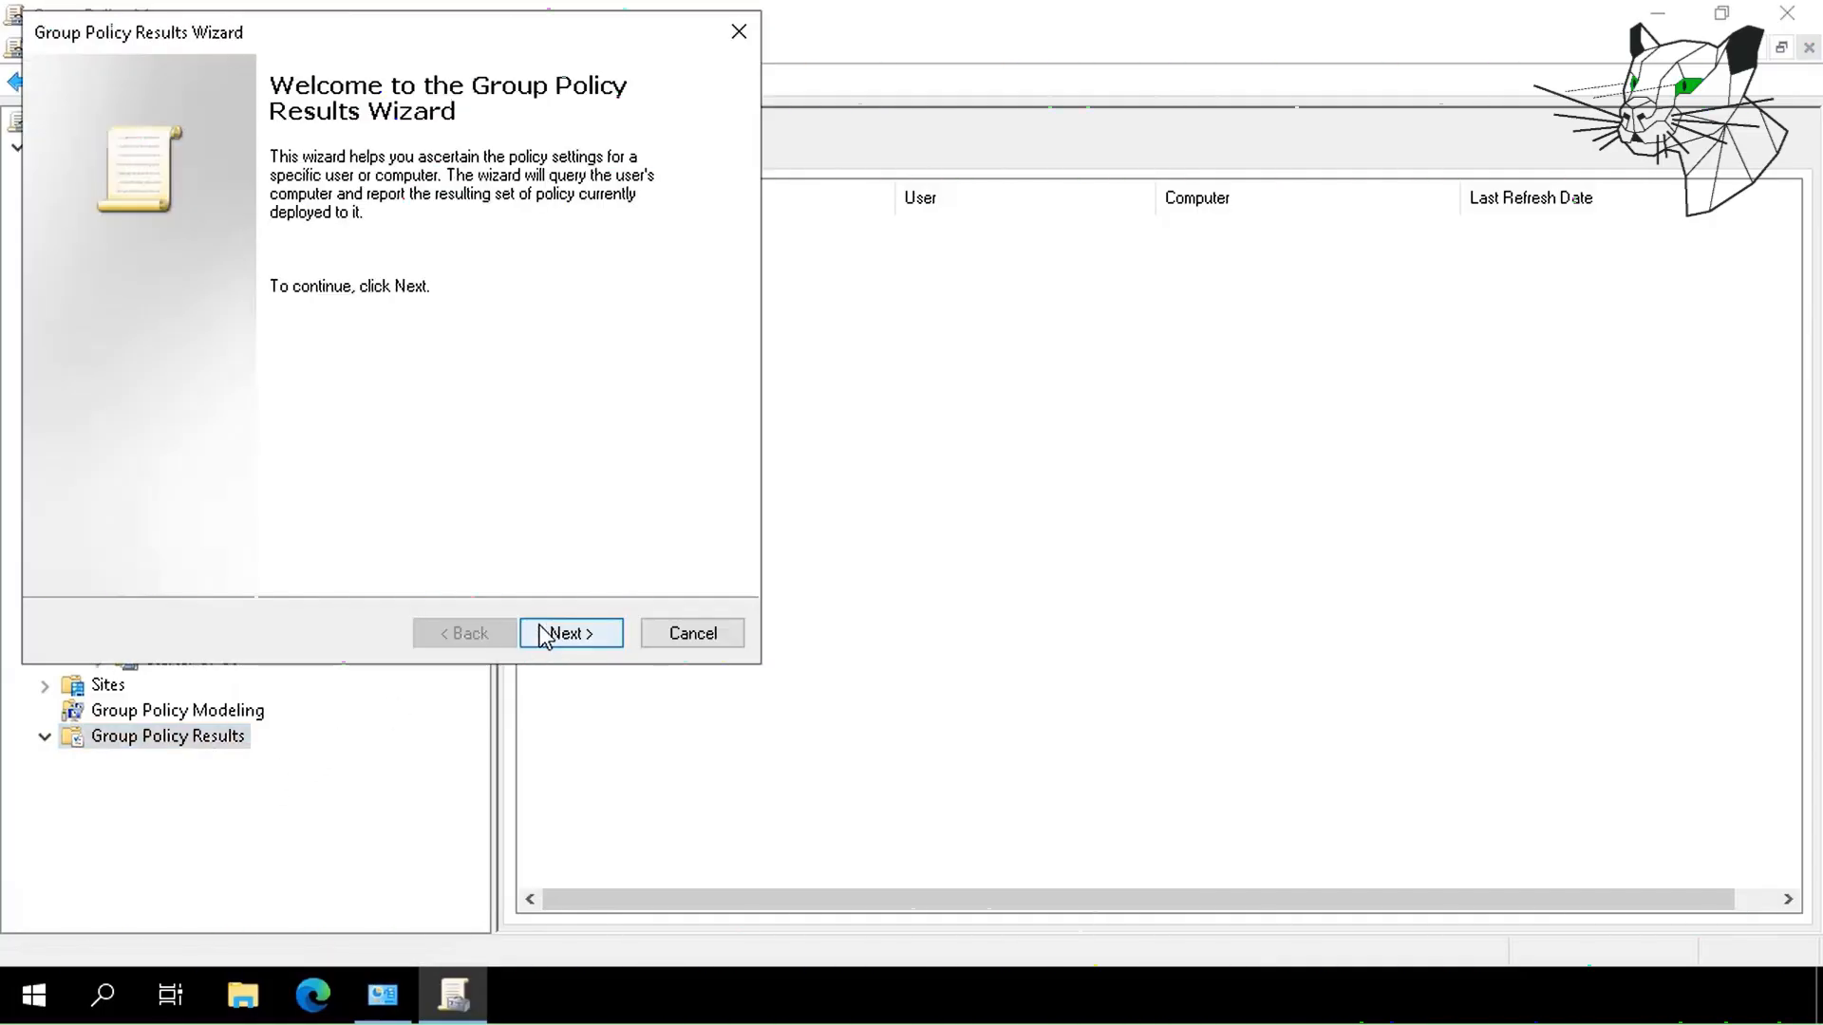
left_click(545, 636)
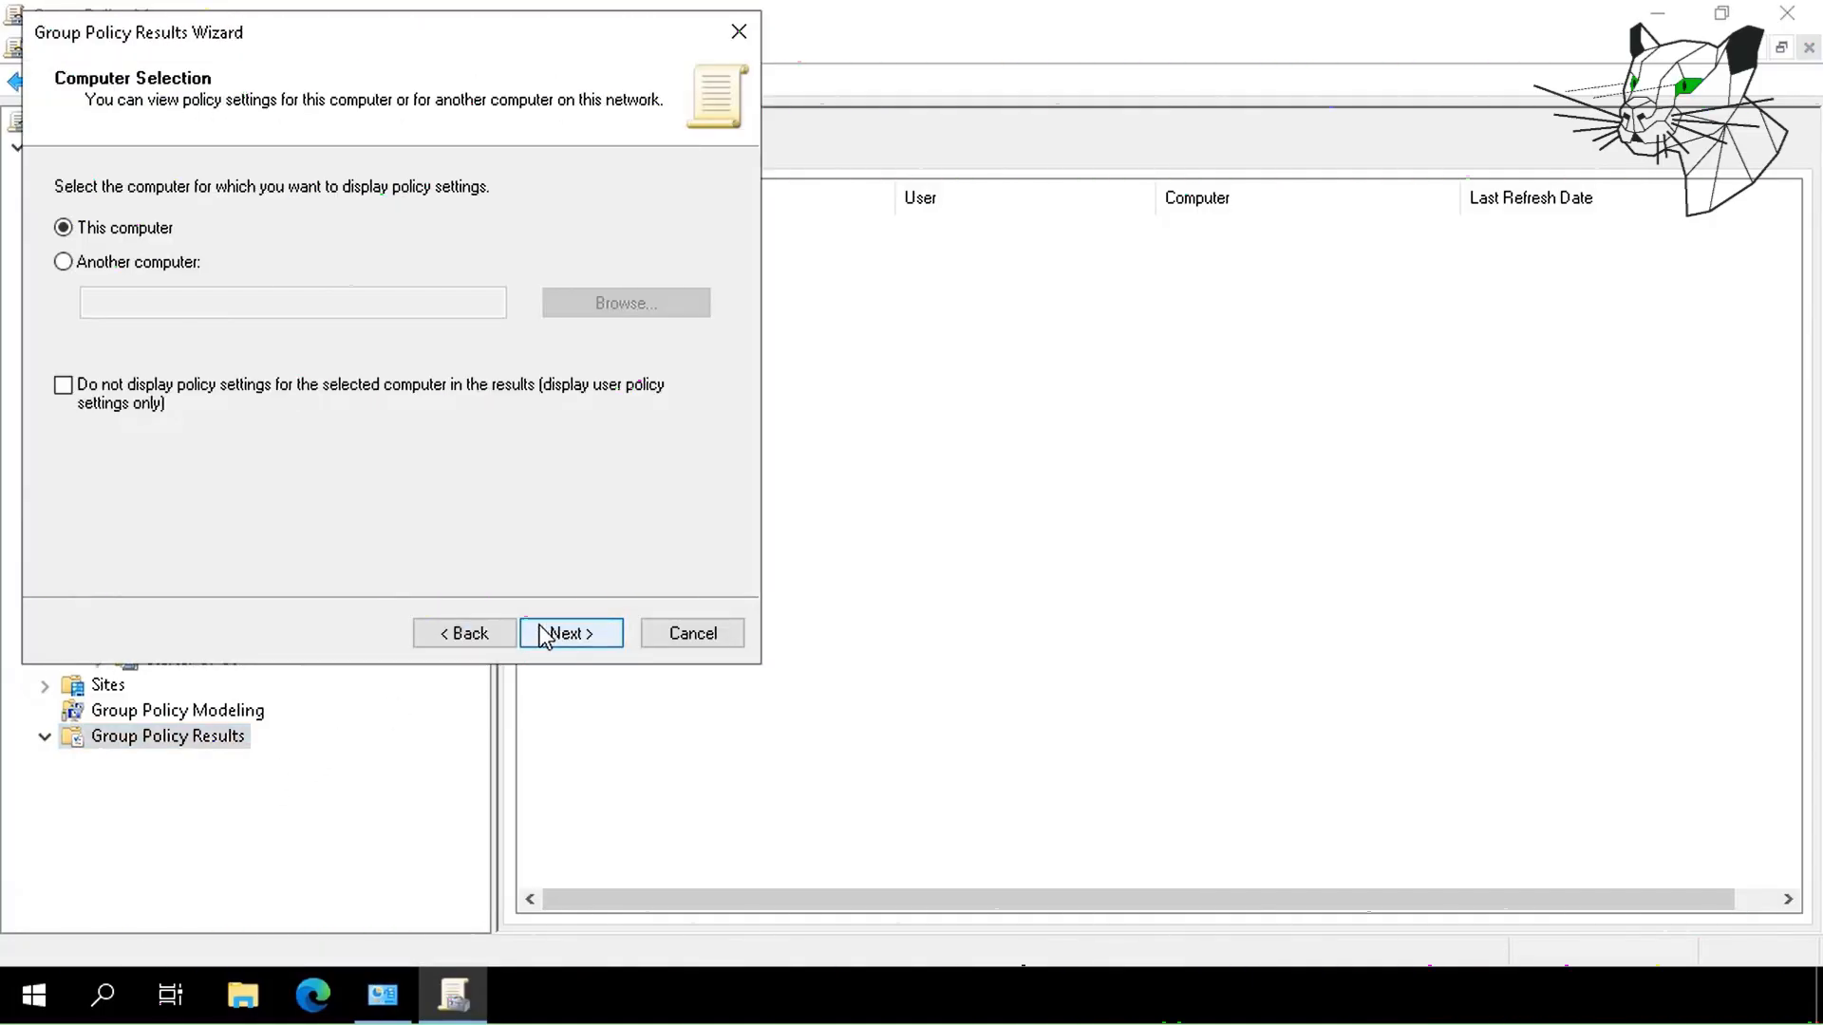
left_click(152, 262)
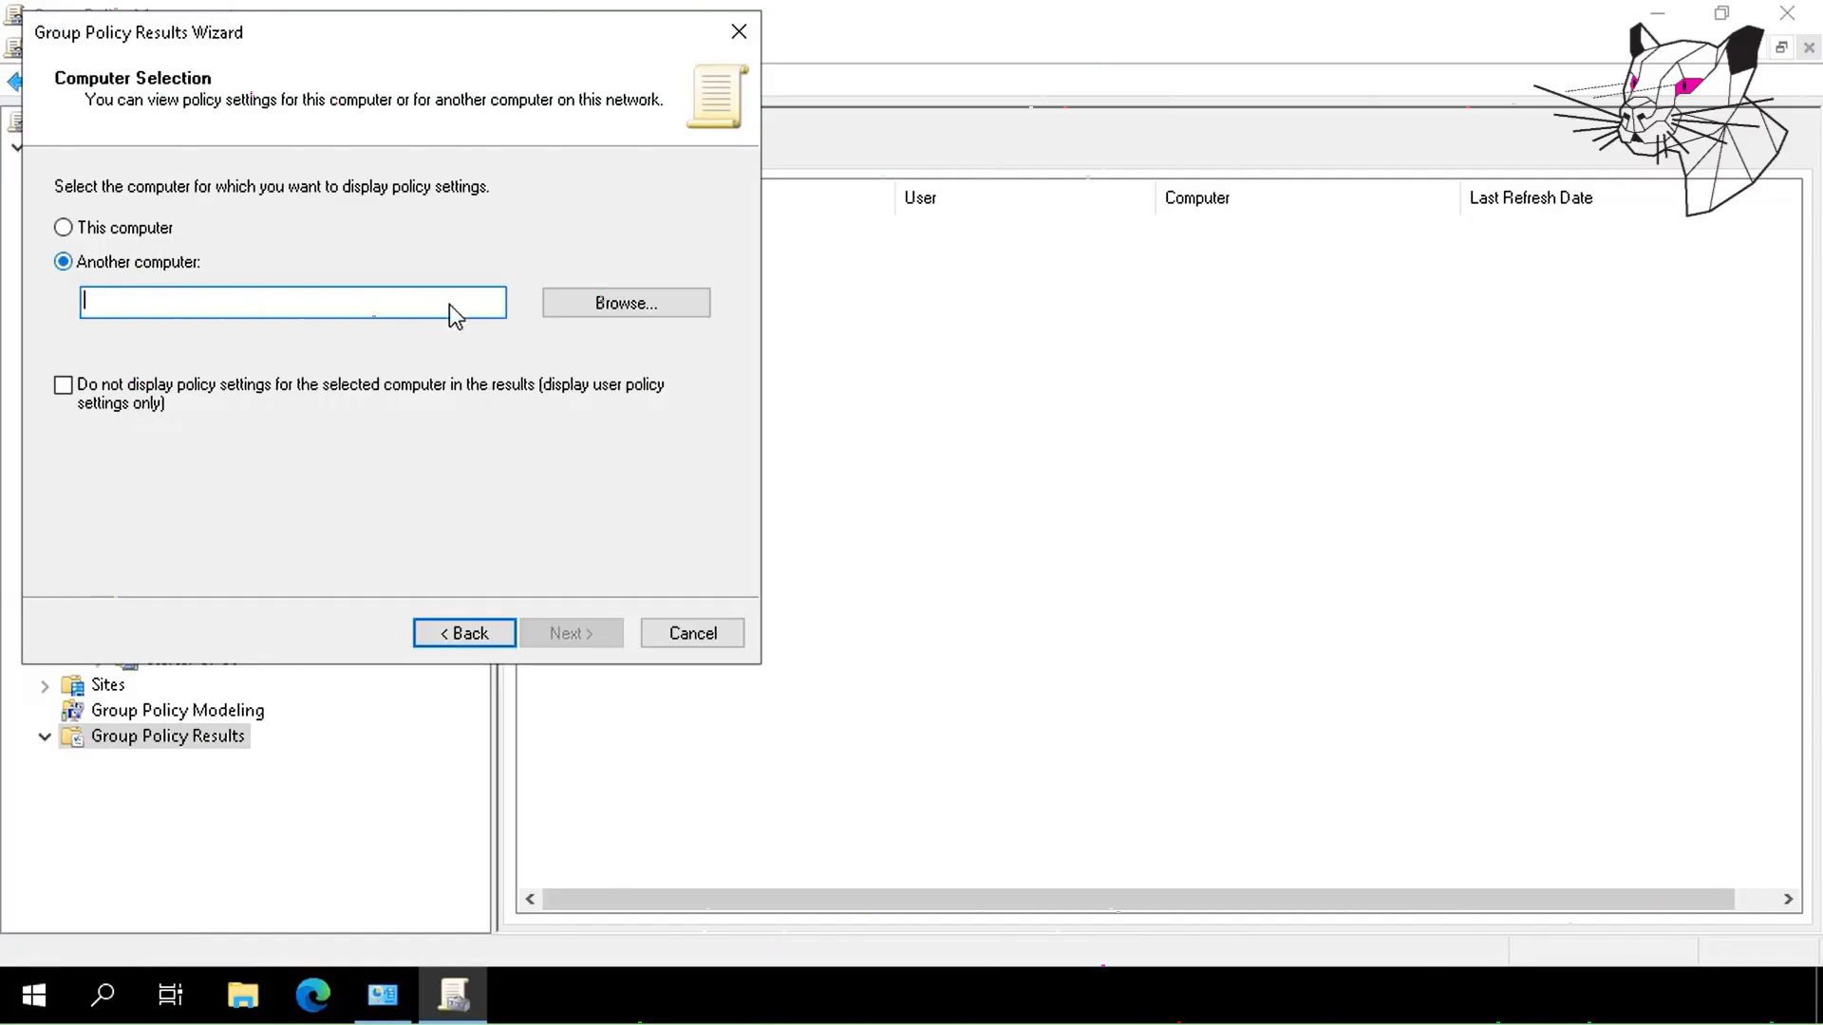
left_click(563, 306)
type("SEA-")
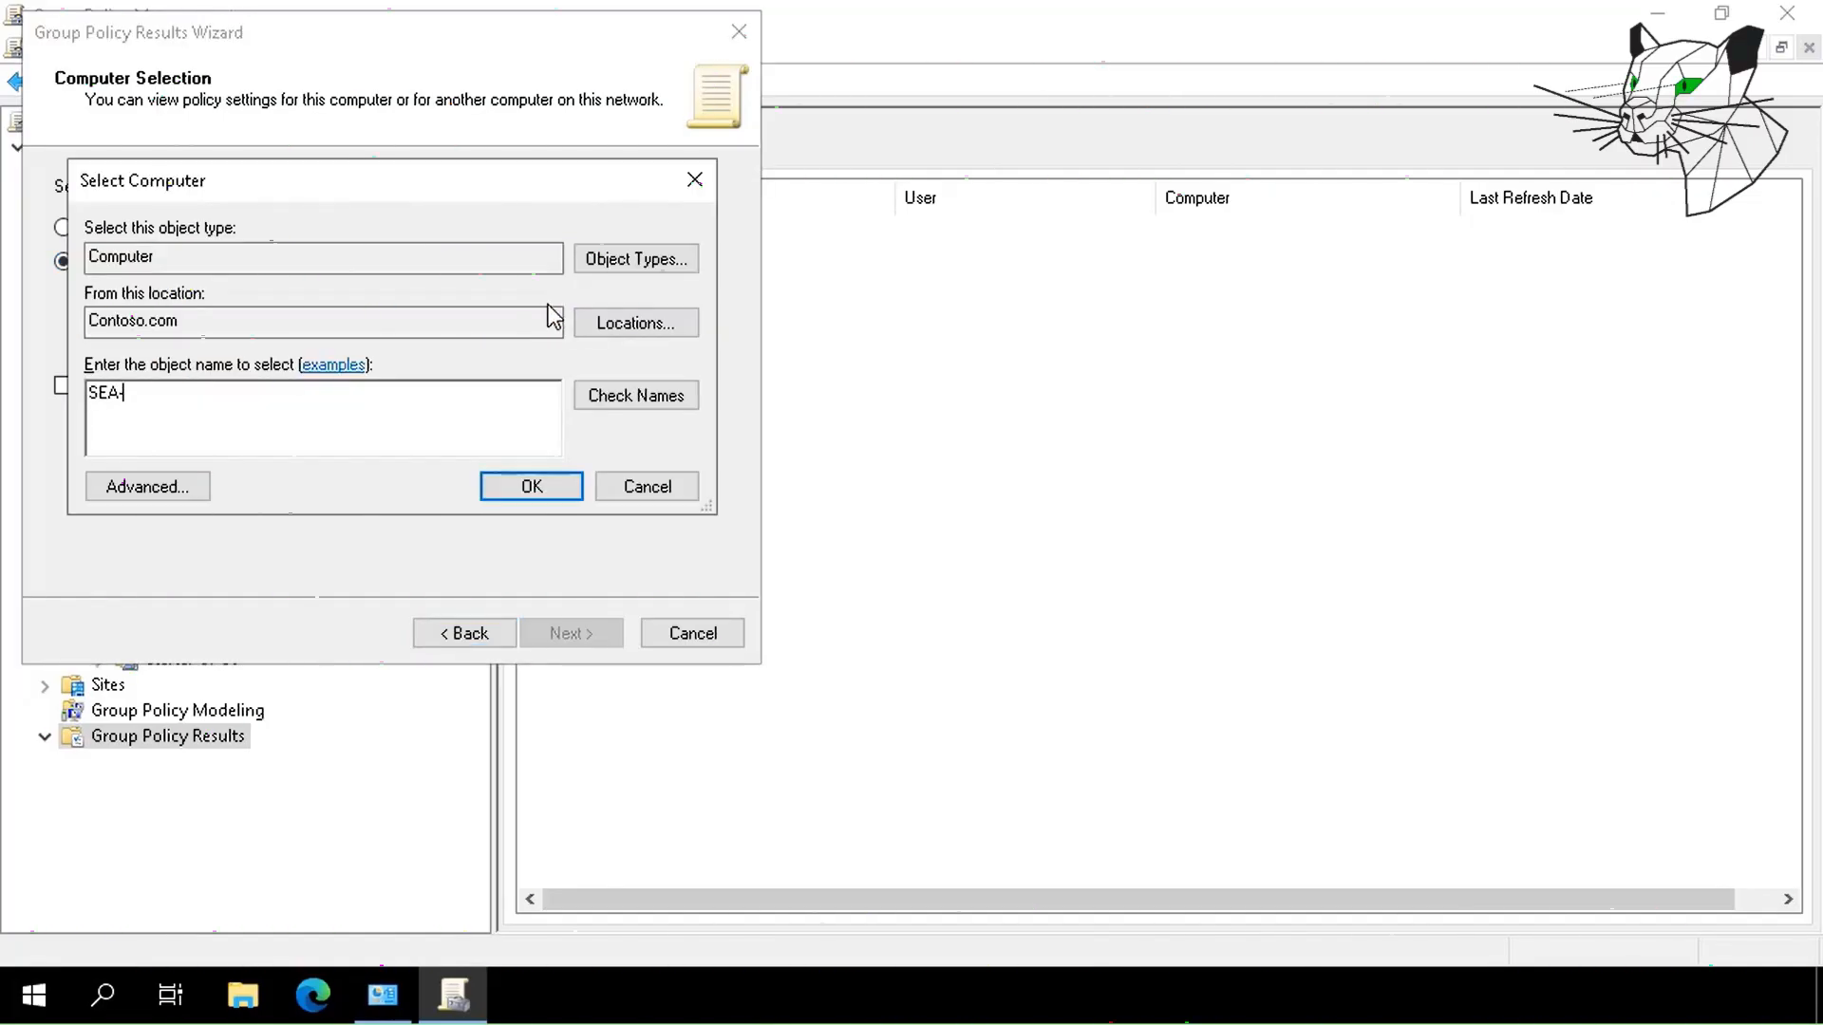
type("CL1")
left_click(635, 402)
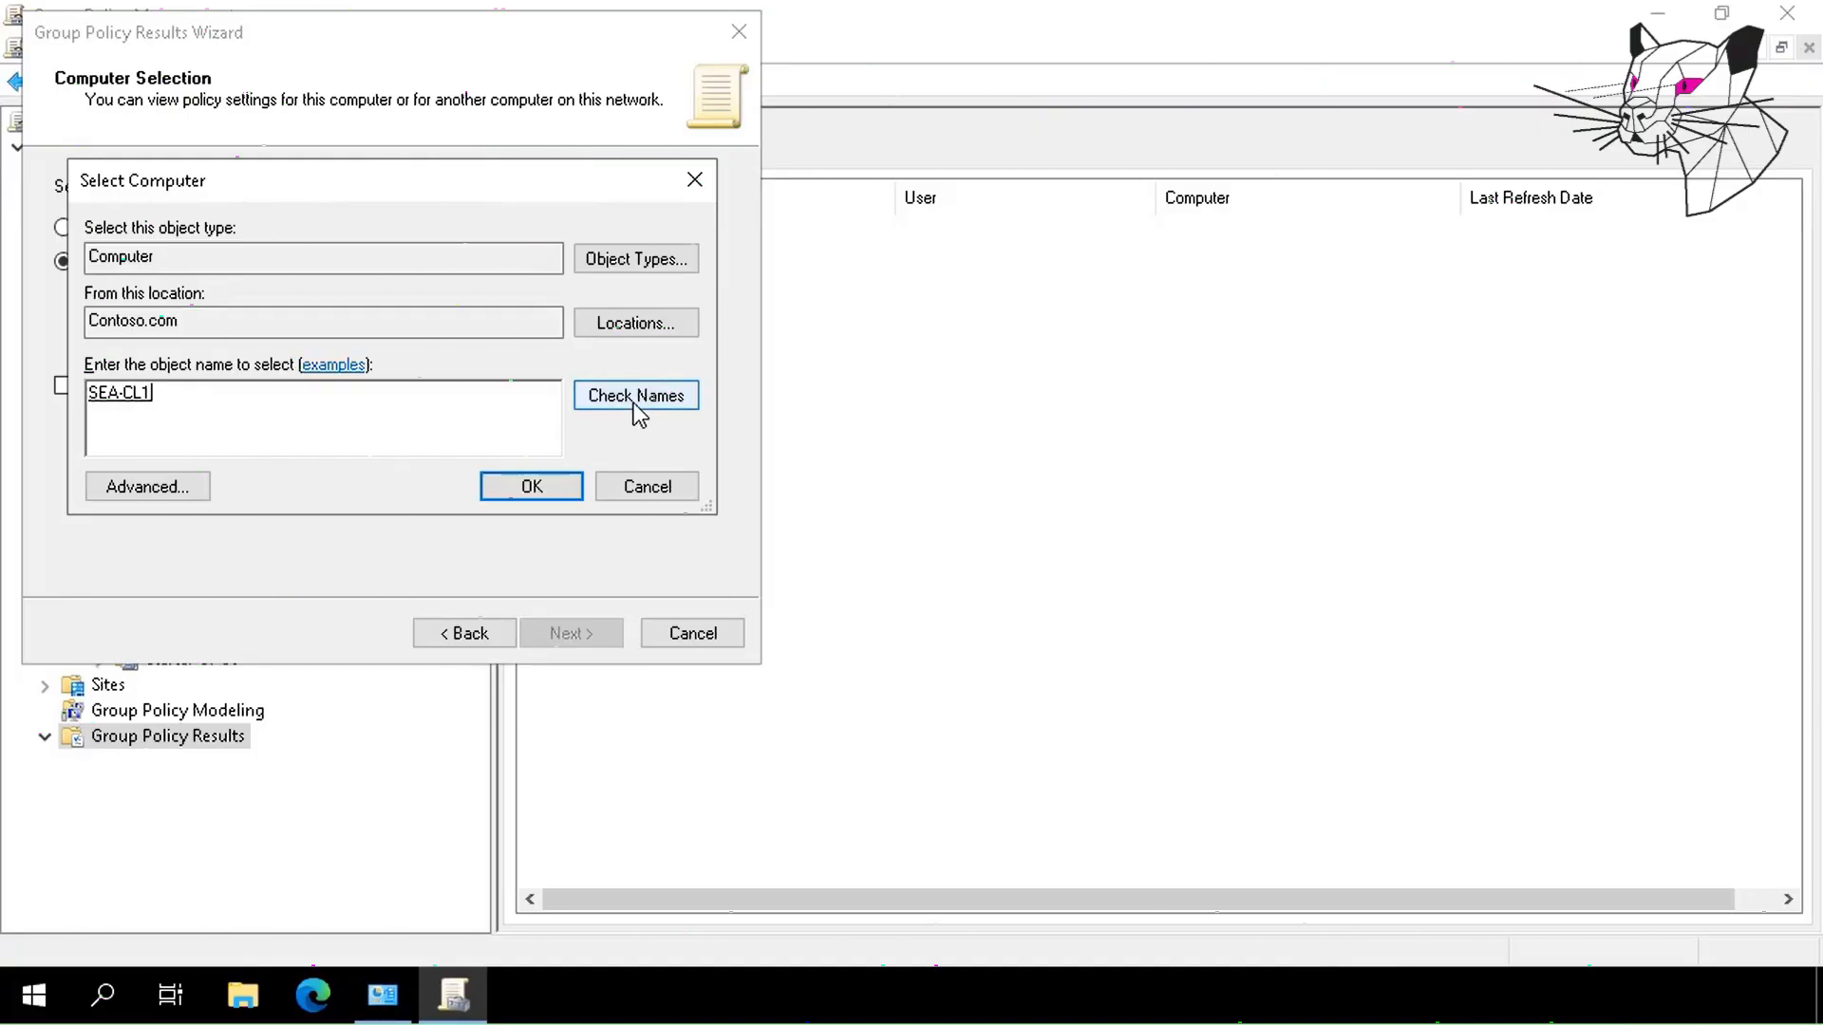
left_click(523, 498)
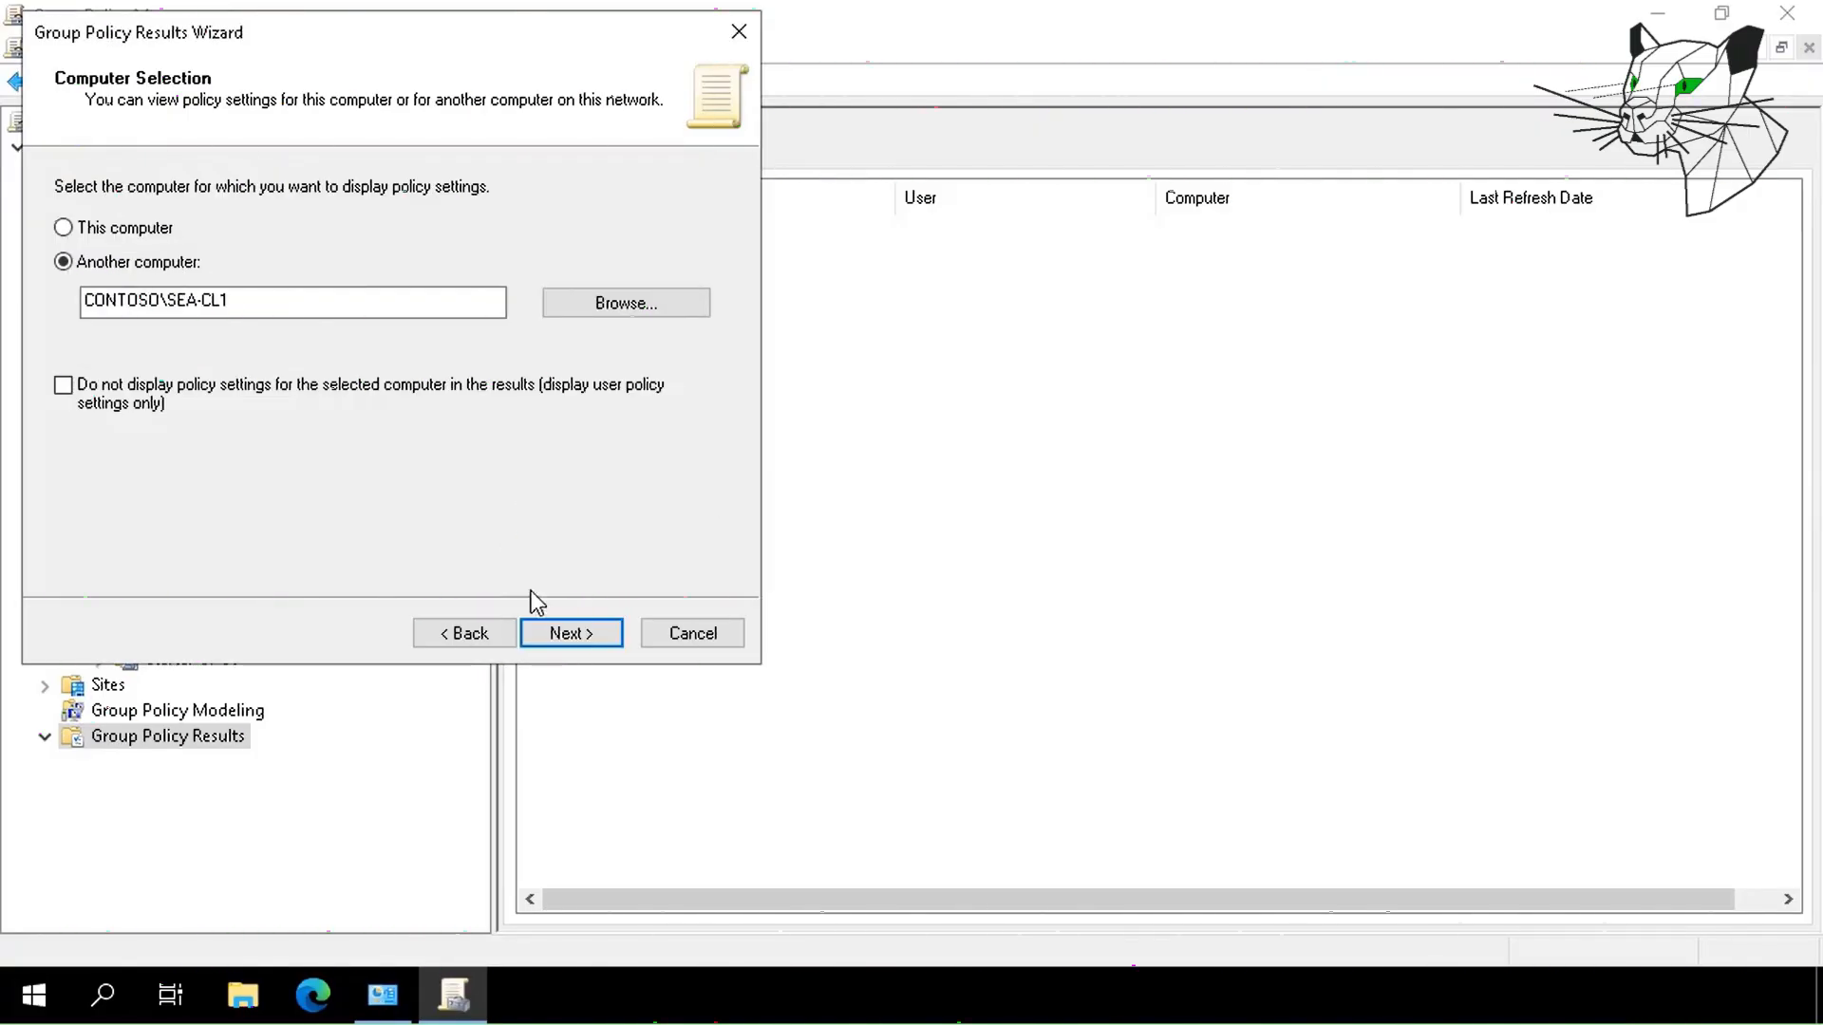
Choose the domain user, finish the wizard, and view the resulting SEA-CL1 report.
left_click(543, 635)
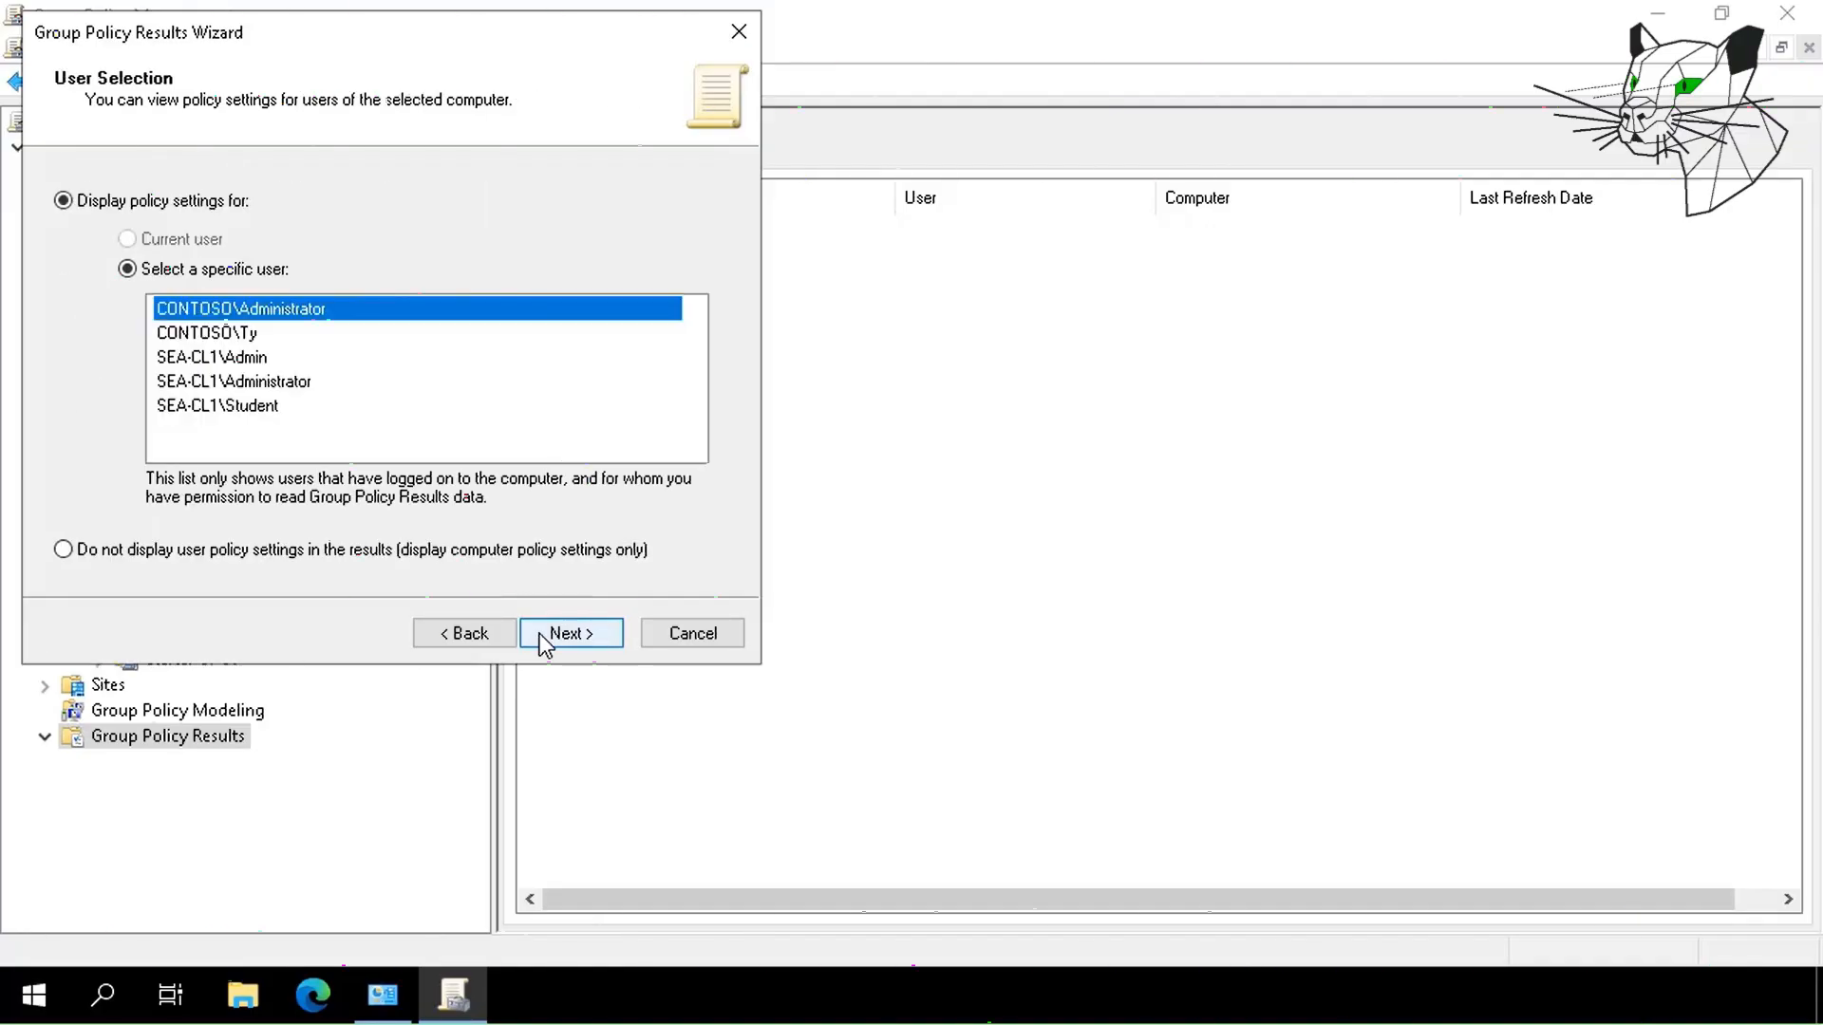
left_click(220, 334)
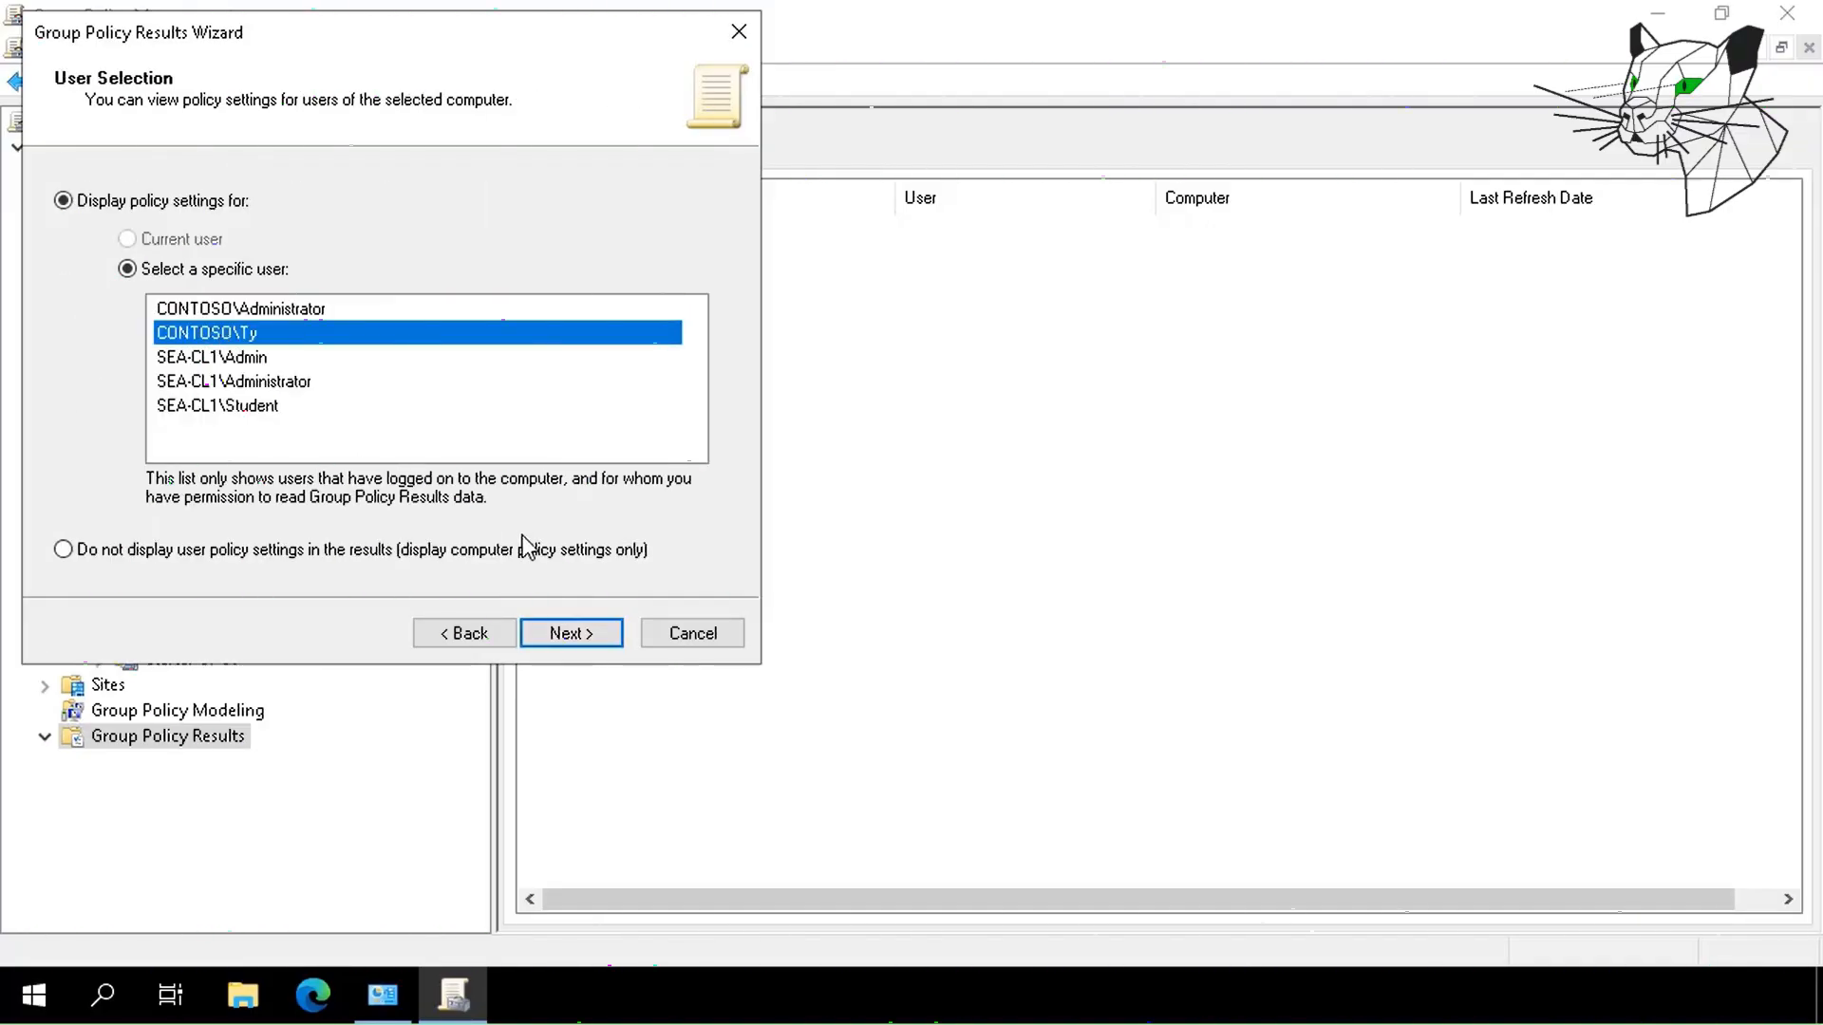
left_click(569, 638)
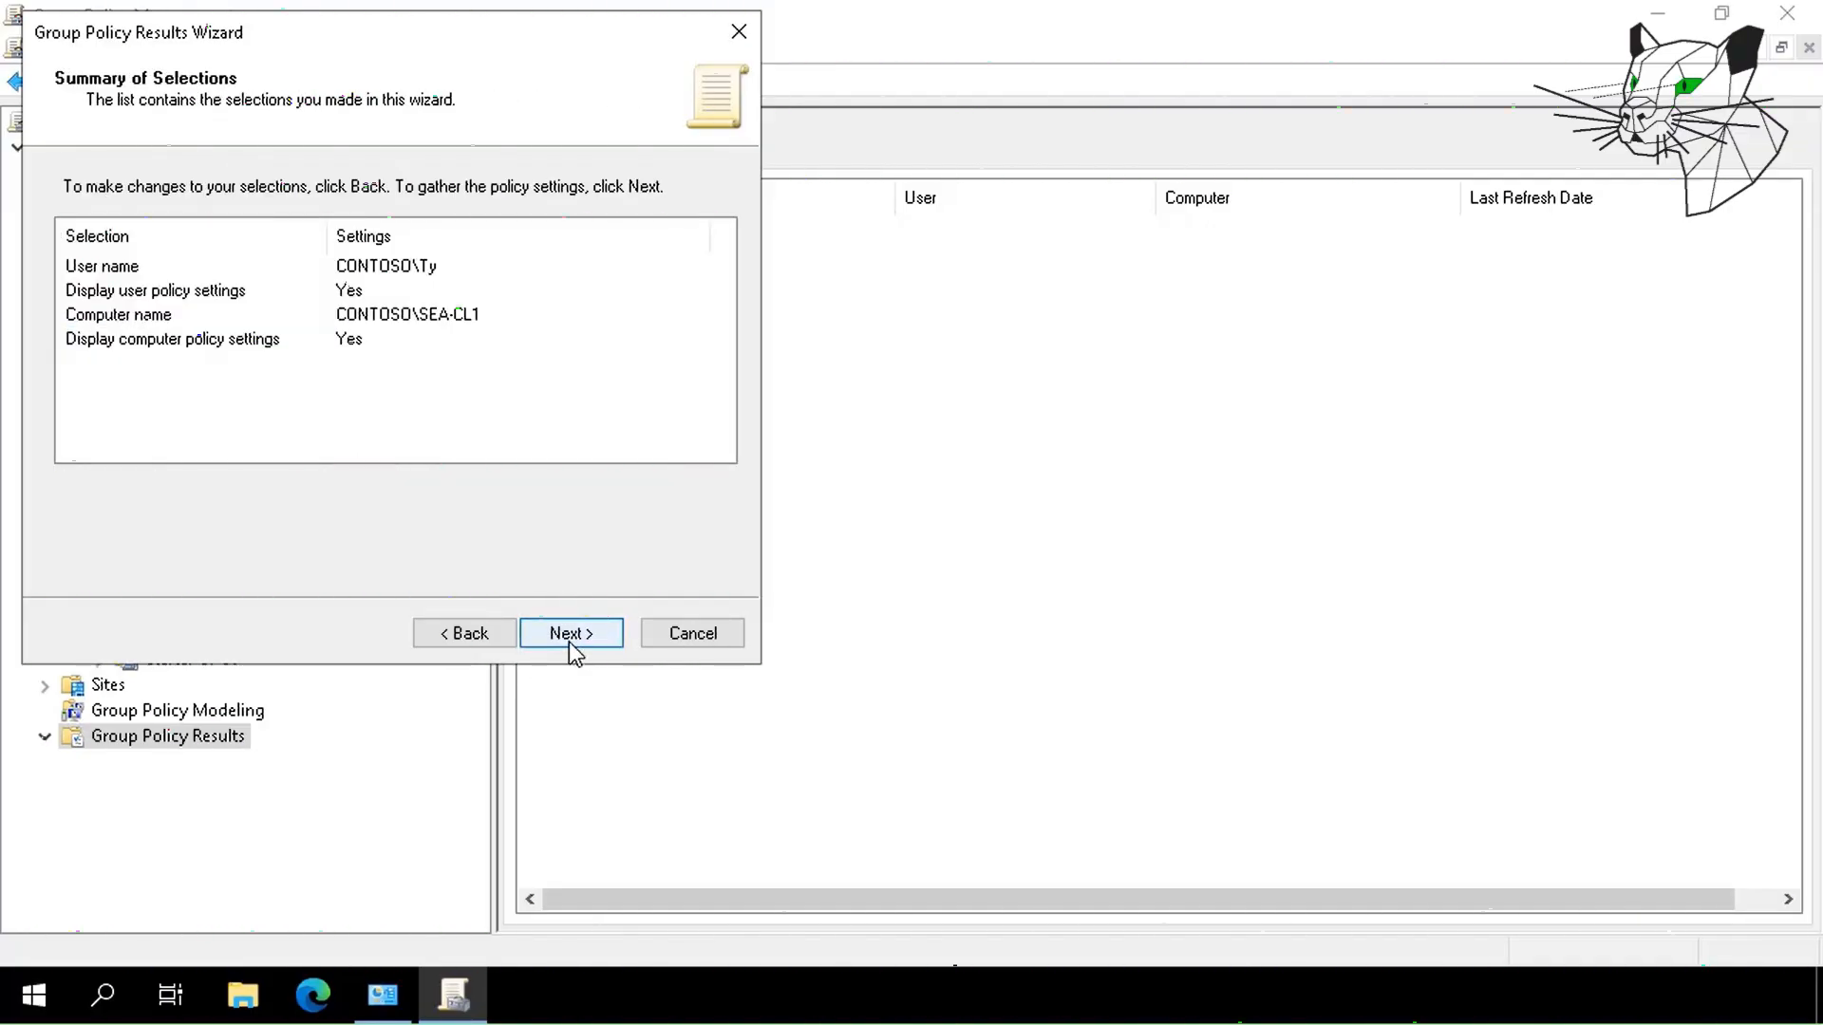
left_click(570, 636)
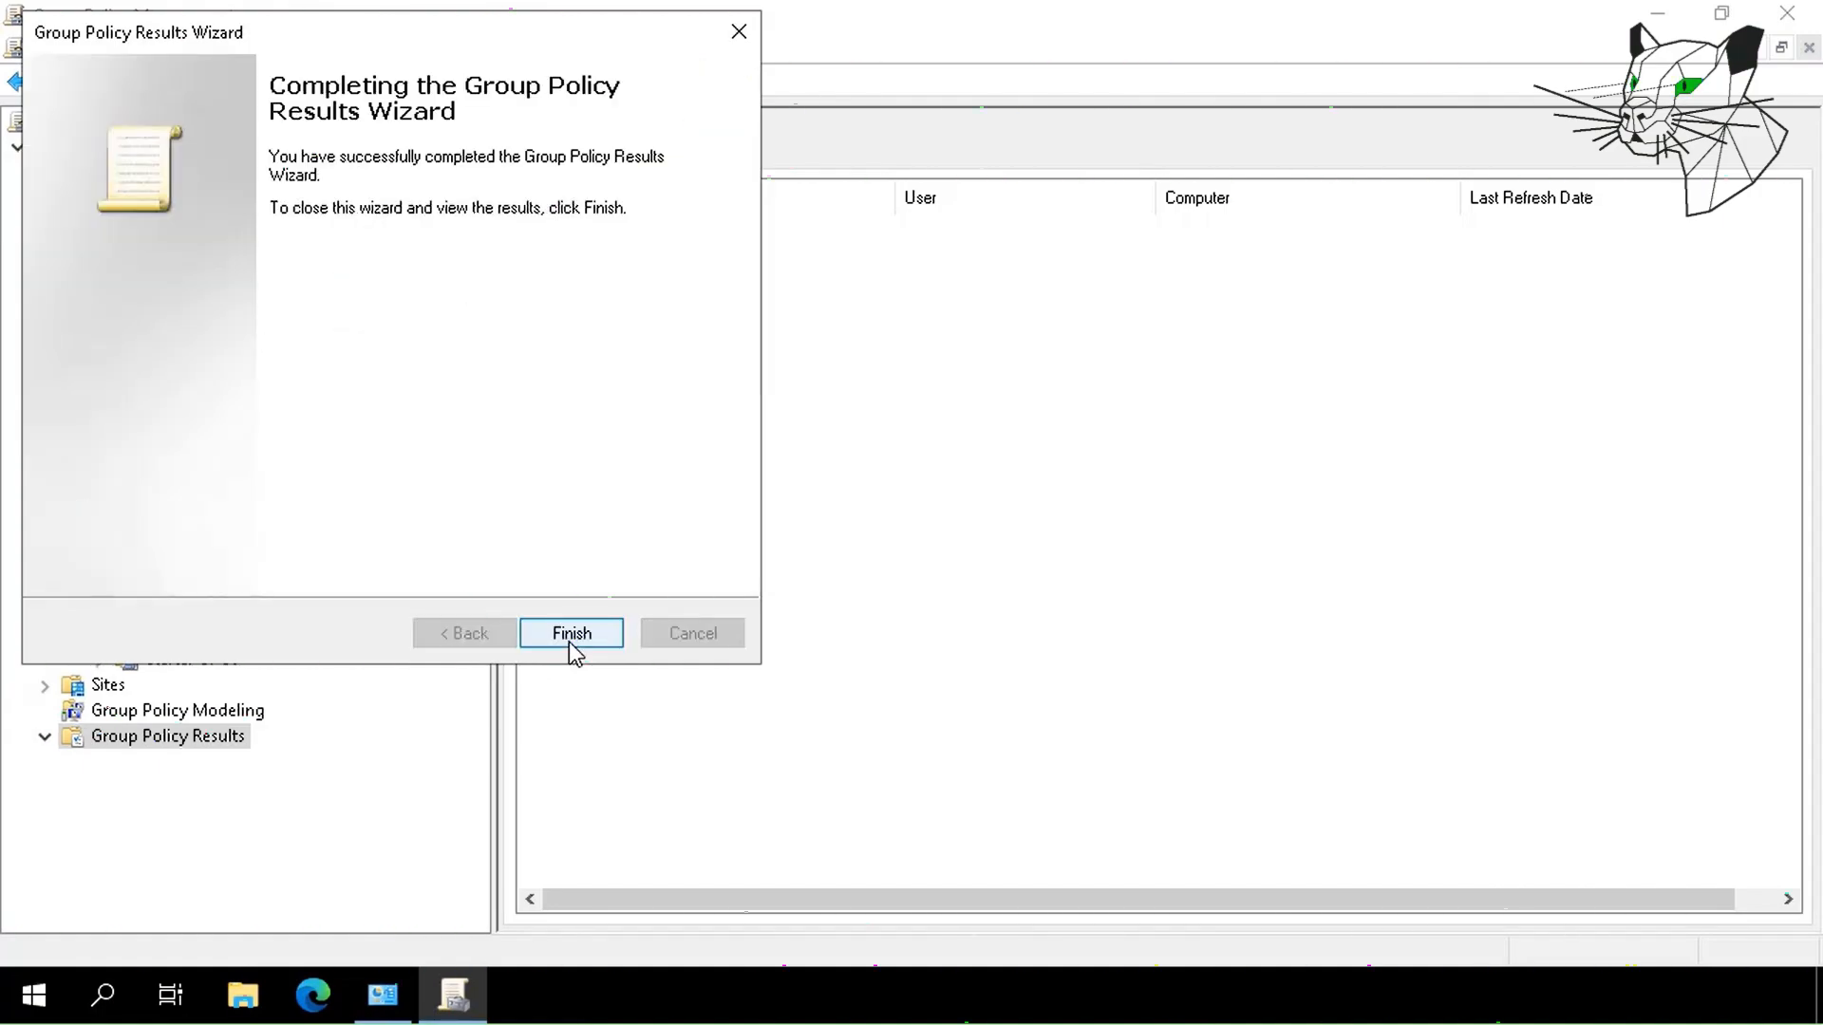
left_click(569, 642)
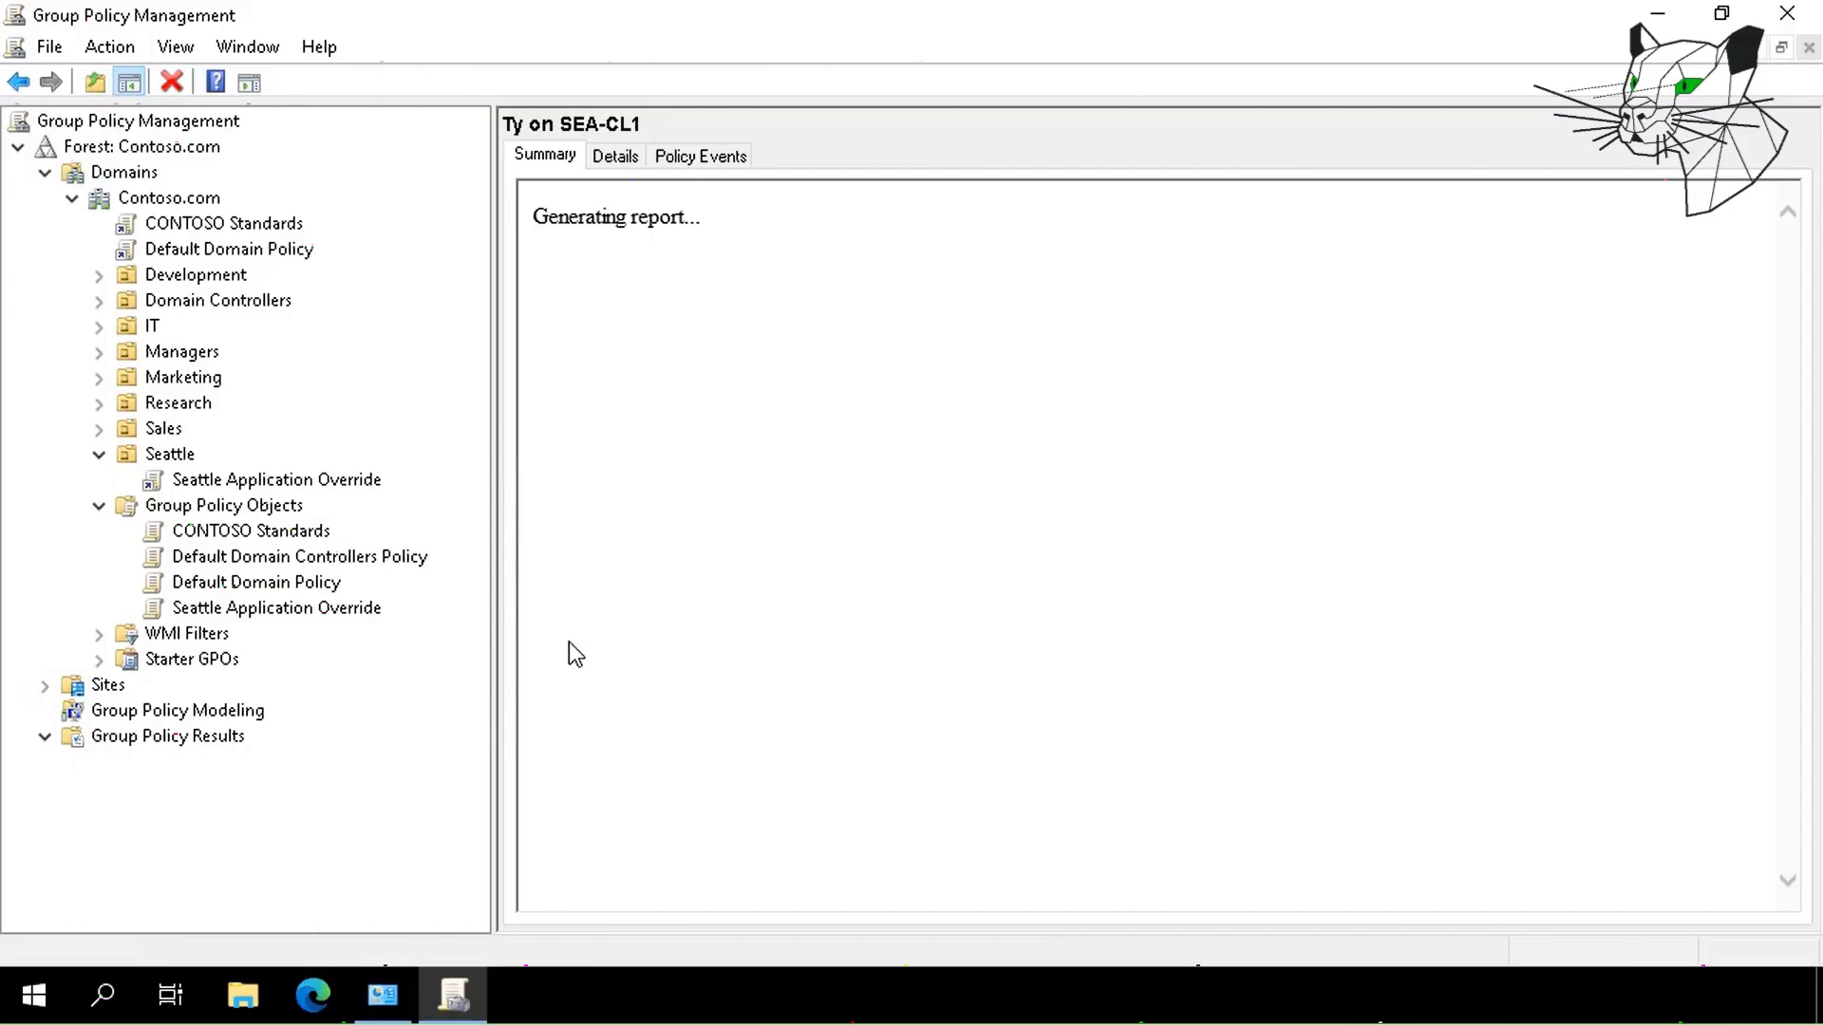
Expand the report's Administrative Templates and Control Panel/Personalization results, then highlight the Winning GPO rows showing Screen saver timeout Disabled.
scroll(1262, 578, "down", 7)
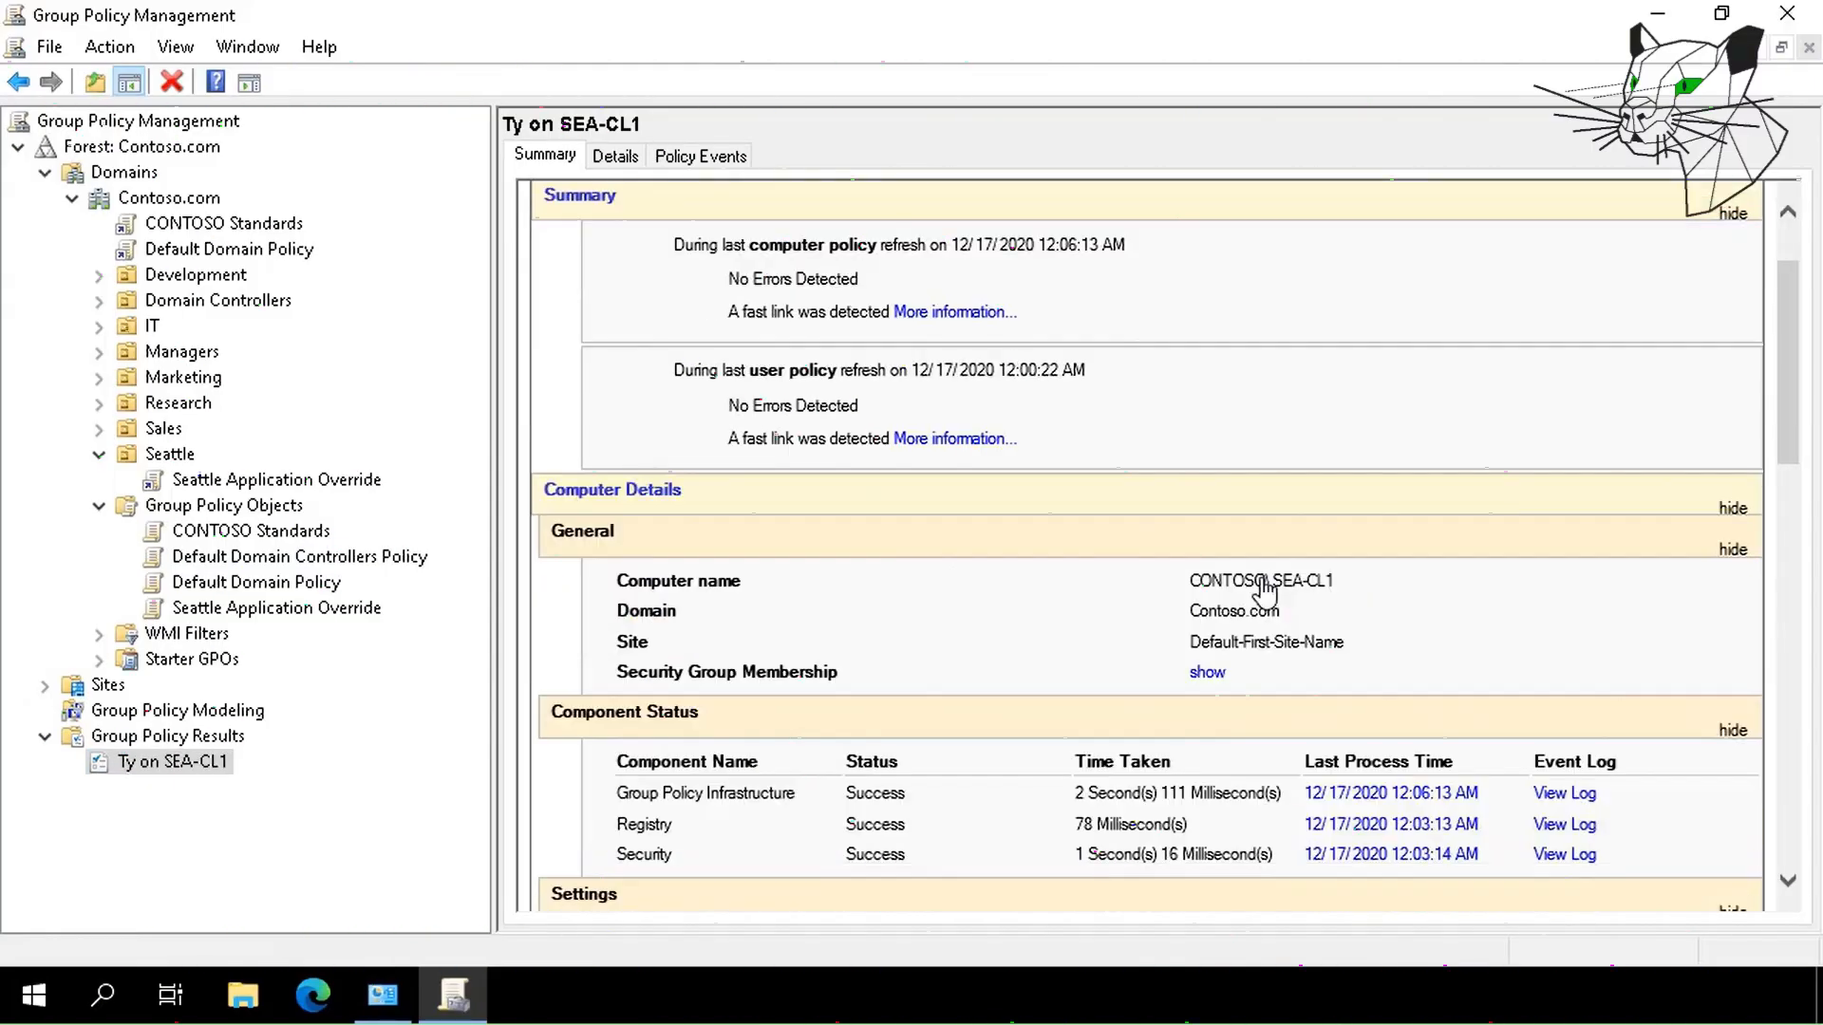
scroll(1264, 593, "down", 9)
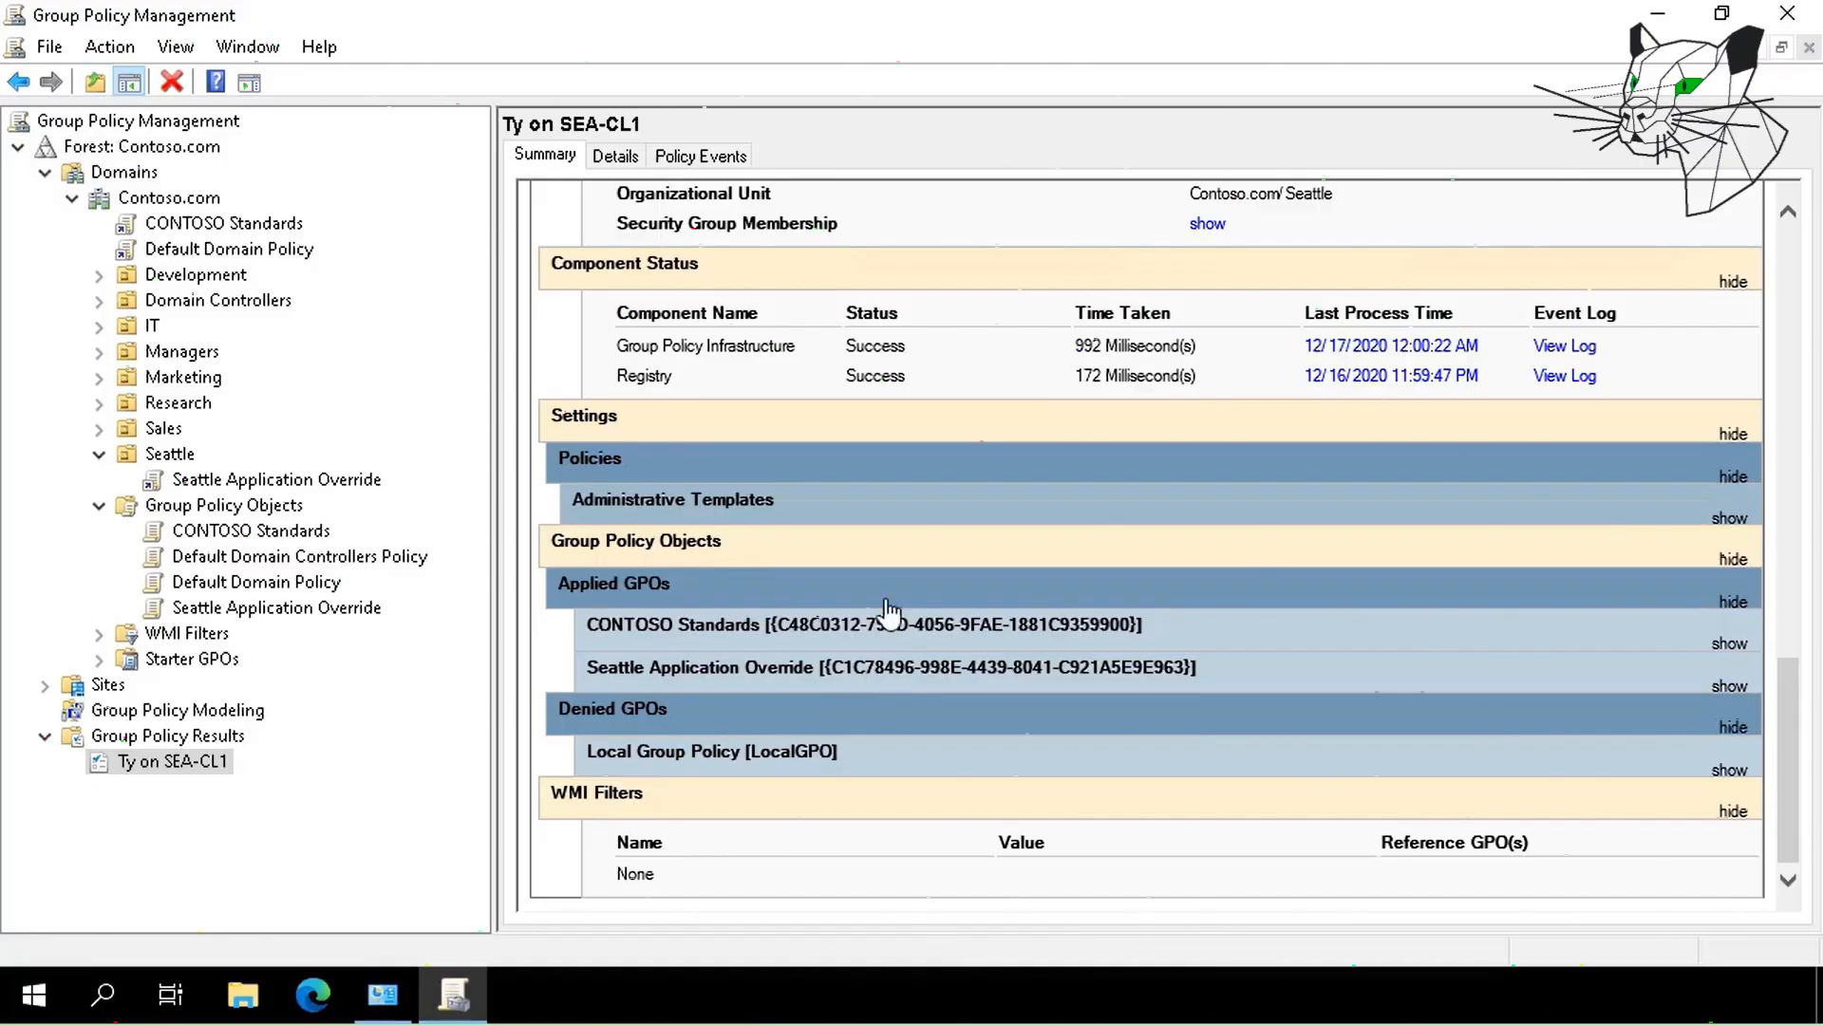
left_click(843, 508)
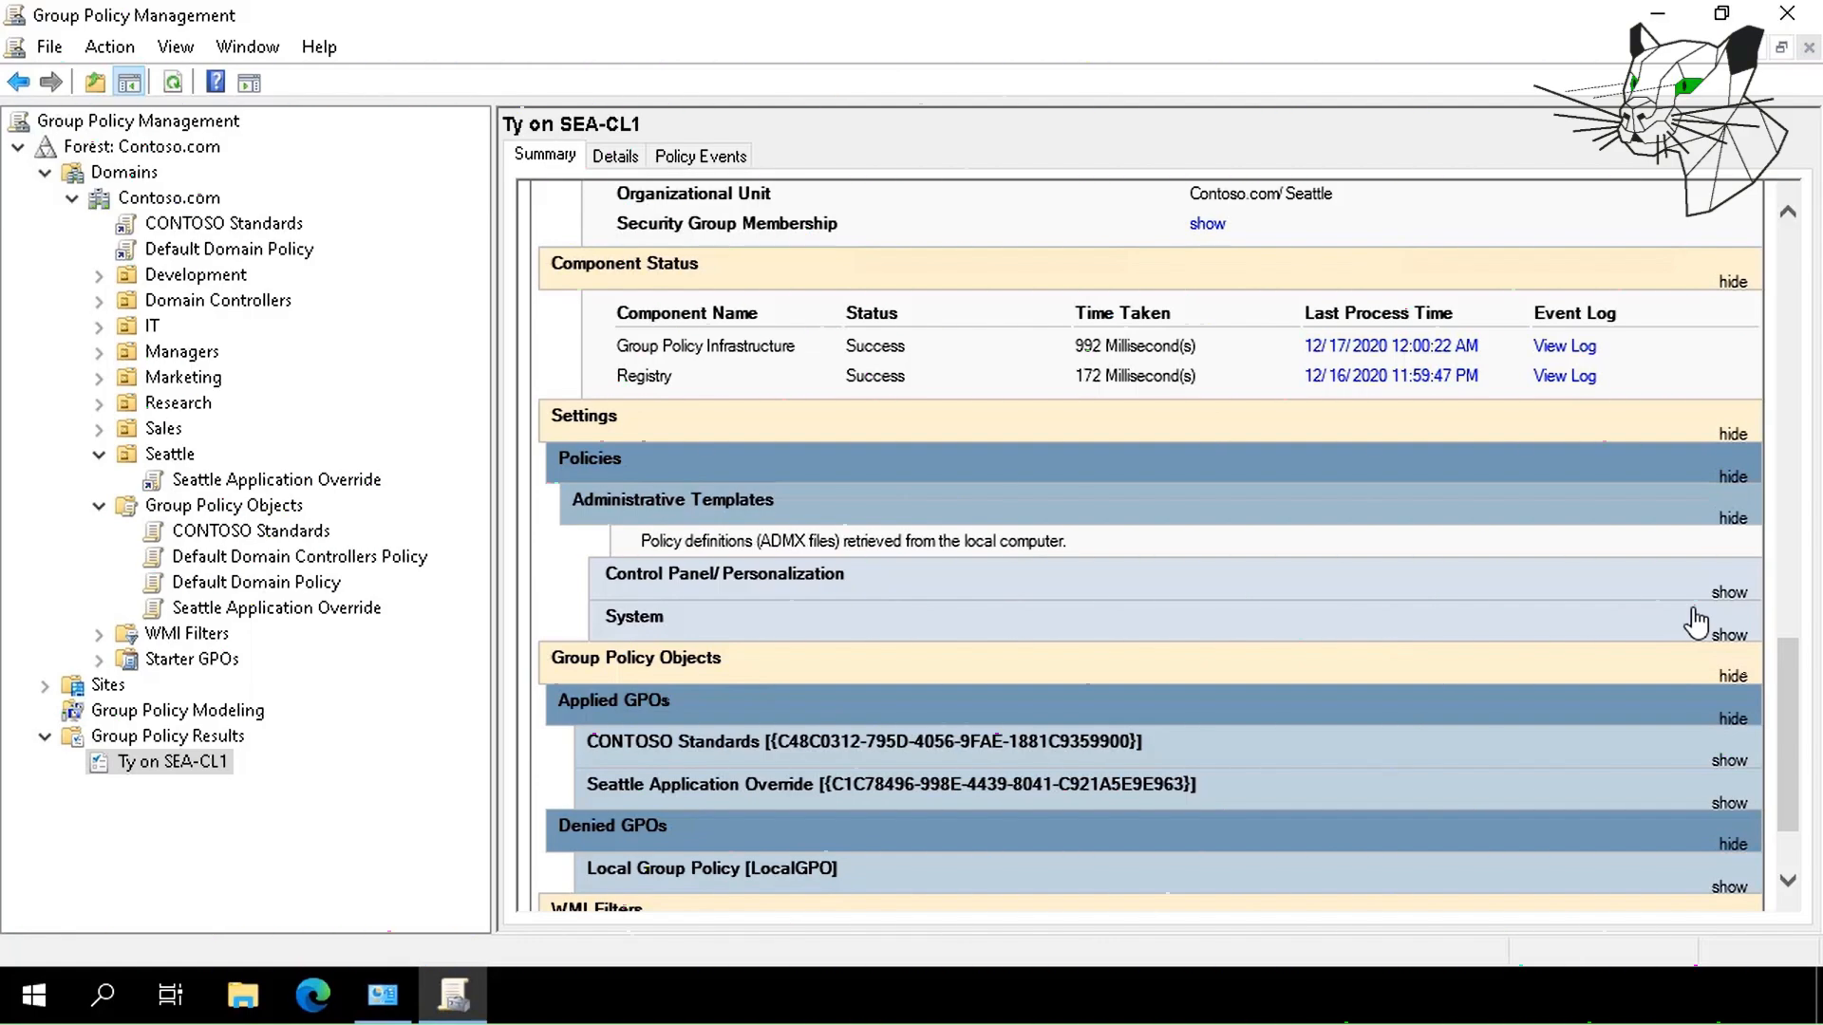
left_click(1308, 590)
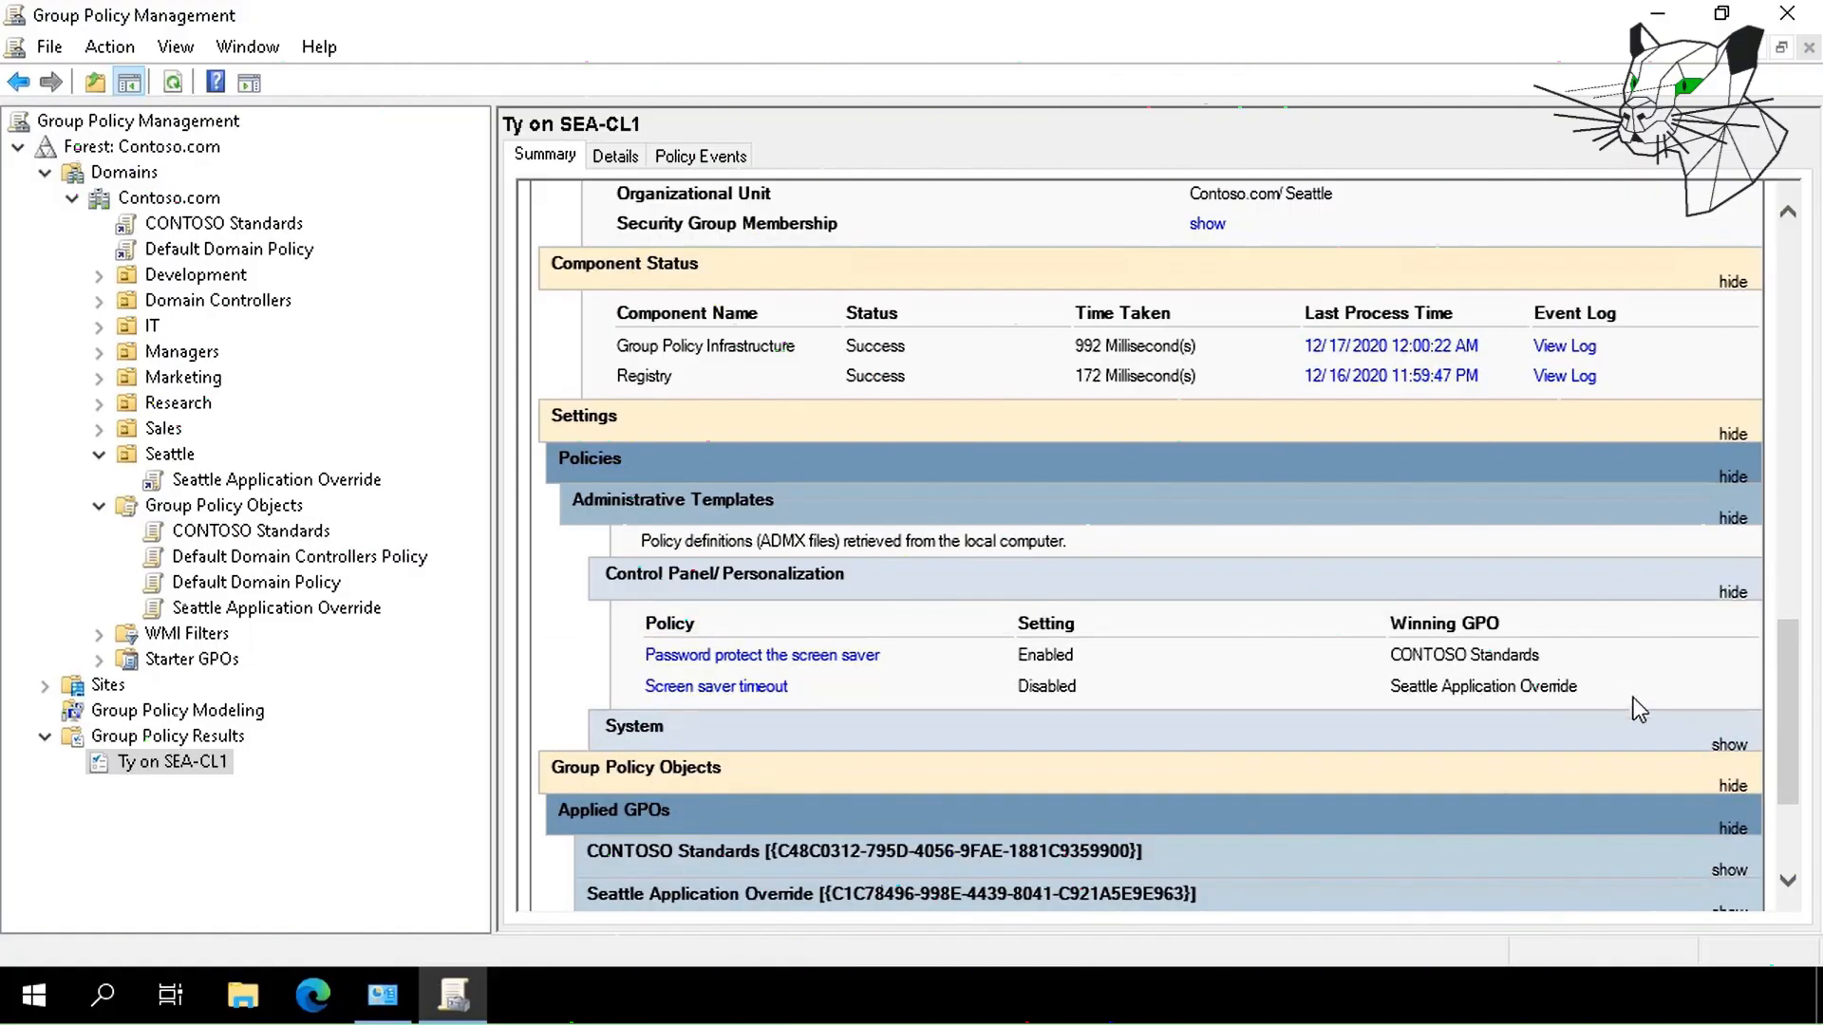
left_click_drag(1627, 701, 636, 674)
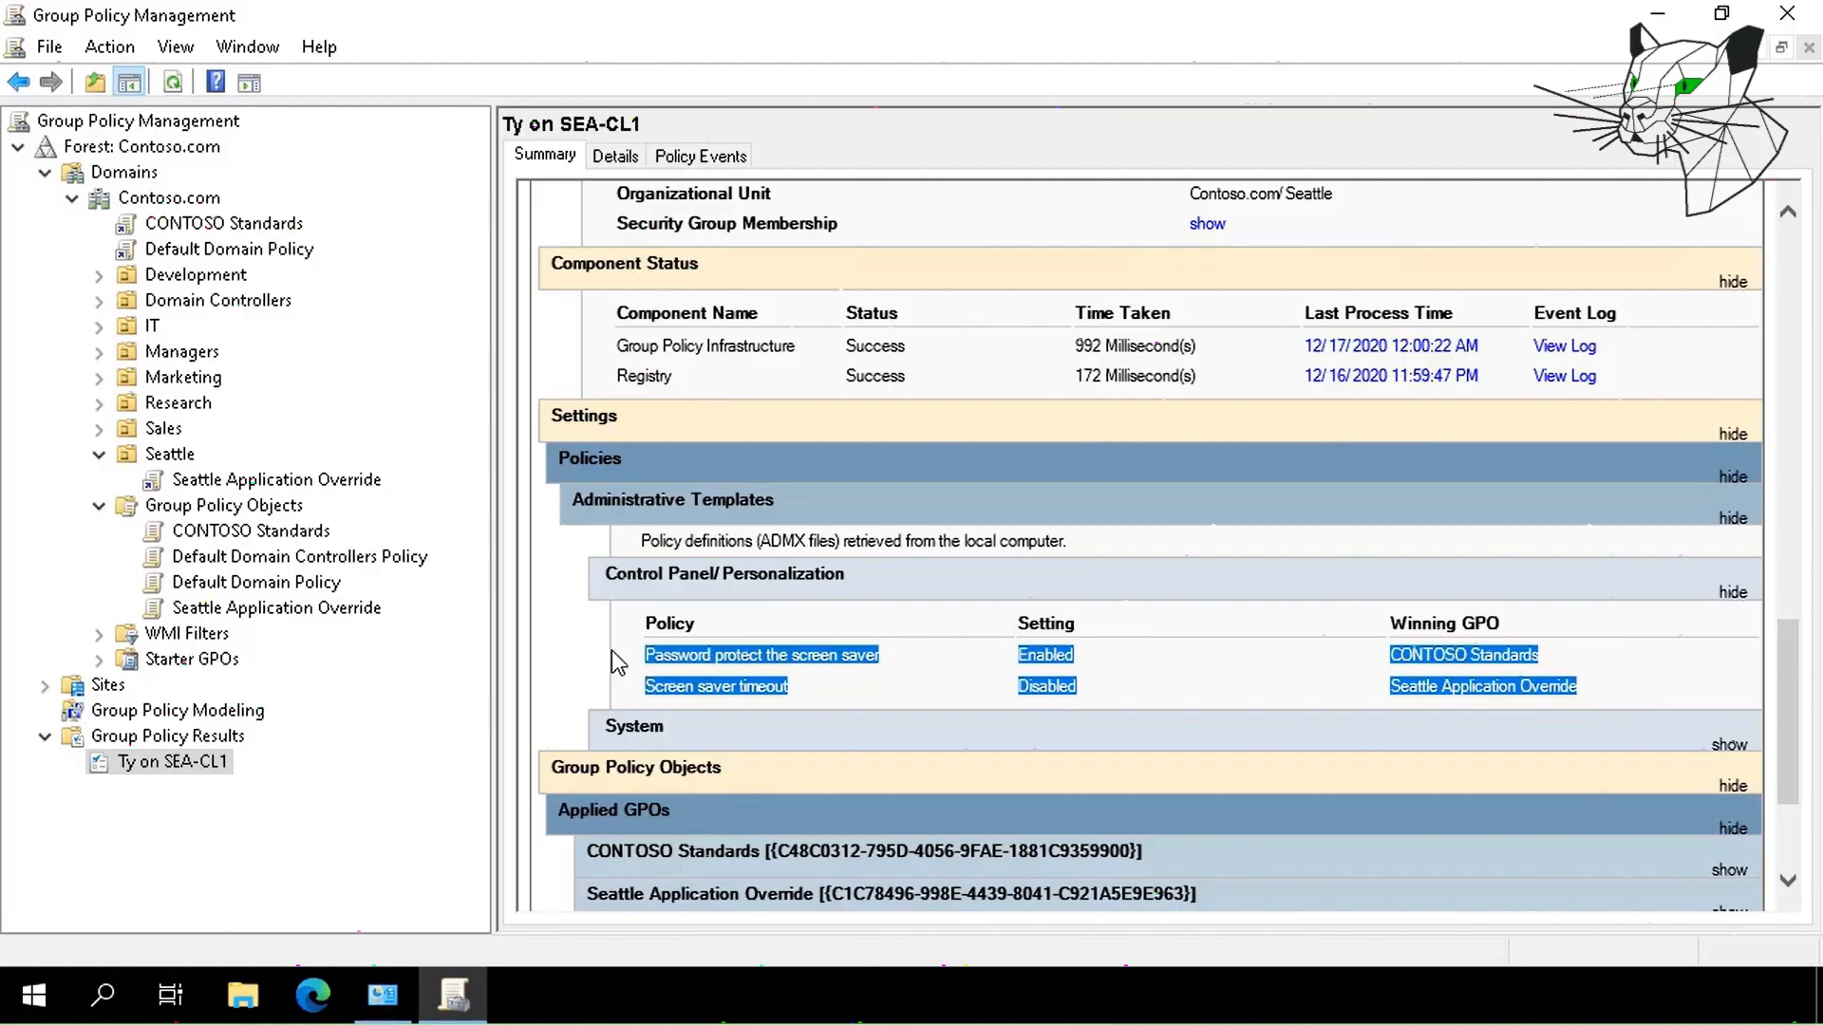